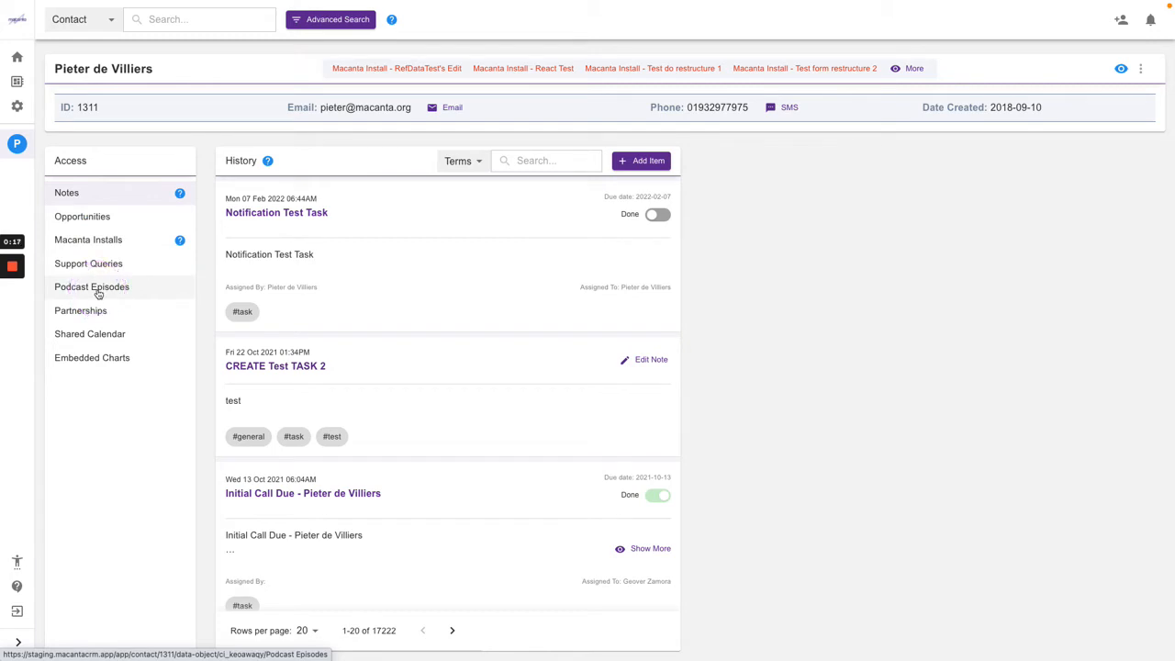
- Open the Data Object Builder in the admin settings and look through the existing relationship options
click(18, 107)
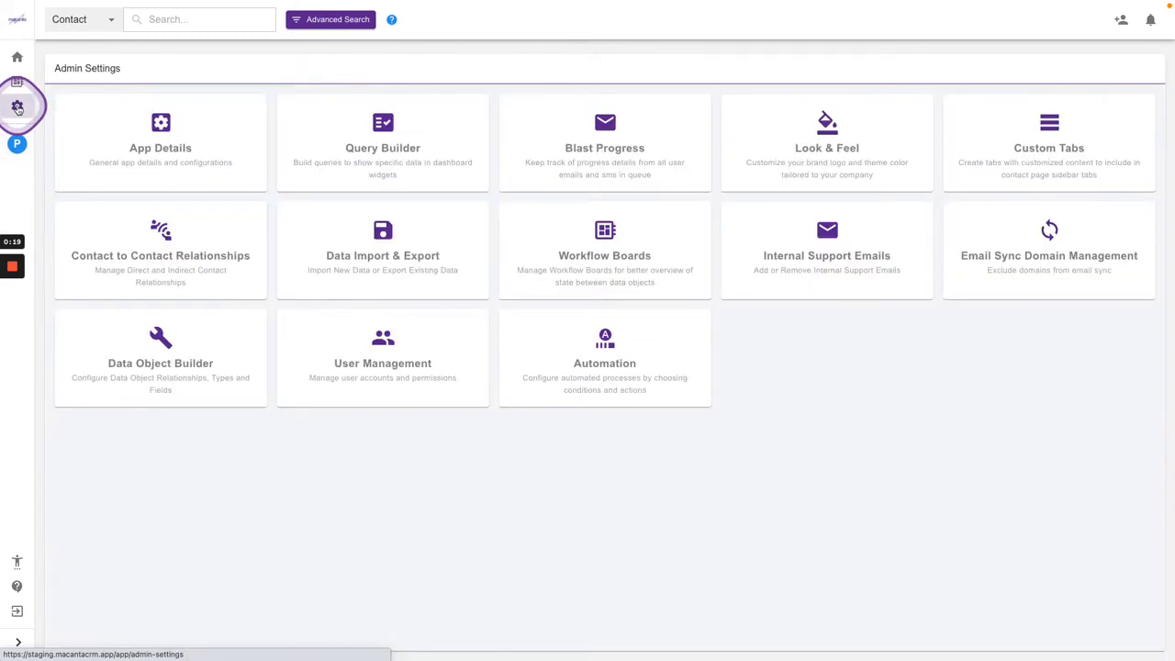
click(156, 336)
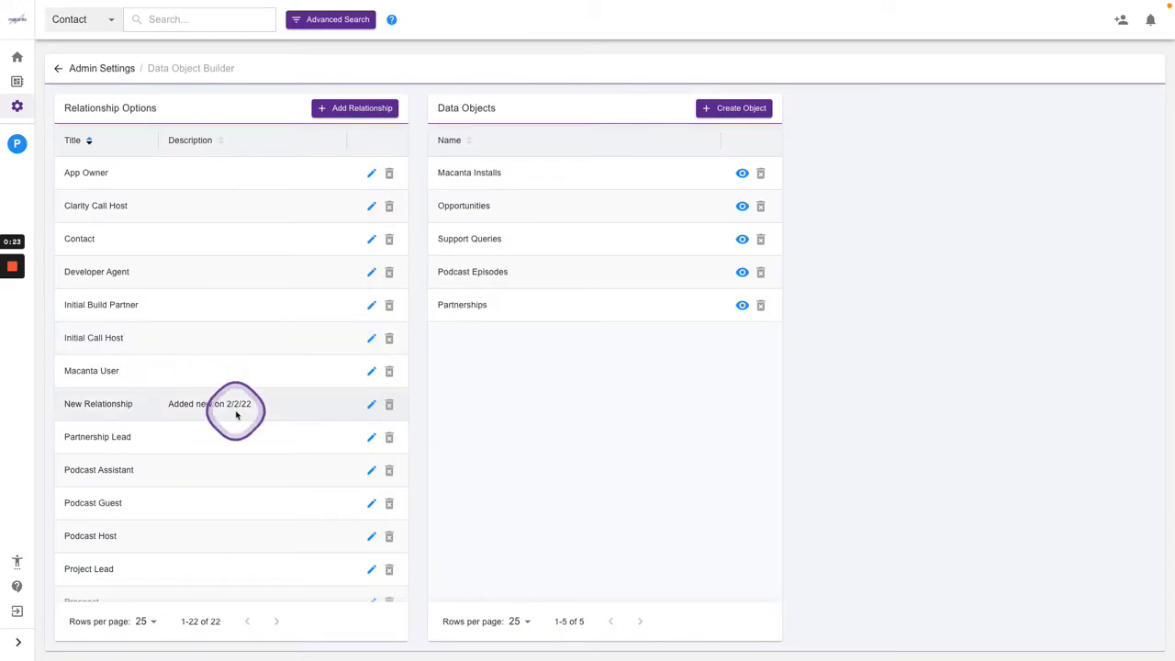
scroll(236, 415, down, 2)
scroll(236, 415, up, 2)
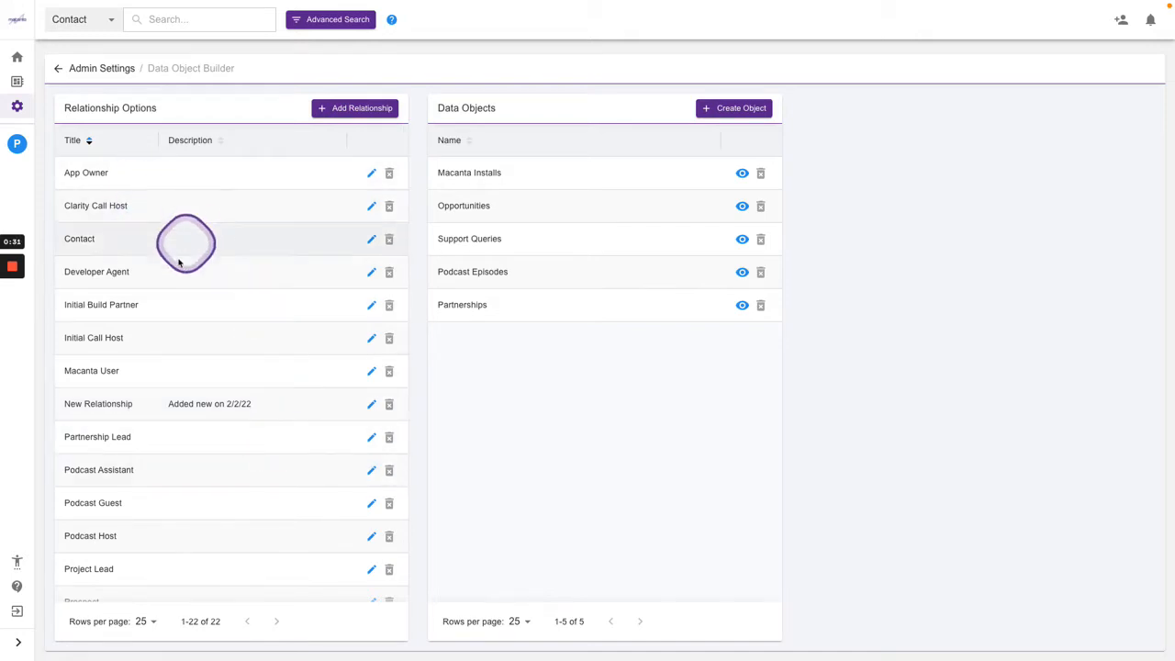
scroll(204, 357, down, 5)
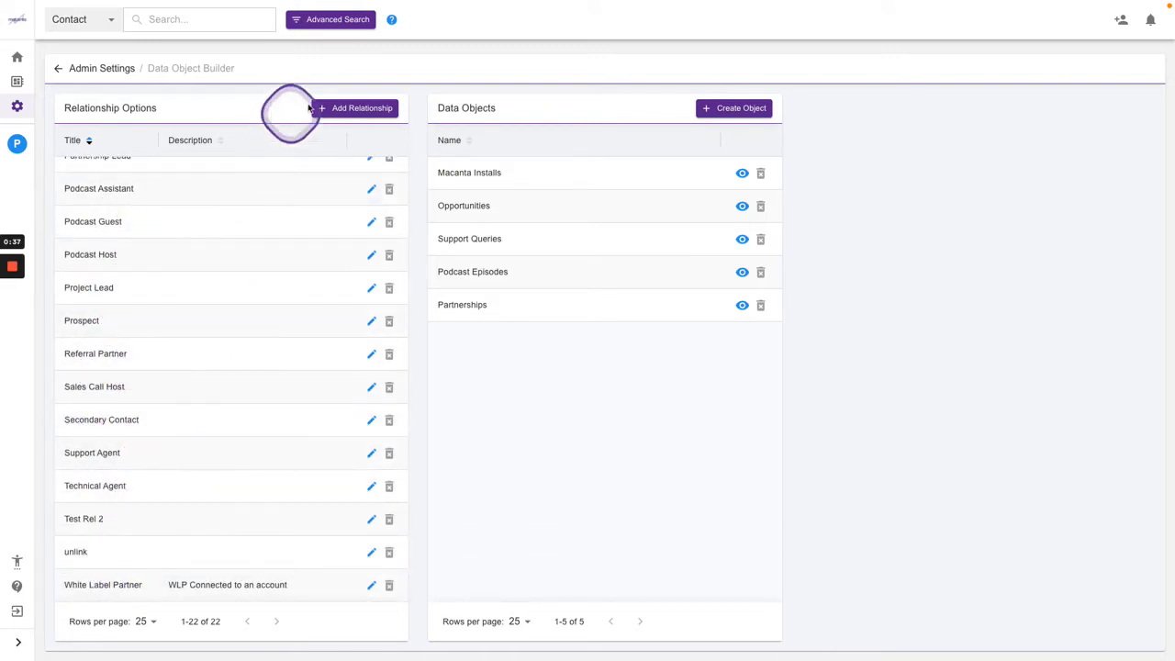
- Add a relationship option titled Owner without a description and save it
click(347, 109)
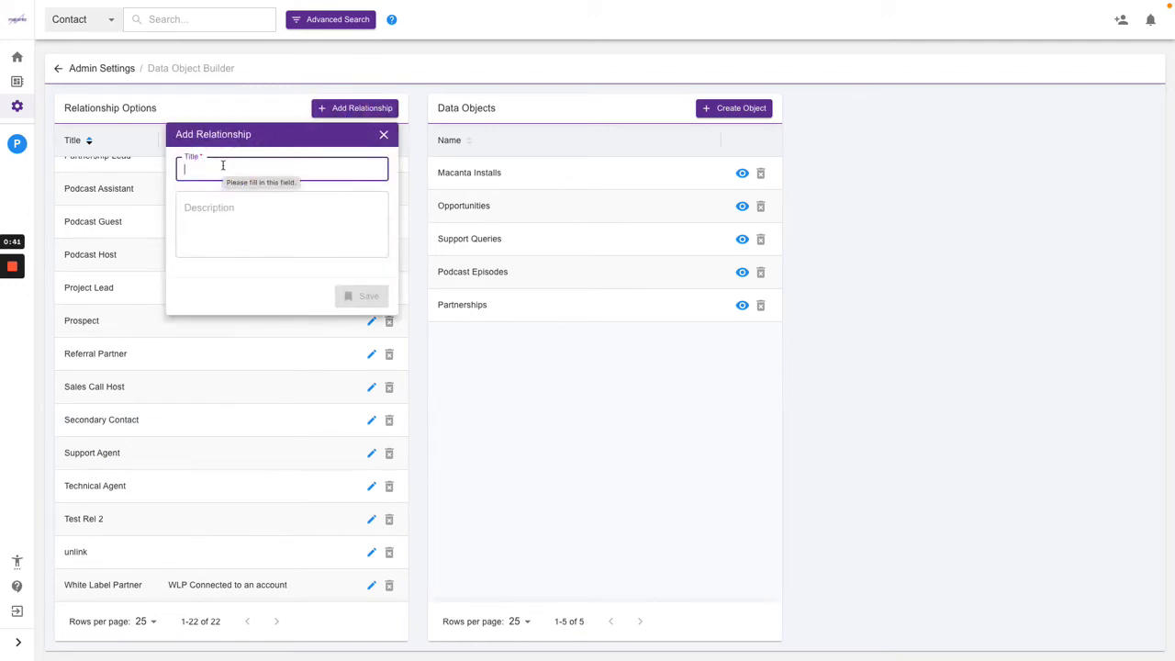
text(Owner)
click(275, 193)
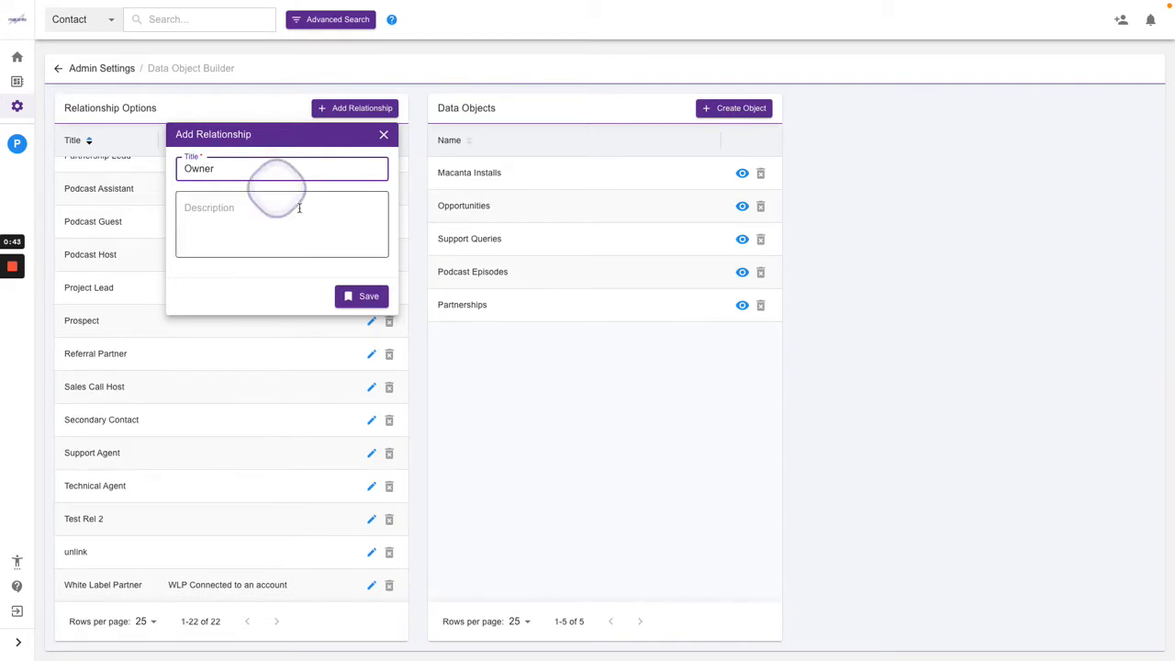
click(360, 294)
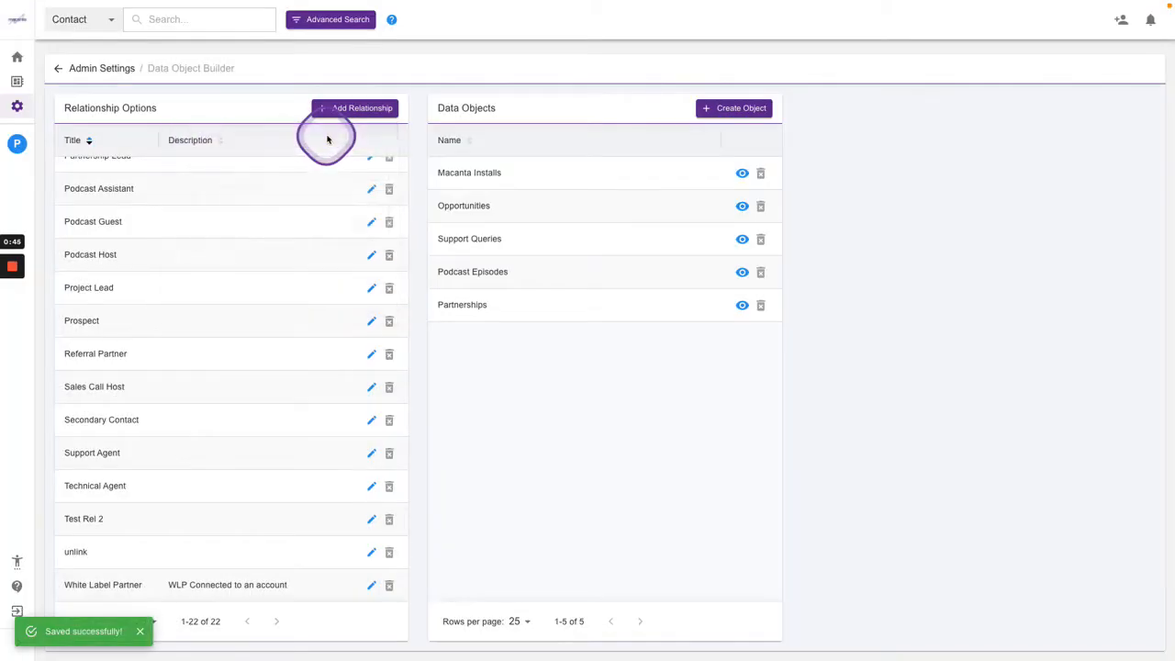
- Add a relationship option titled Tenant and save it
click(345, 108)
click(248, 162)
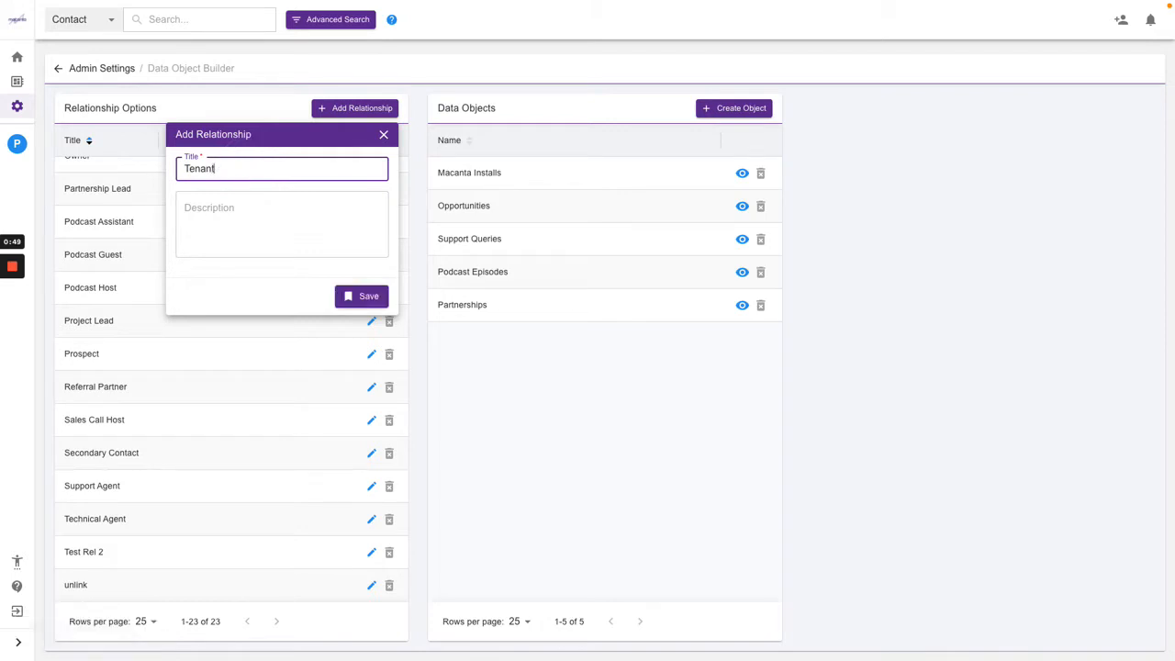
click(360, 296)
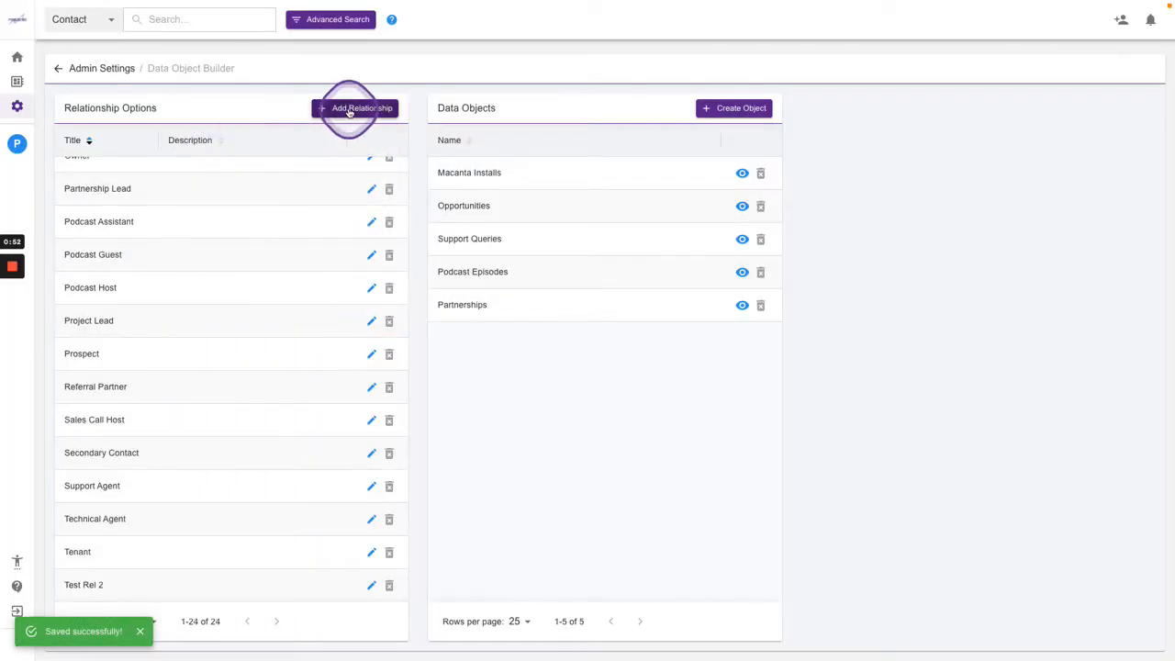
- Add a relationship option titled Agent and save it
click(349, 112)
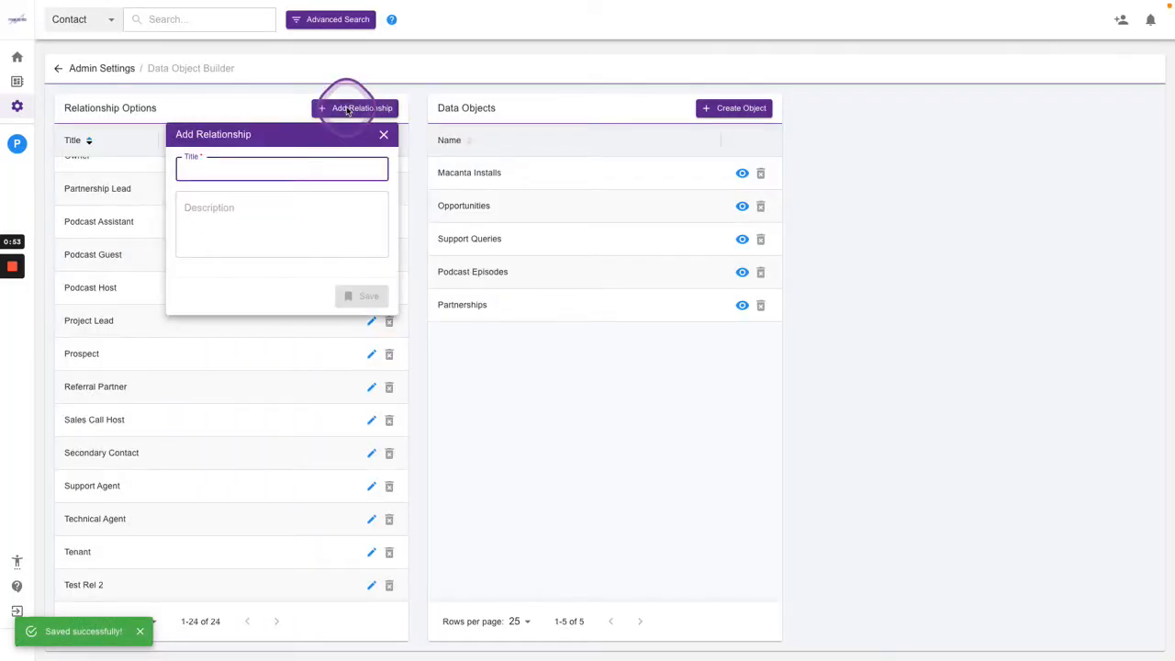
text(Agent)
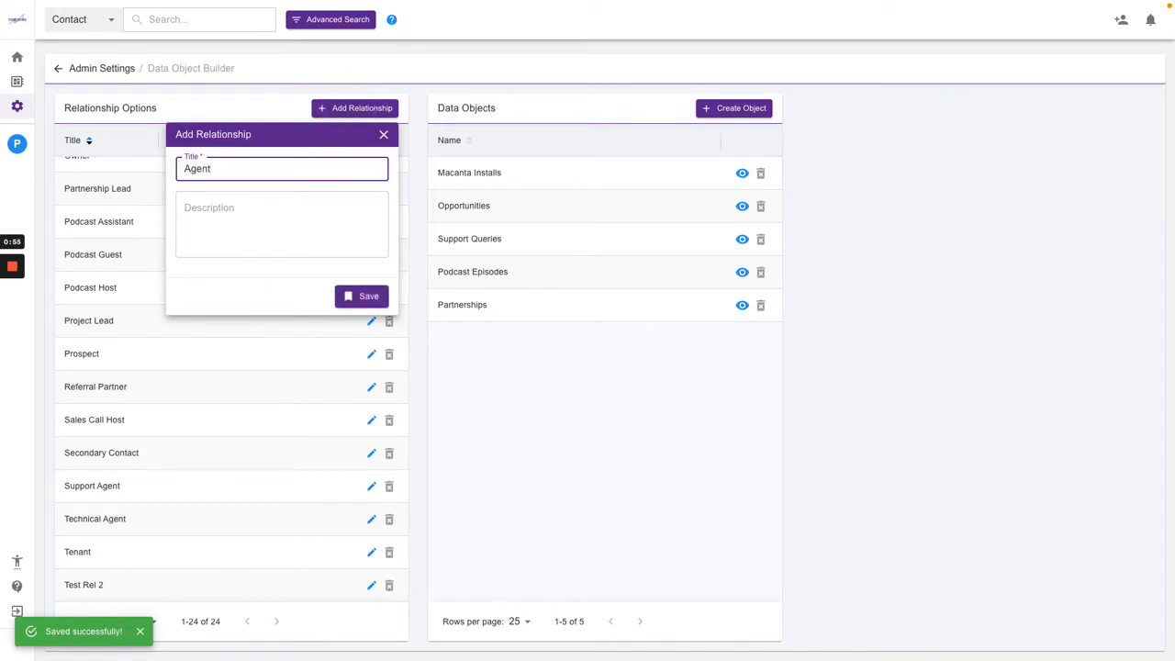
click(393, 244)
click(360, 295)
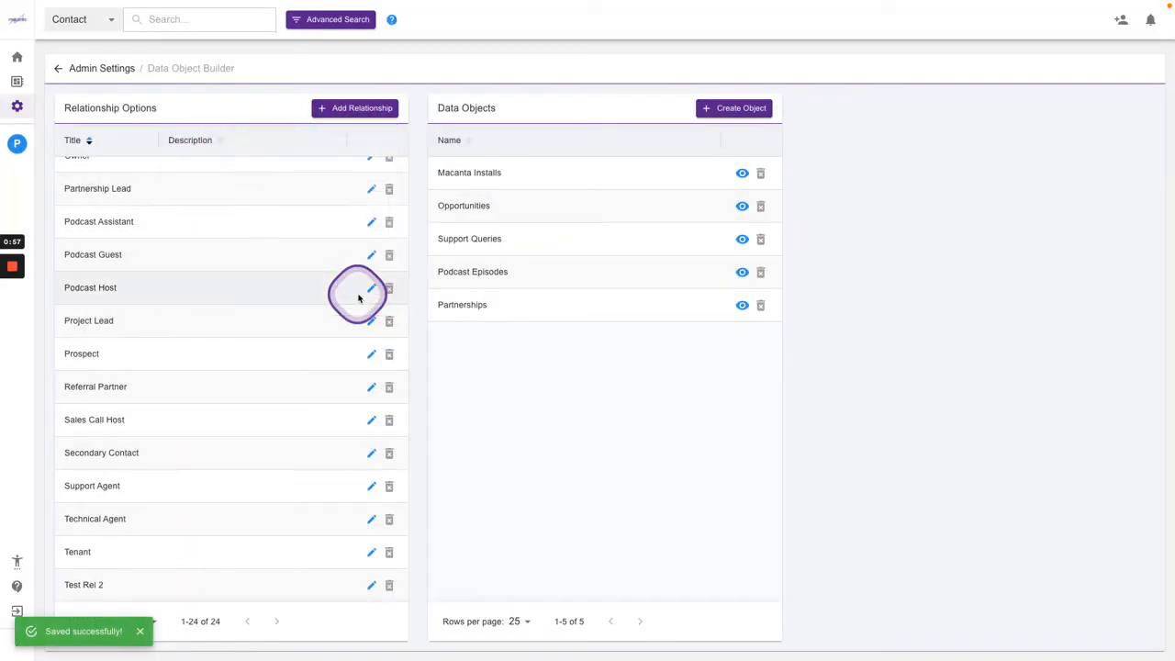
- Add a relationship option titled Viewers and save it
click(349, 111)
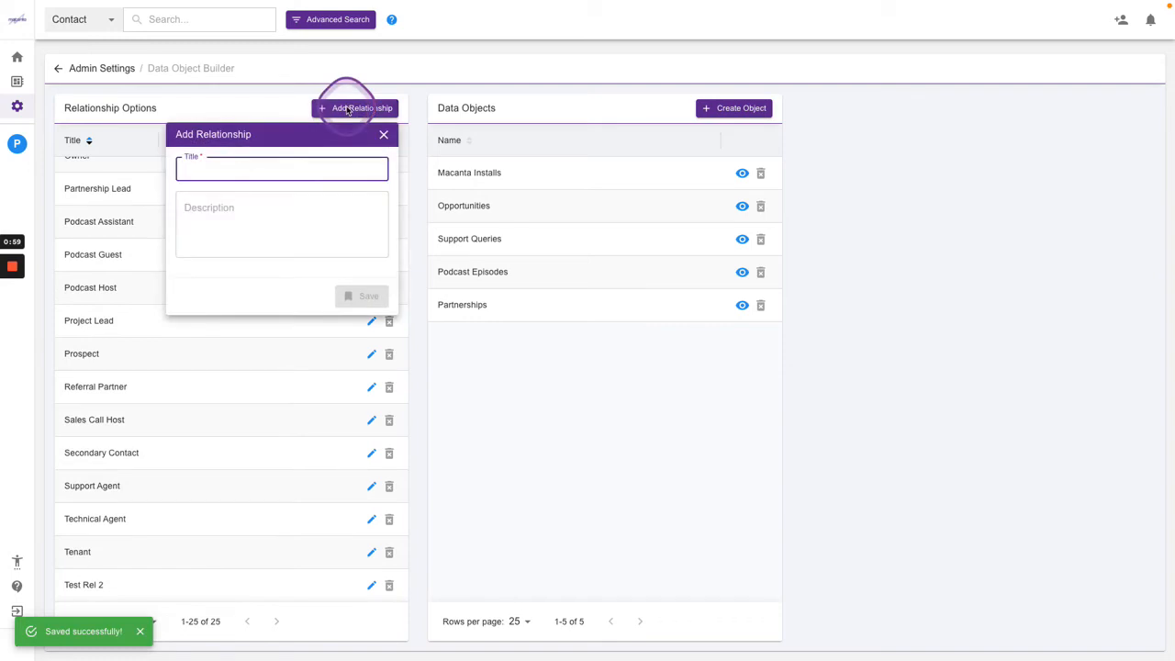
text(Viewers)
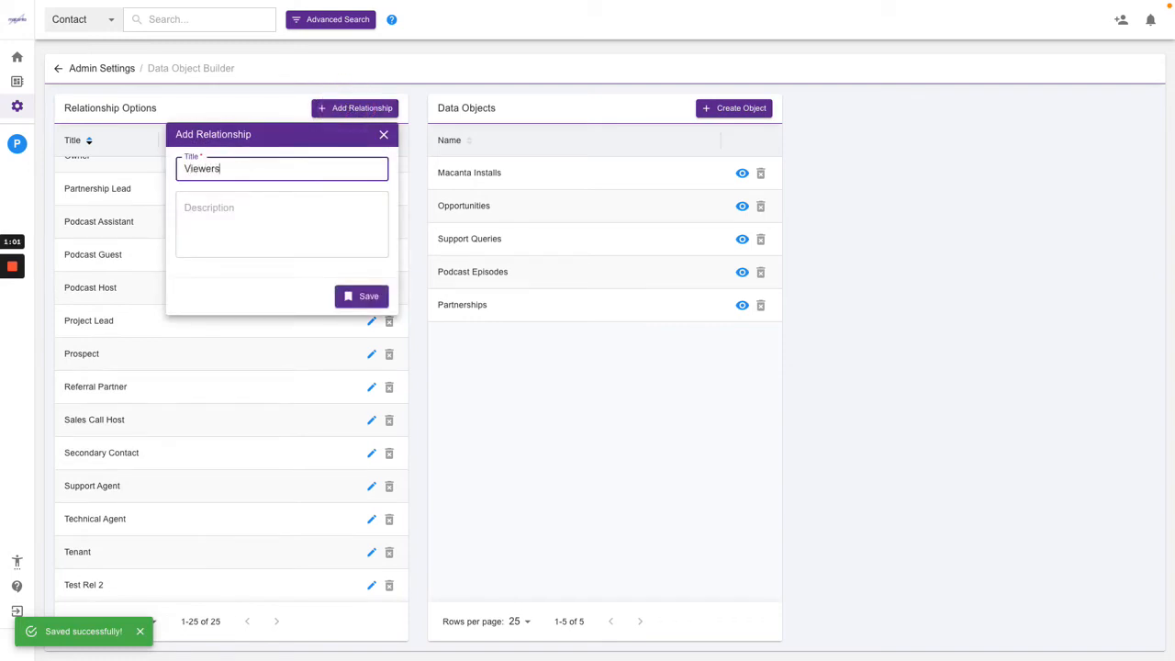
click(364, 295)
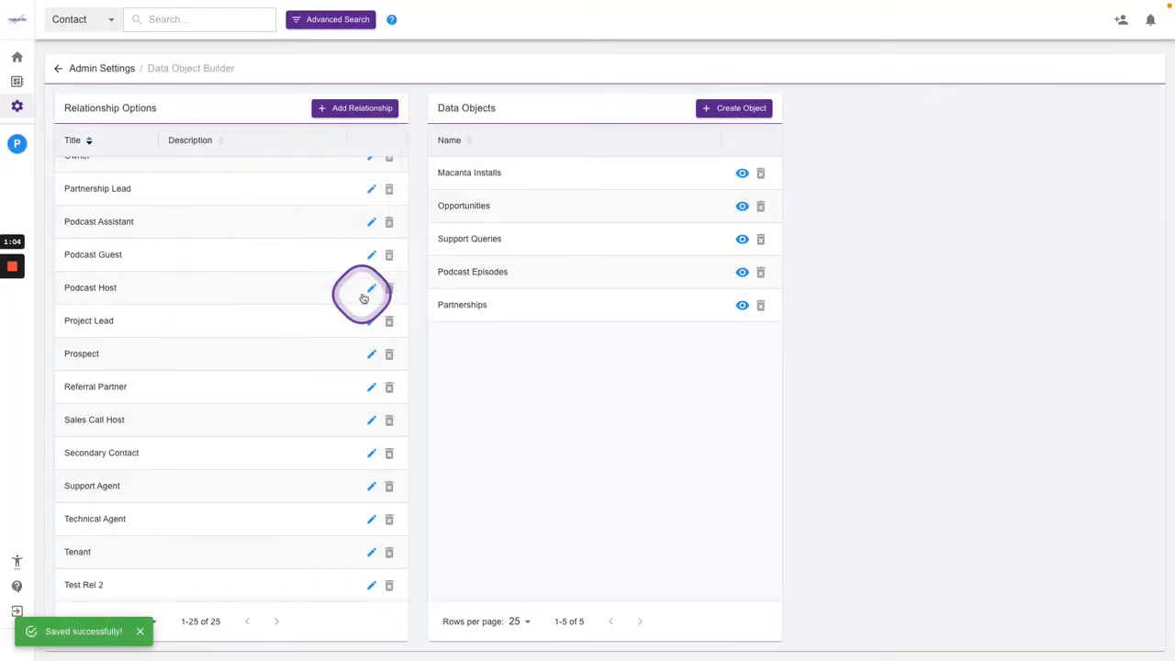
- Check the relationship list and start a new data object named Properties
scroll(248, 478, down, 2)
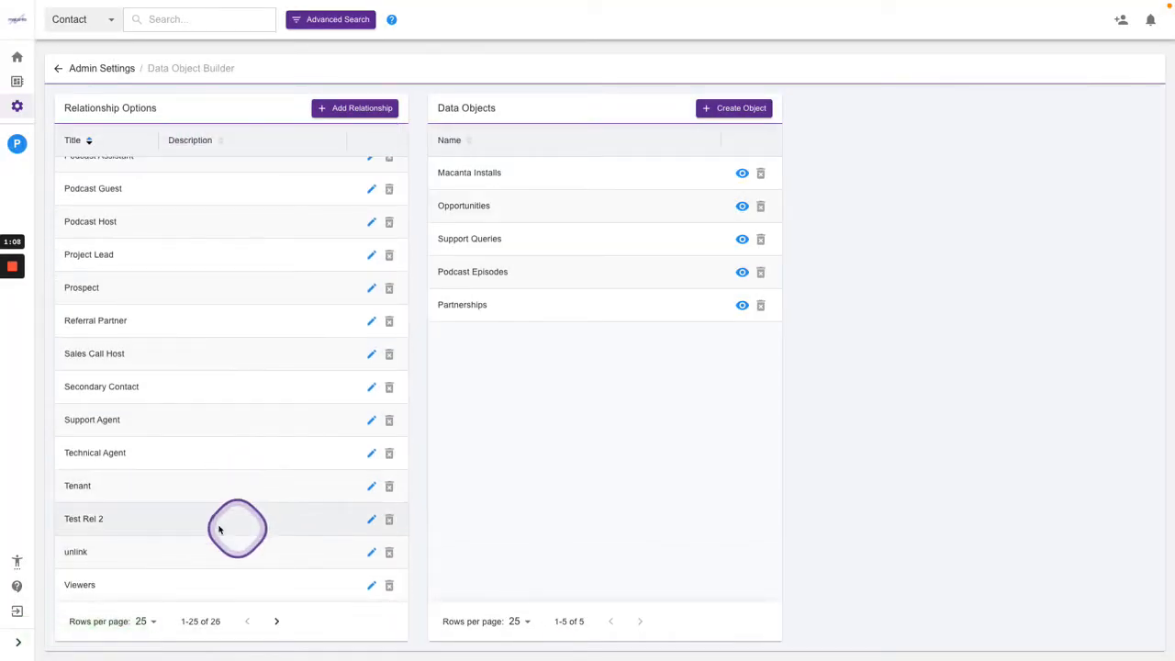
scroll(213, 520, up, 4)
scroll(210, 521, up, 3)
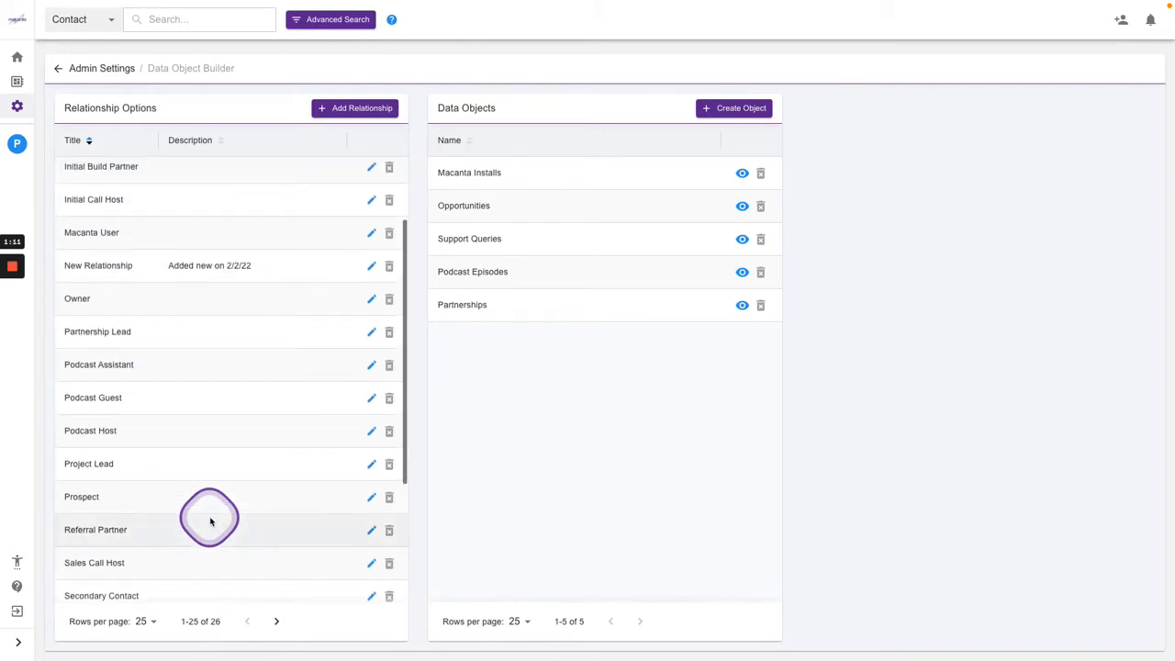
click(730, 110)
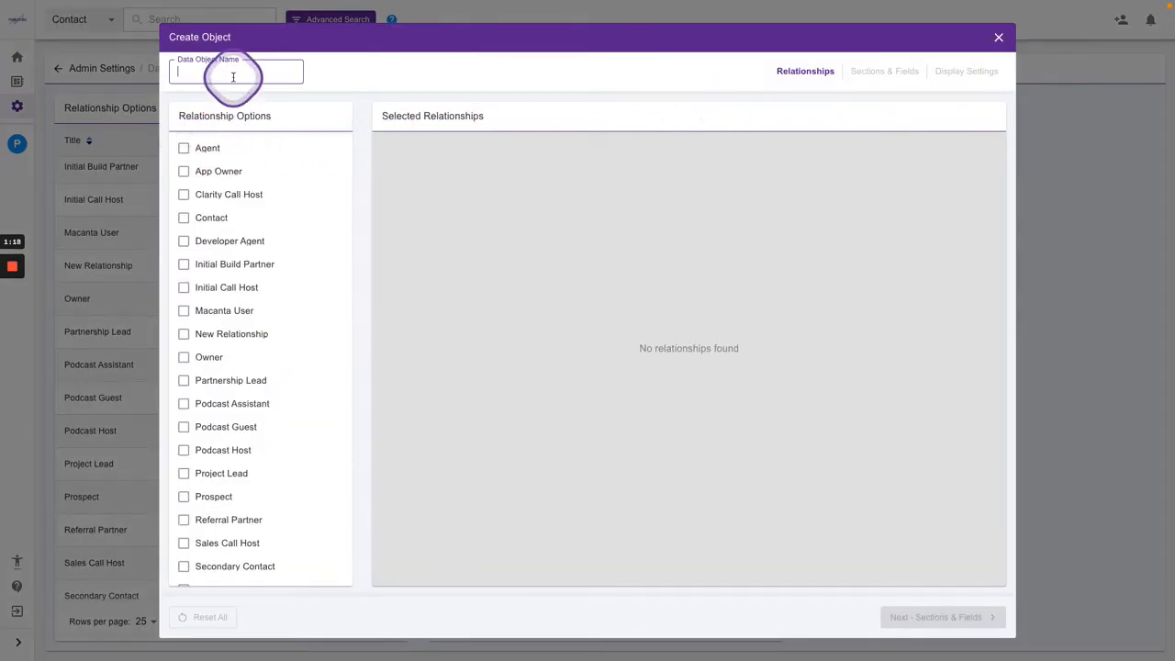
text(Properties)
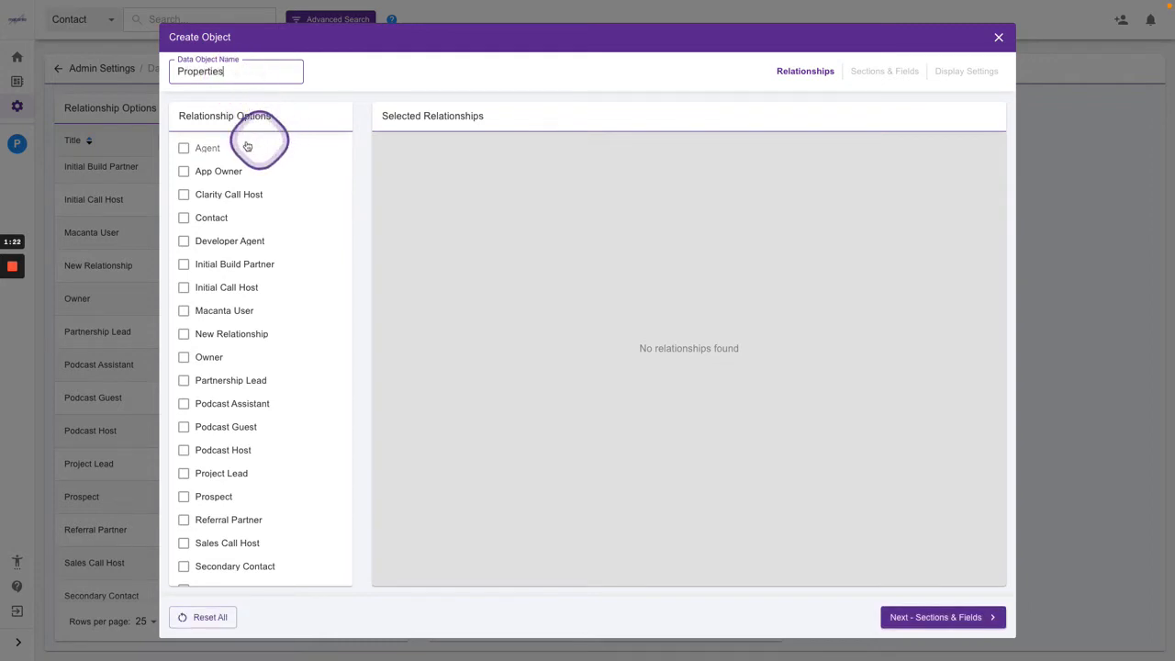
- Select the Agent, Owner, Tenant and Viewers relationships for the Properties object
click(185, 149)
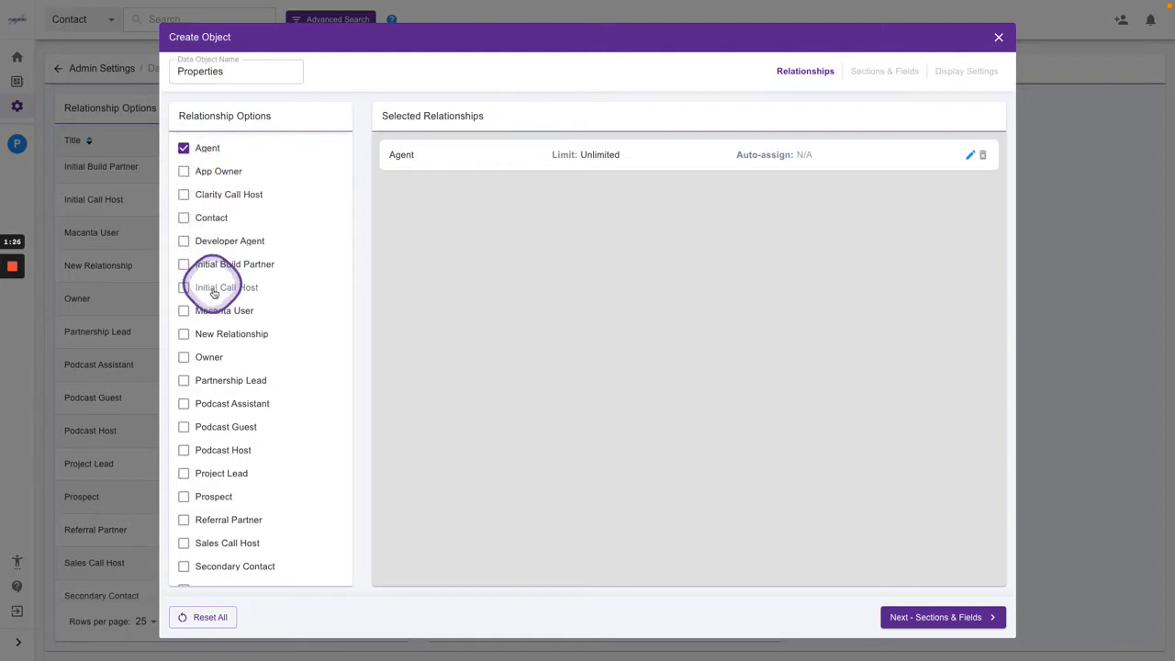
click(184, 357)
scroll(259, 420, down, 3)
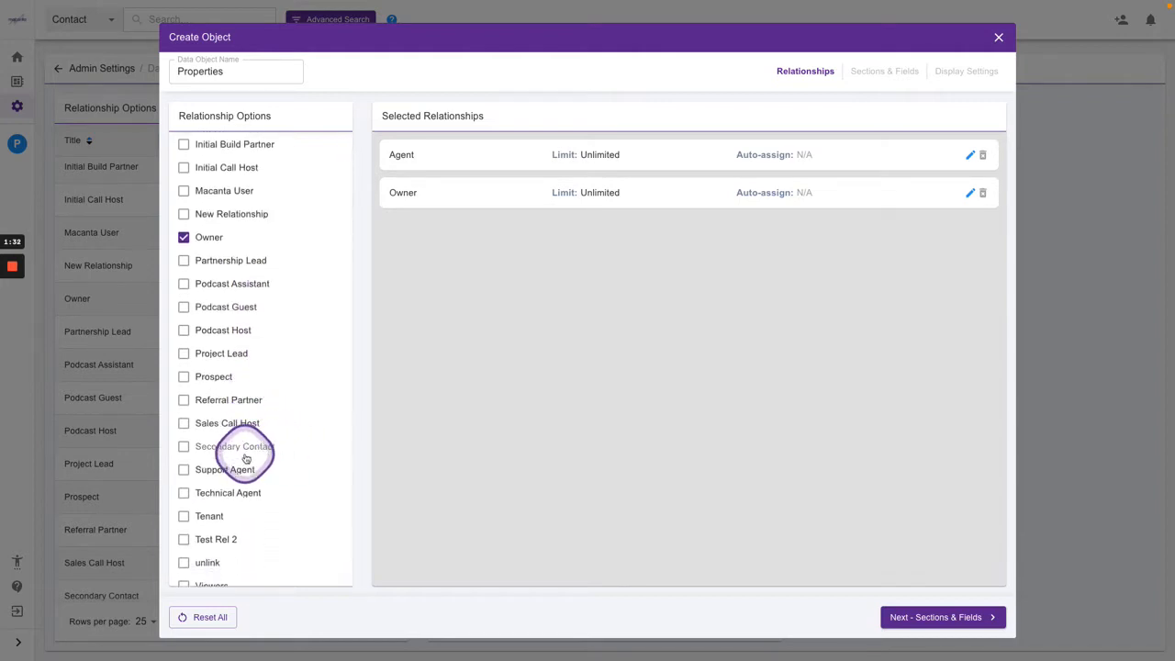
scroll(257, 448, down, 1)
click(185, 479)
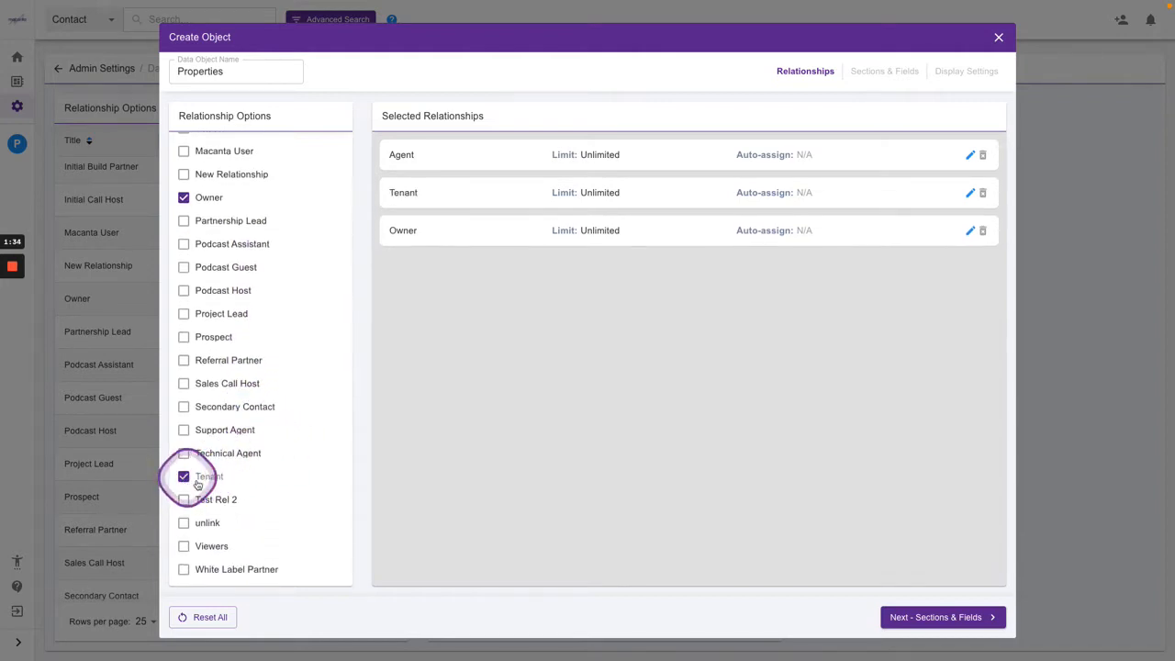
click(184, 547)
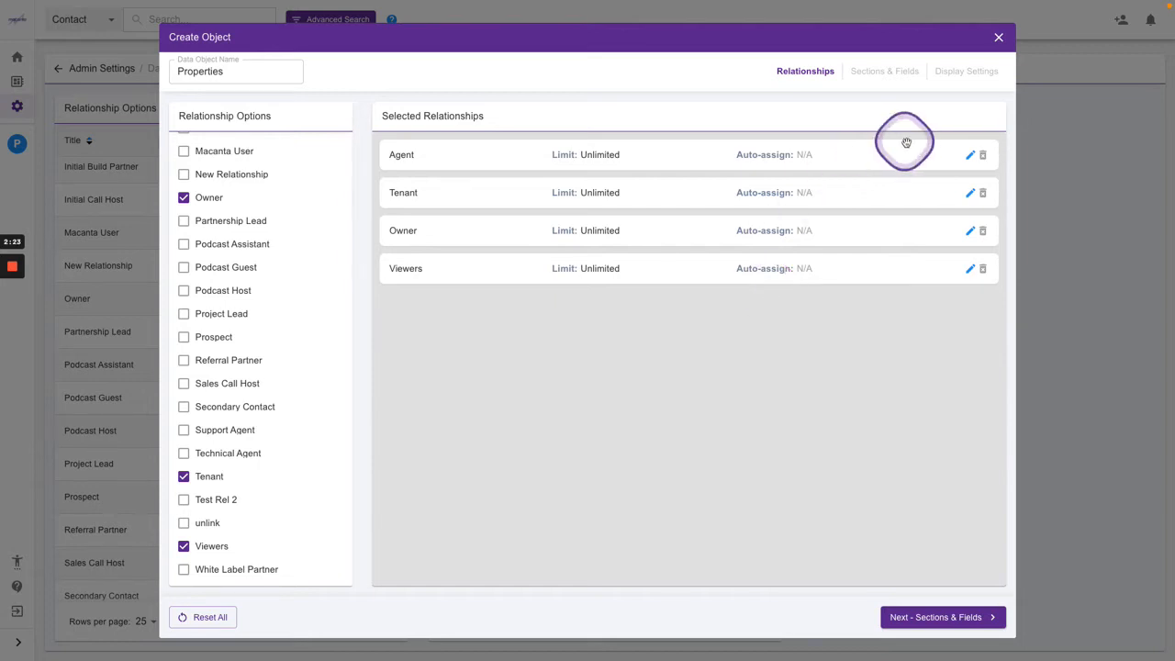
- Limit the Agent relationship to 1 contact, auto-assign it to the Logged-in User, and save the details
click(970, 156)
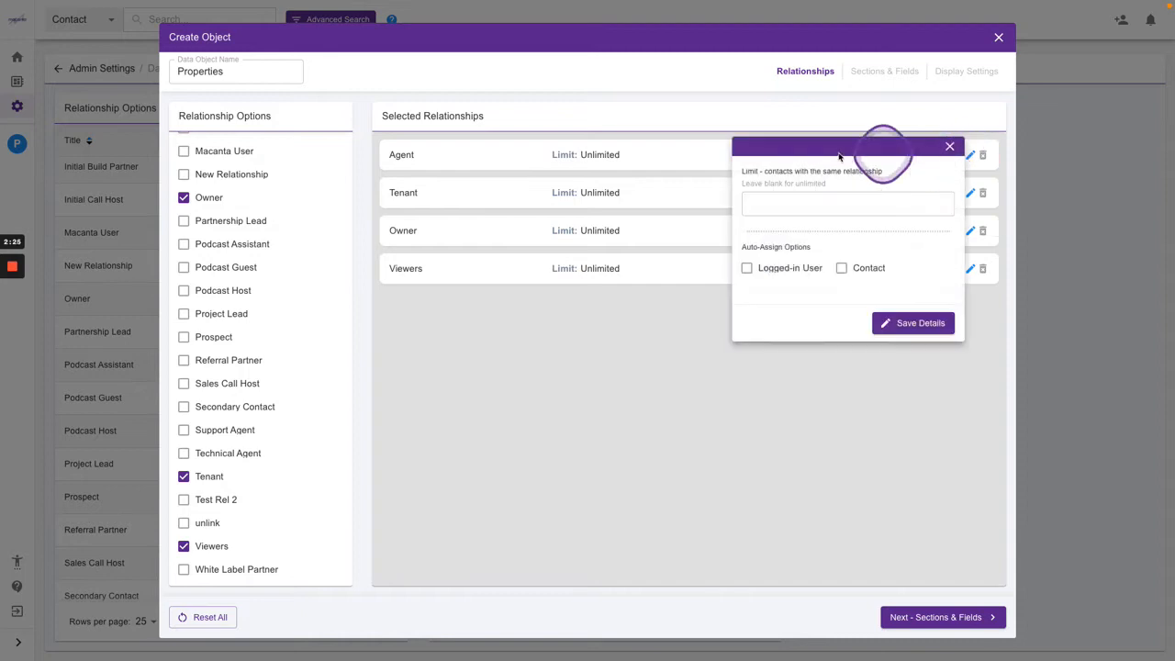
click(799, 200)
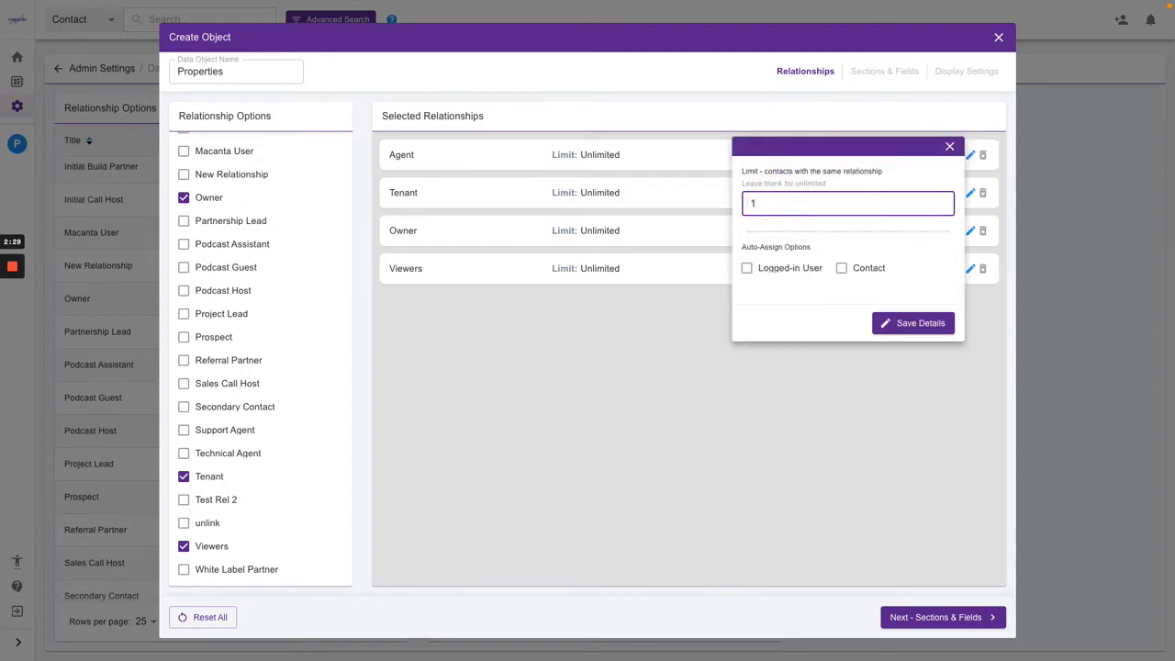
click(748, 269)
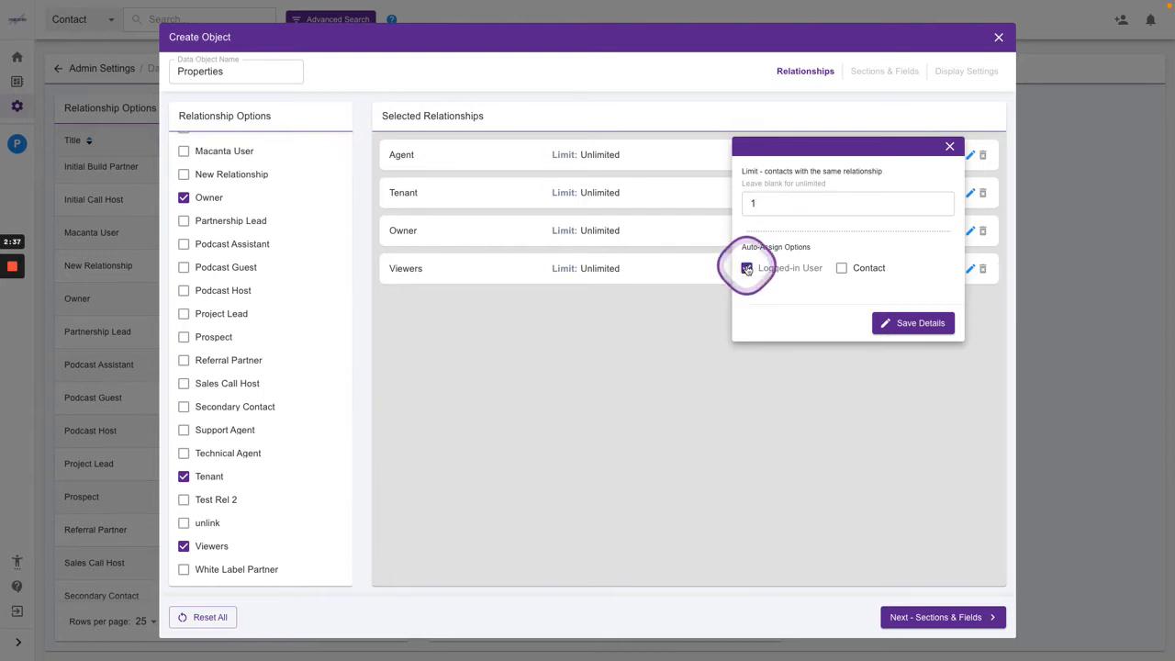
click(792, 306)
click(914, 323)
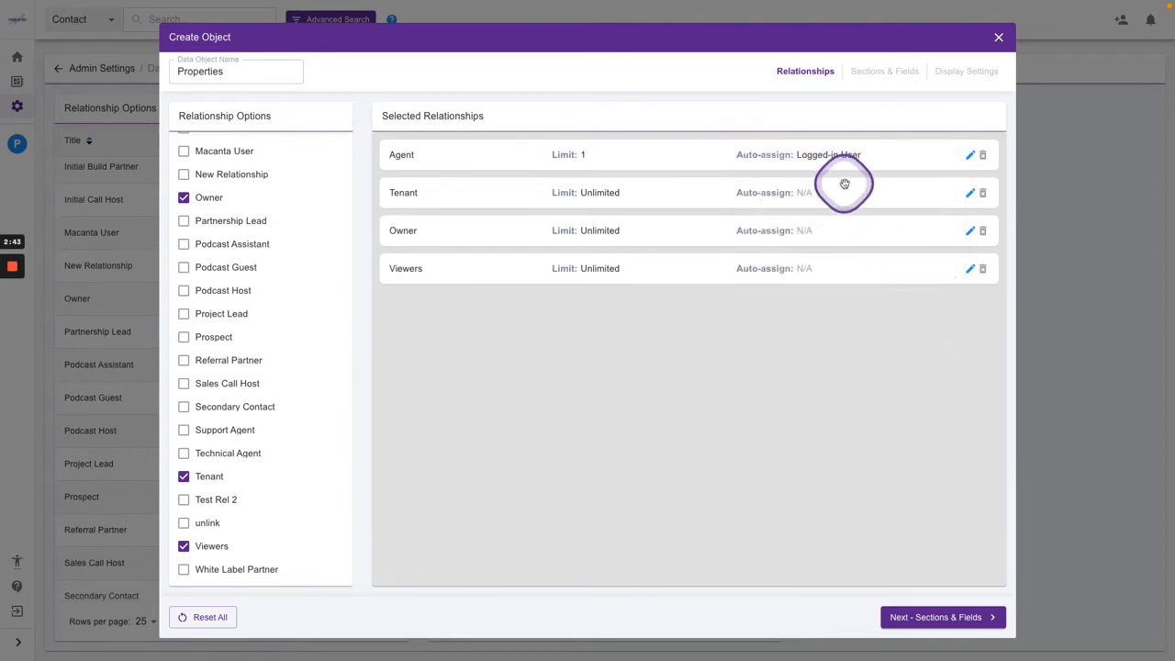
click(970, 196)
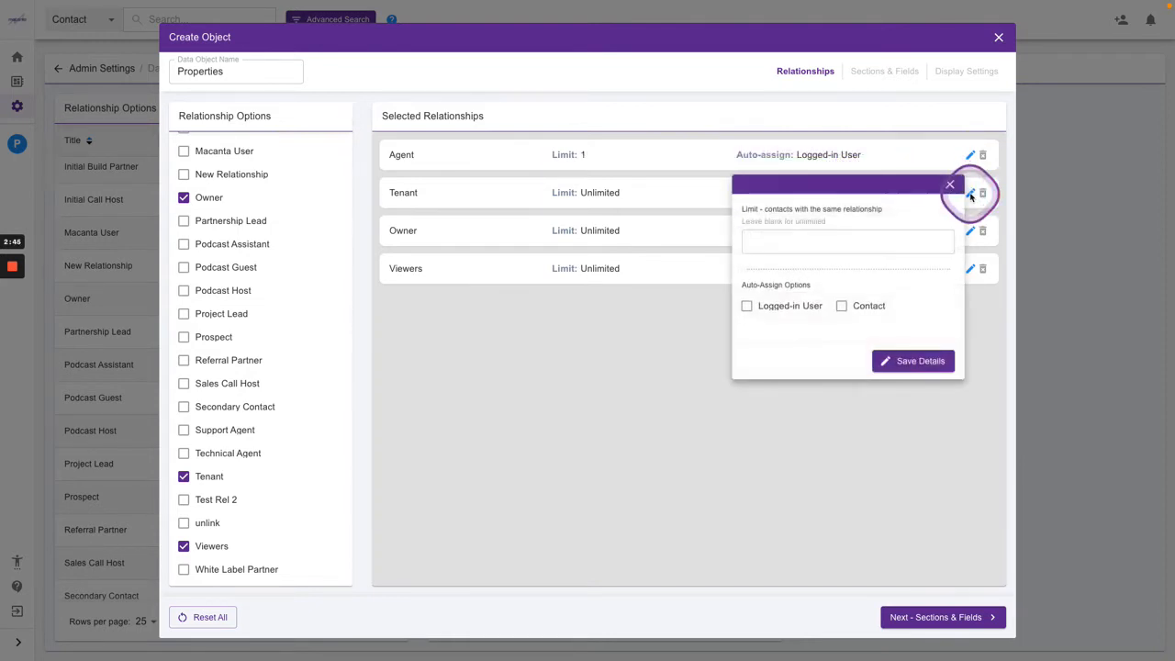
click(800, 237)
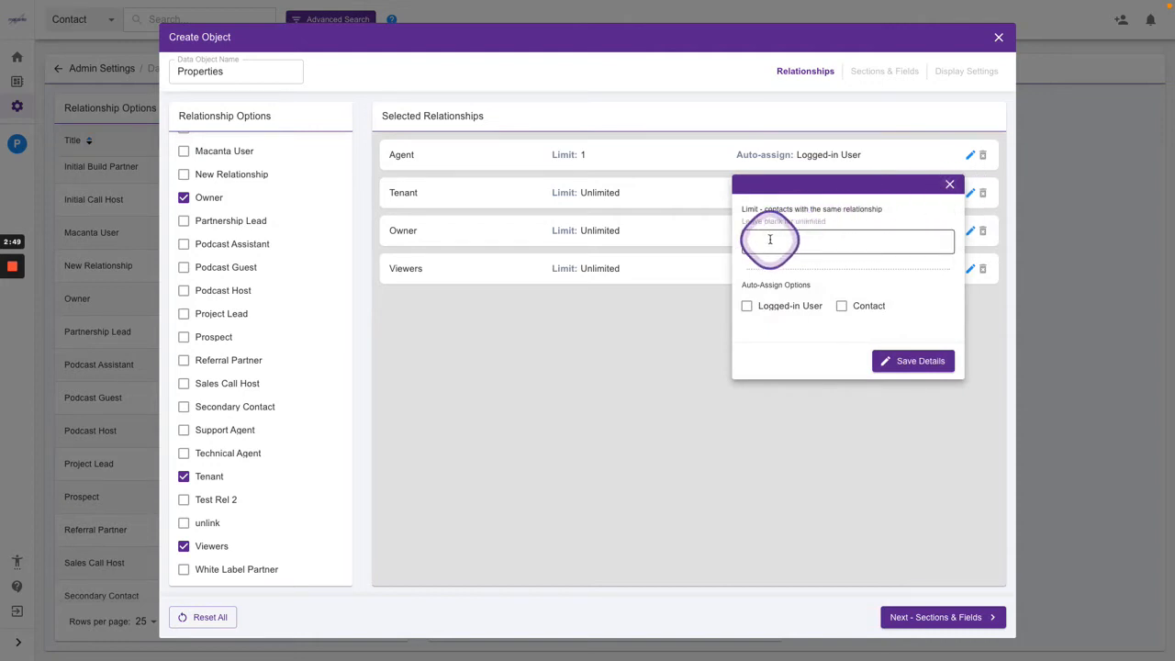
click(951, 186)
- Save the Owner relationship with a limit of 1 and auto-assignment to Contact, and proceed to the Sections & Fields stage
click(971, 231)
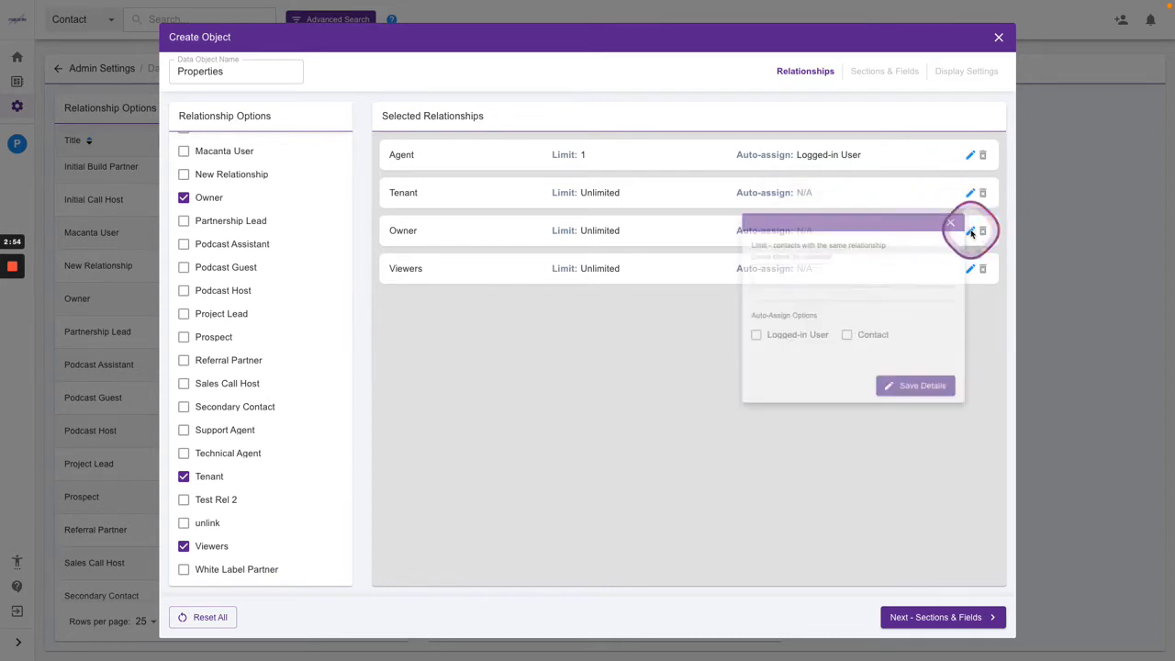
click(778, 278)
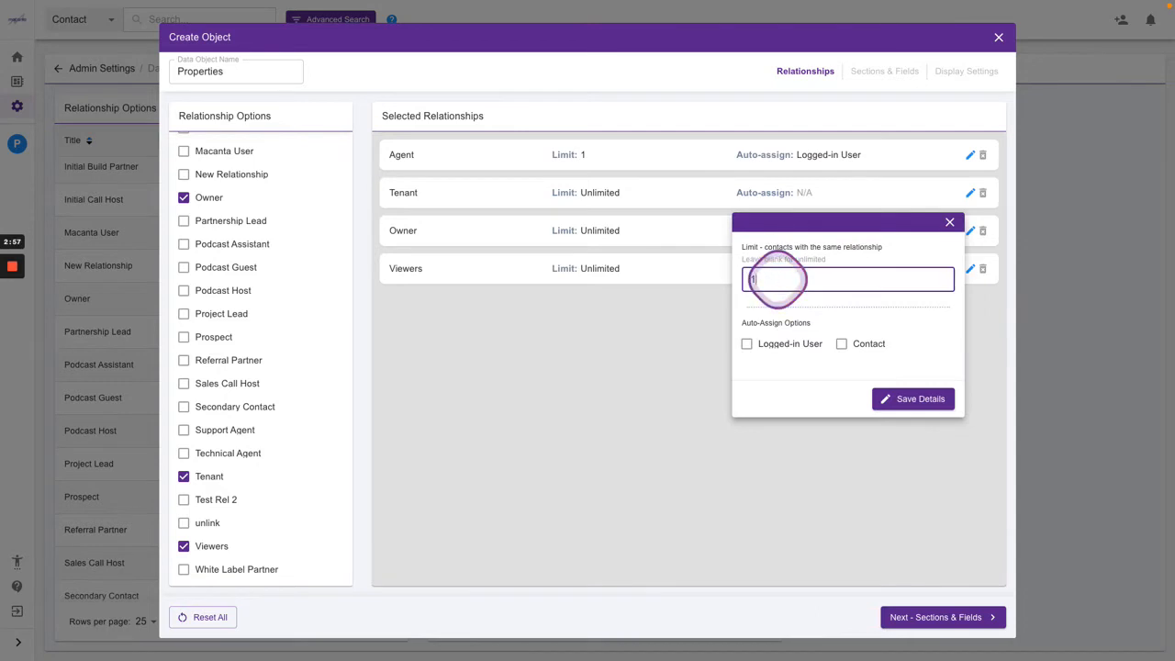
click(842, 345)
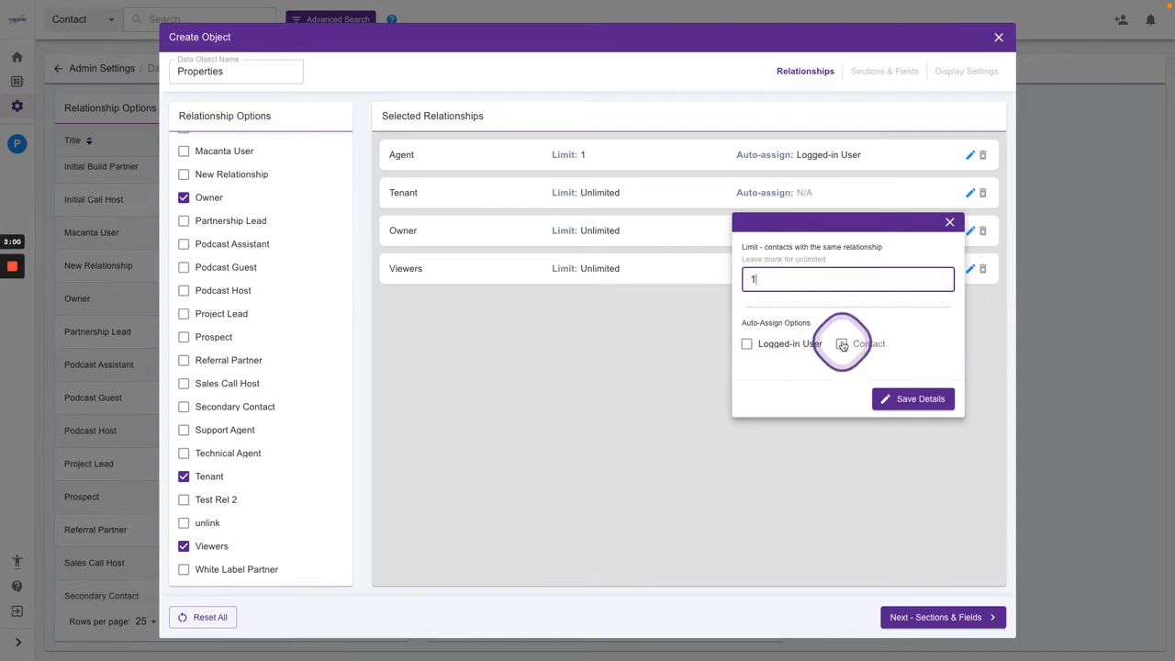
click(842, 345)
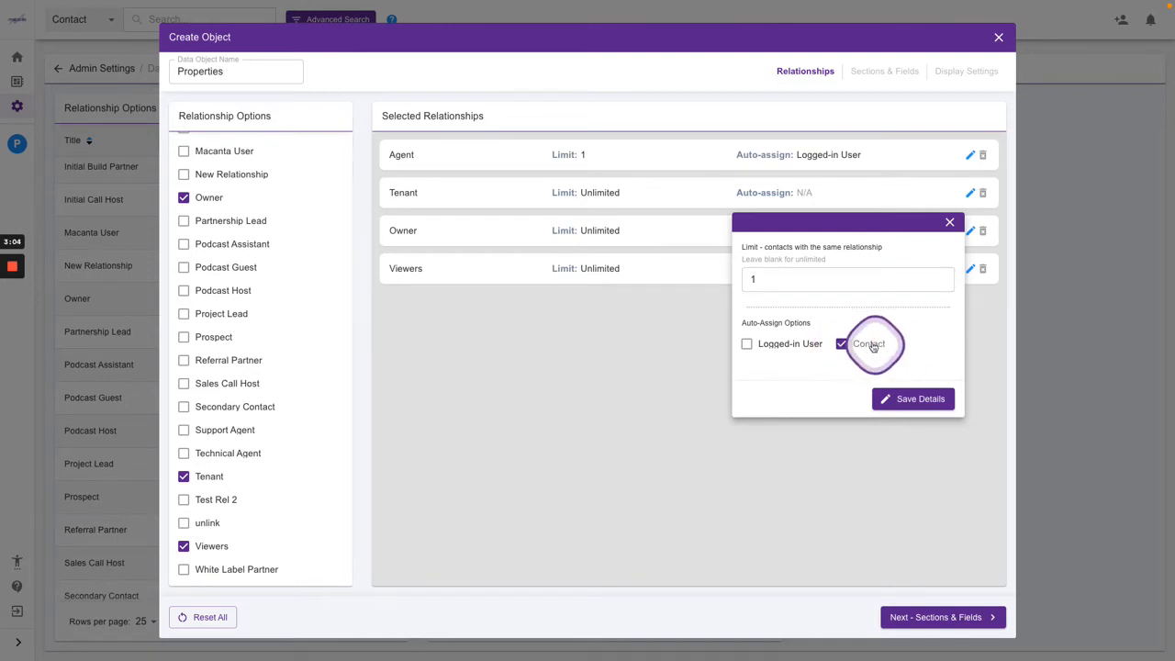
click(904, 397)
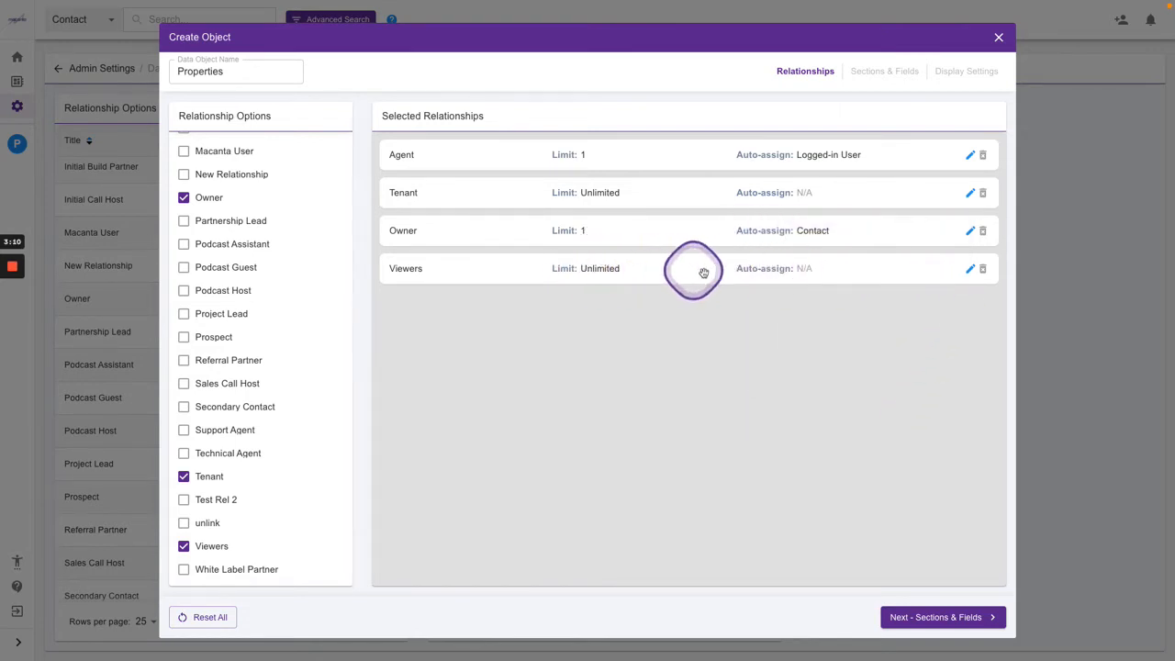
click(936, 617)
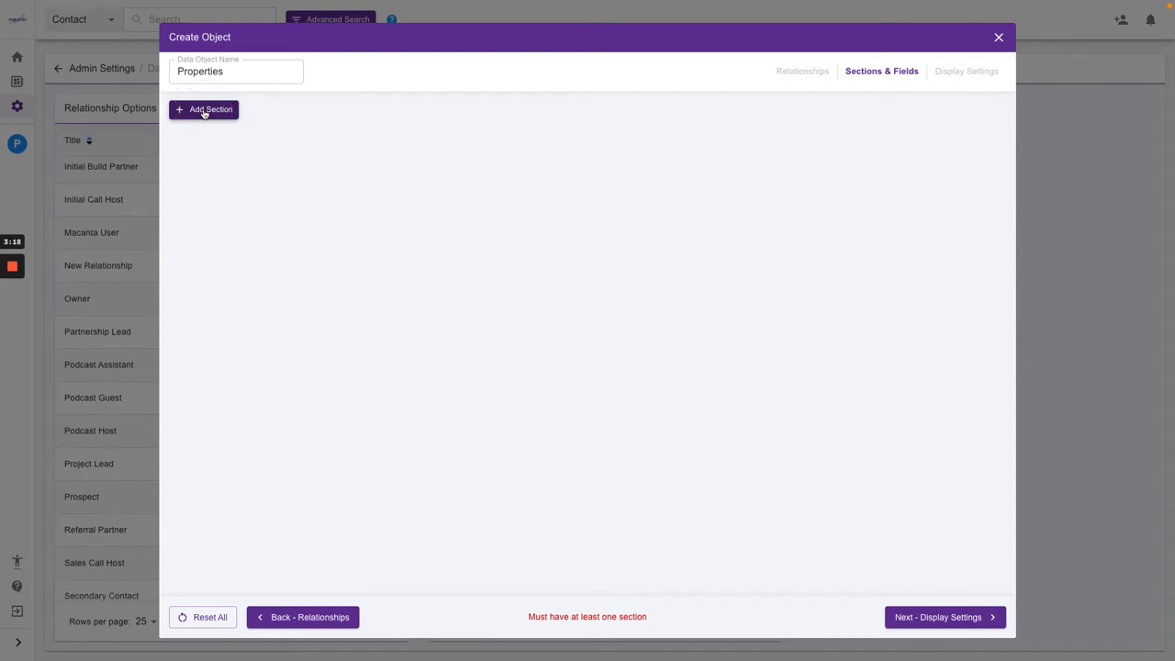
- Add three sections to the Properties object in this order: Overview, Property Details and Tracking
click(204, 111)
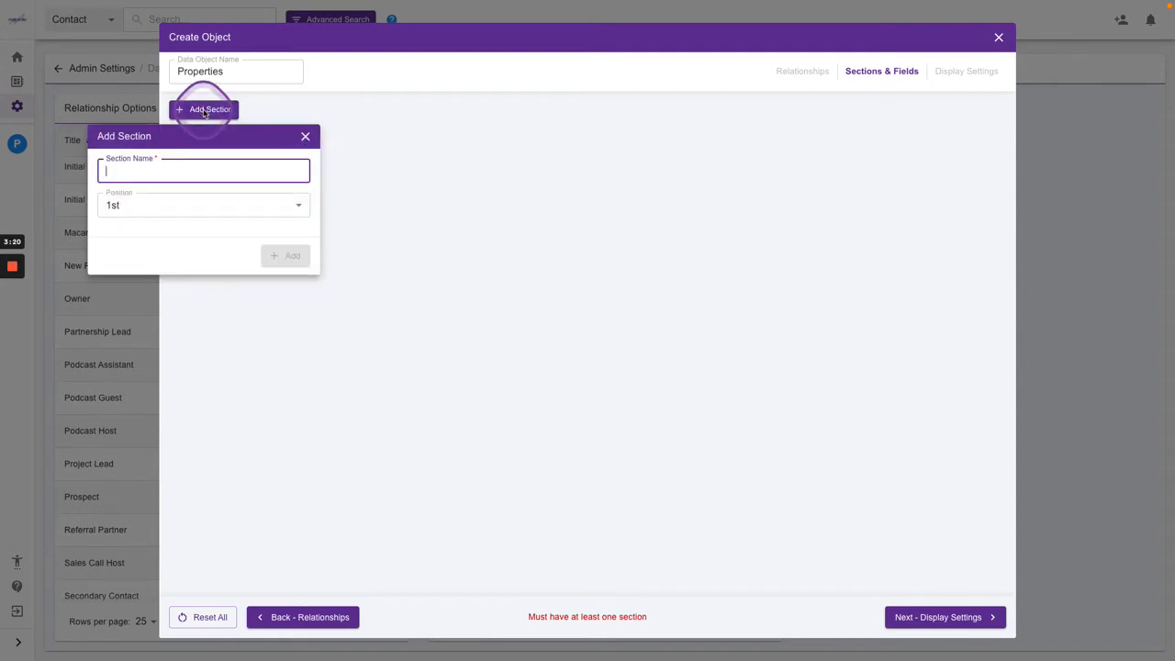
text(Overview)
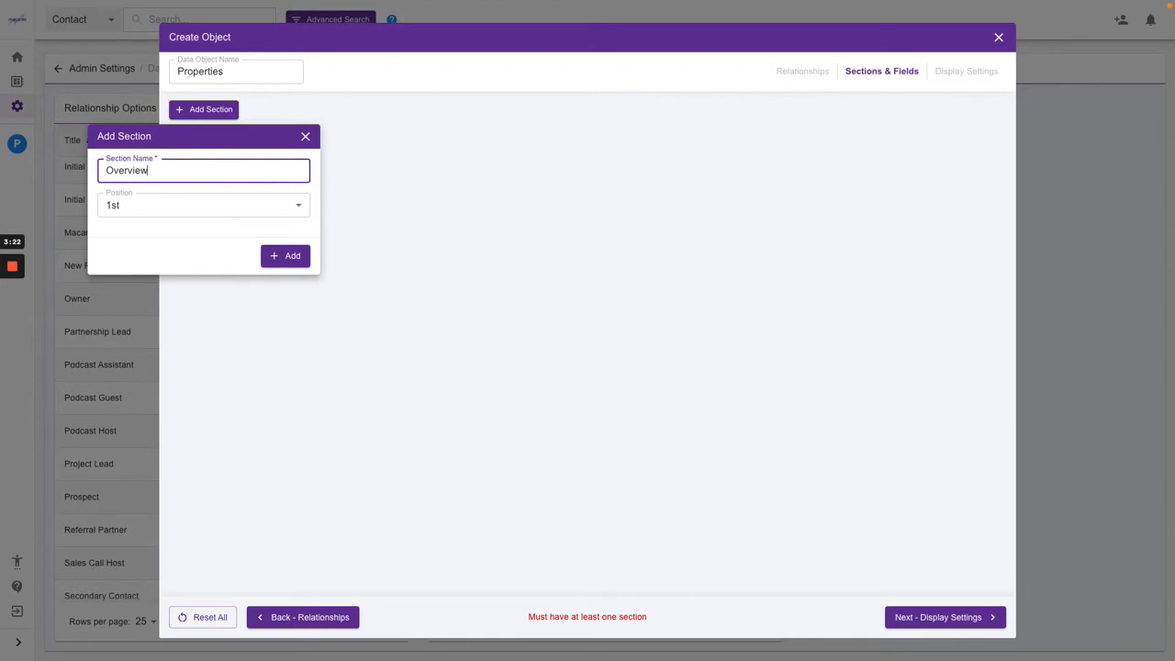
click(286, 255)
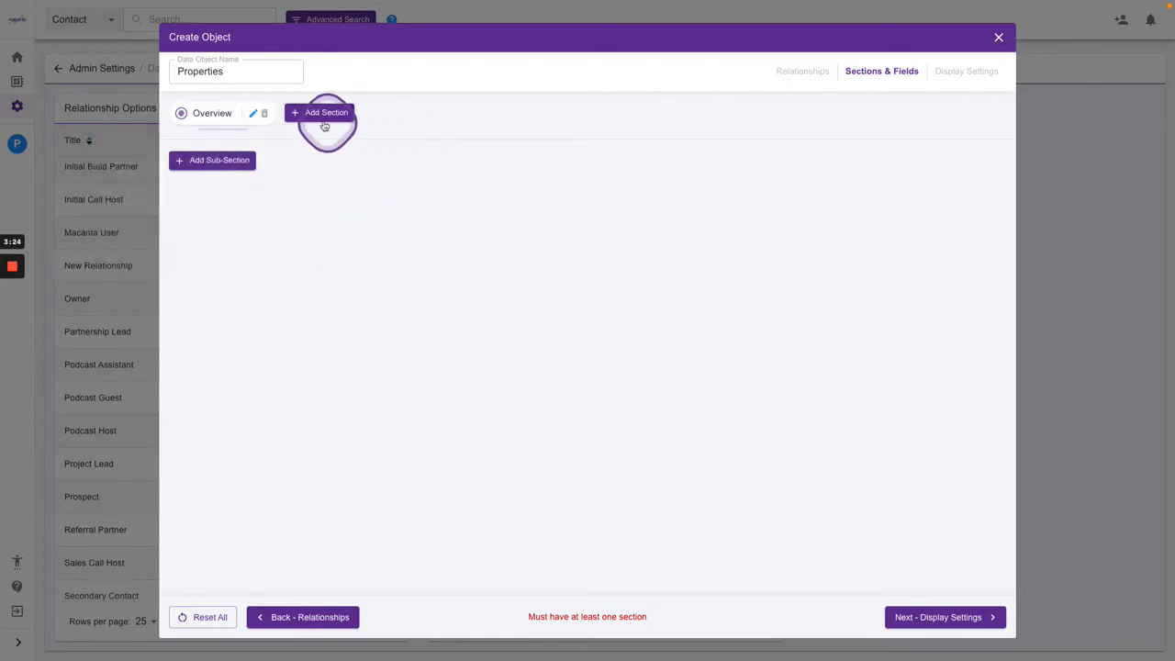
click(319, 114)
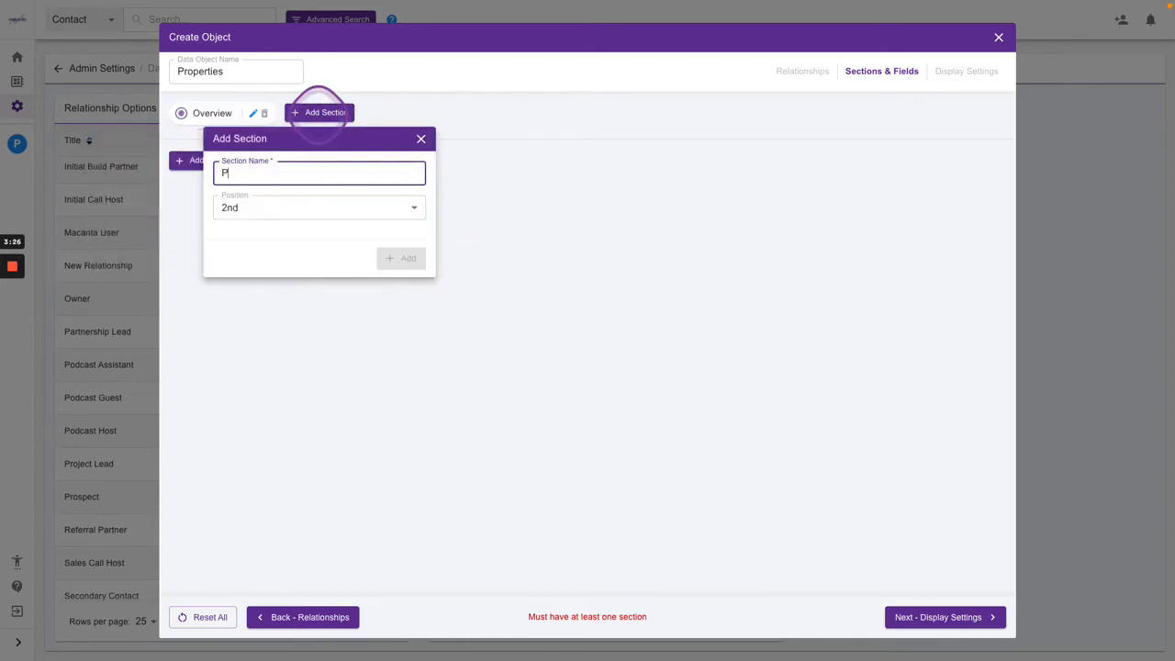
text(Property Details)
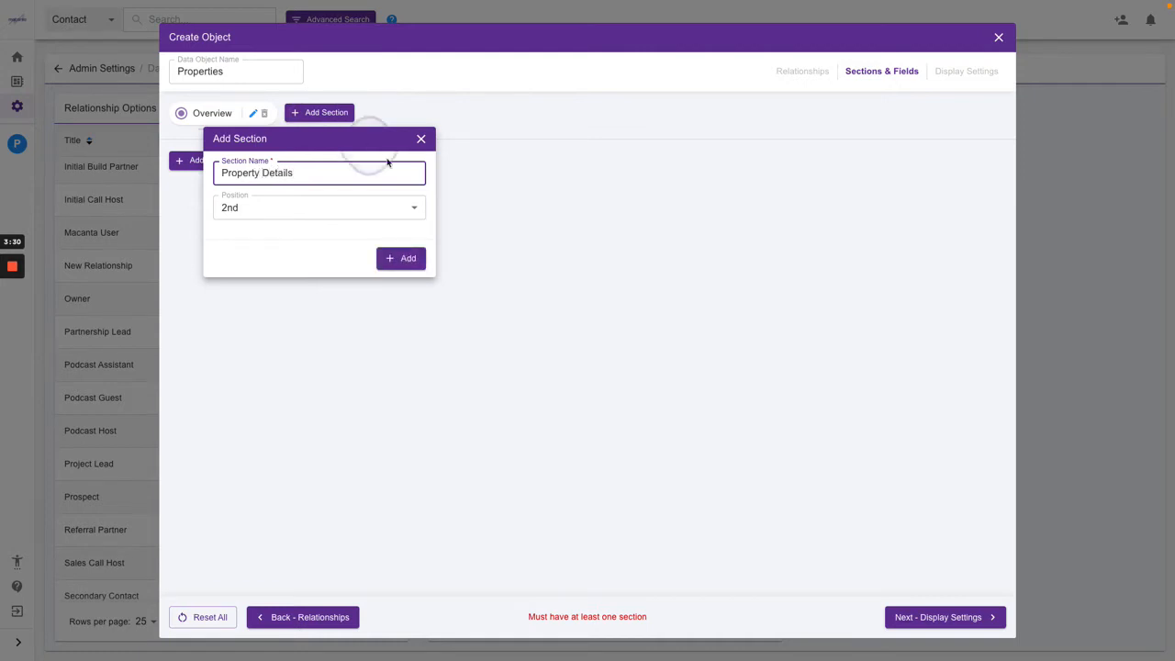
click(399, 259)
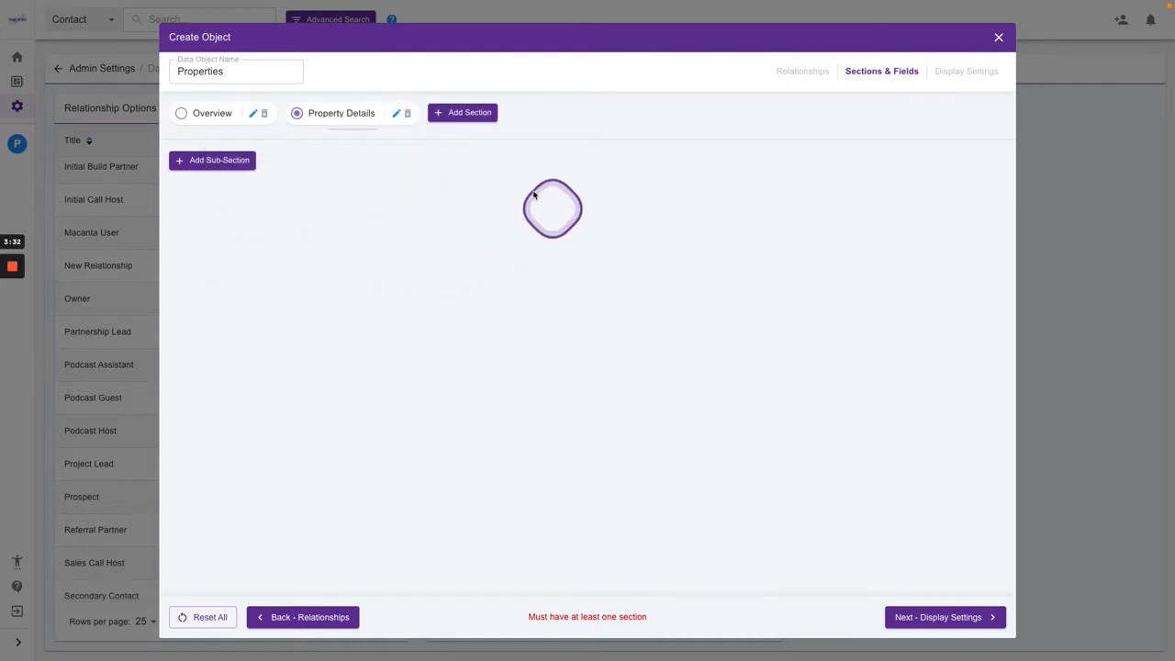
click(463, 112)
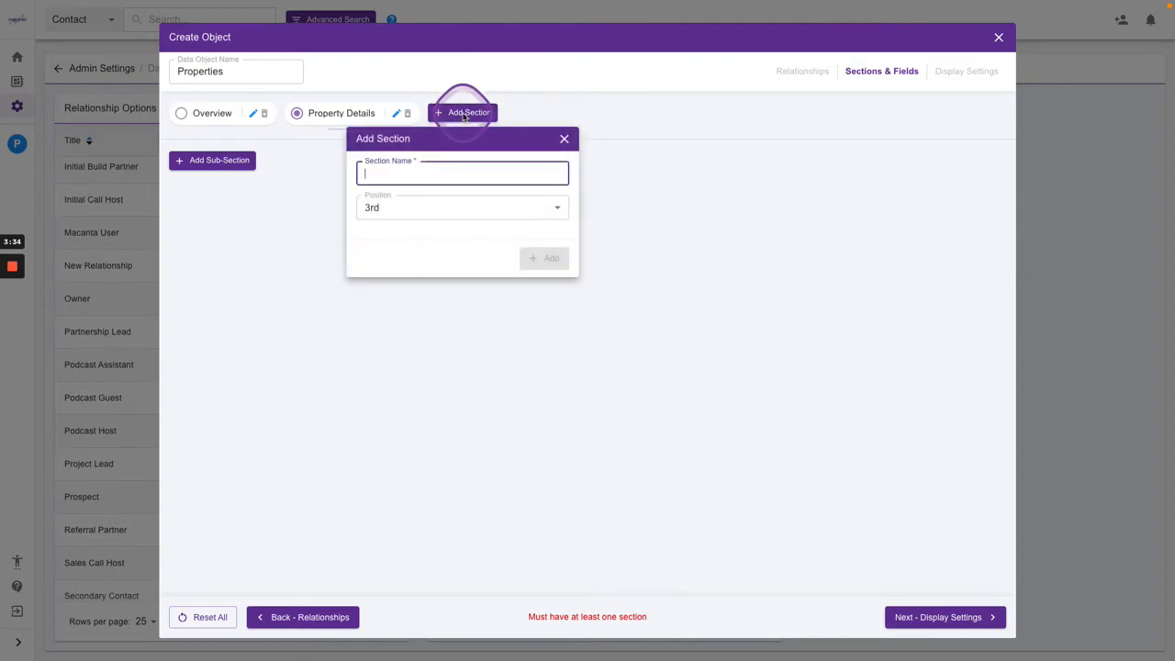
text(Tracking)
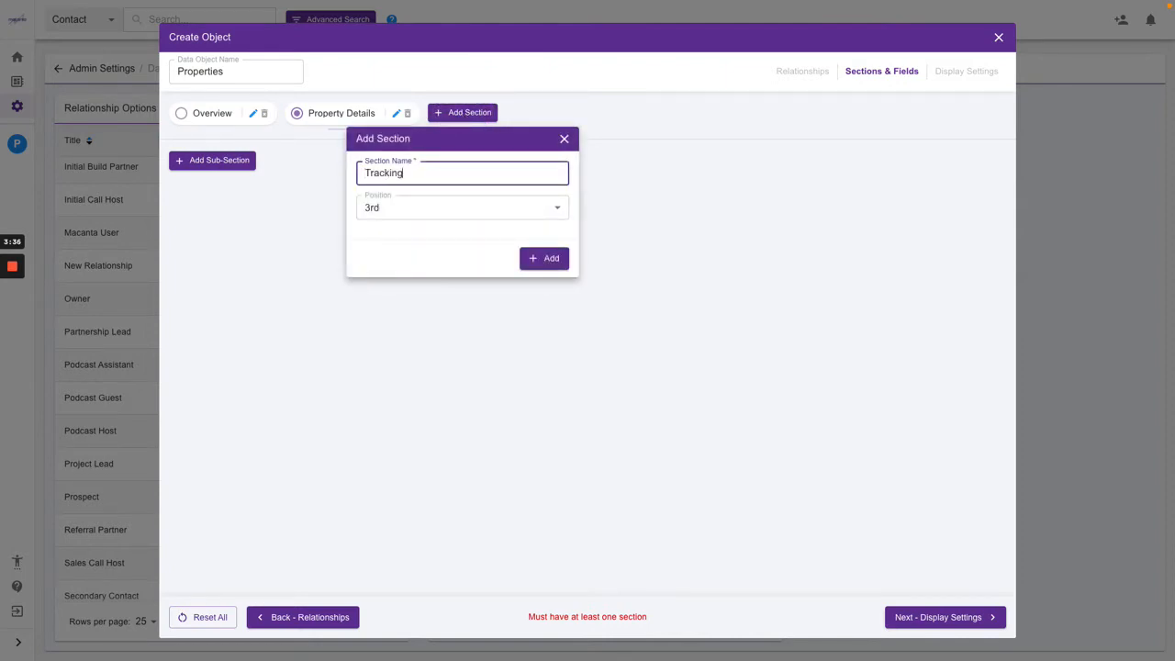
click(552, 261)
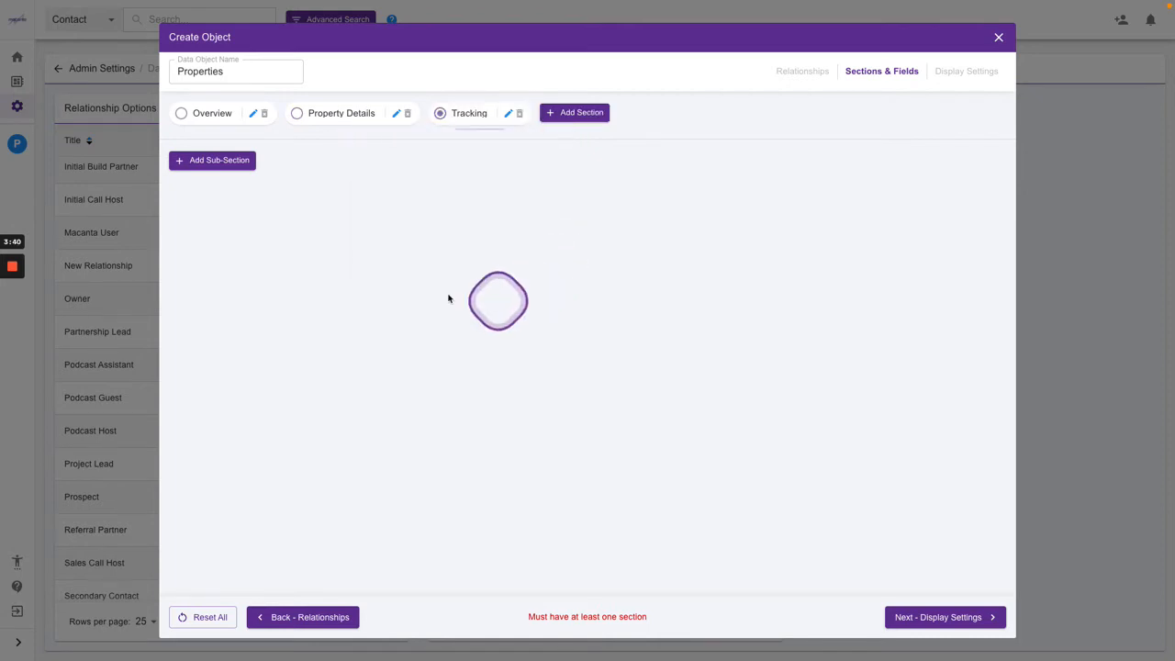
- Add the sub-sections Contracts and Occupancy, in that order, to the Overview section
click(215, 125)
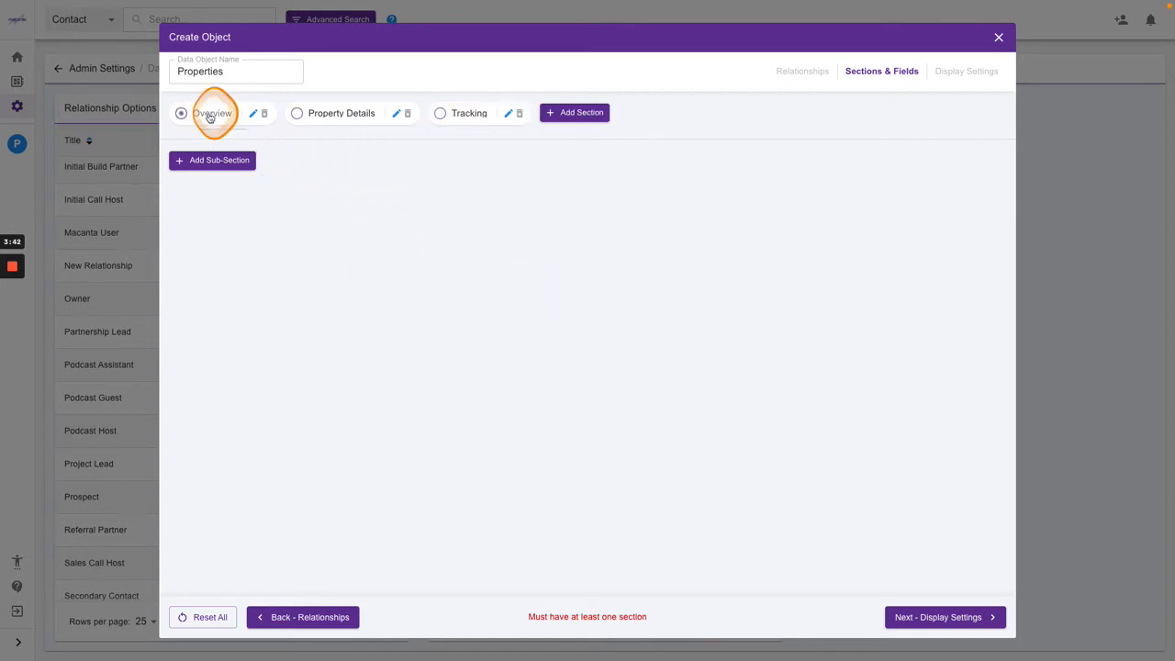
click(218, 159)
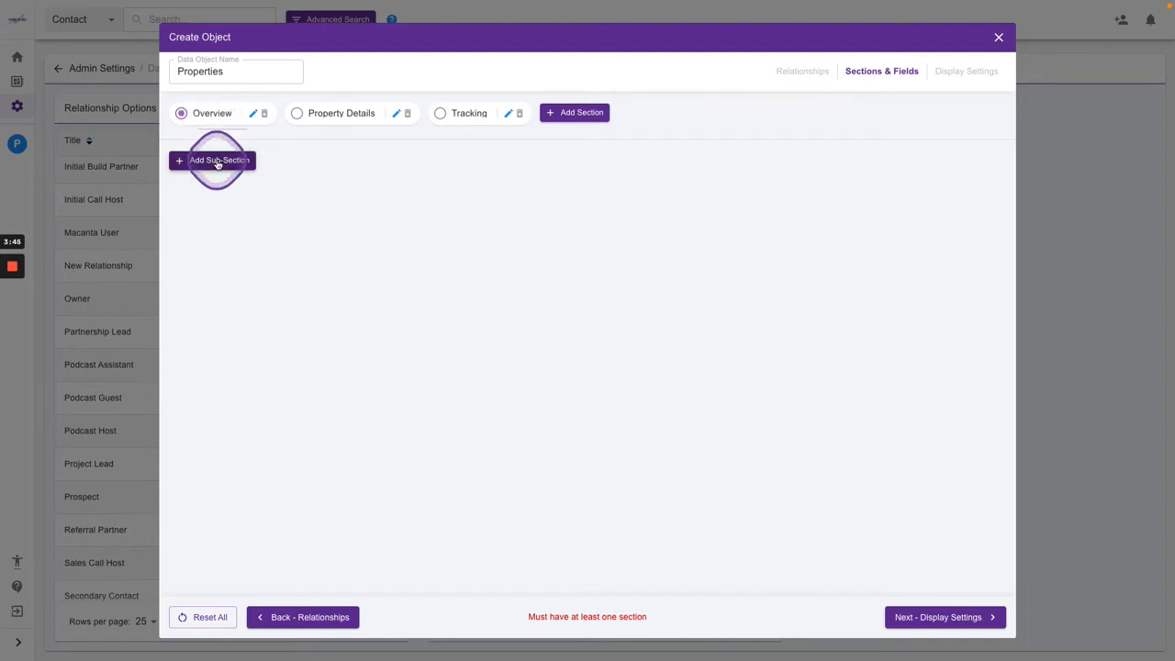
click(218, 161)
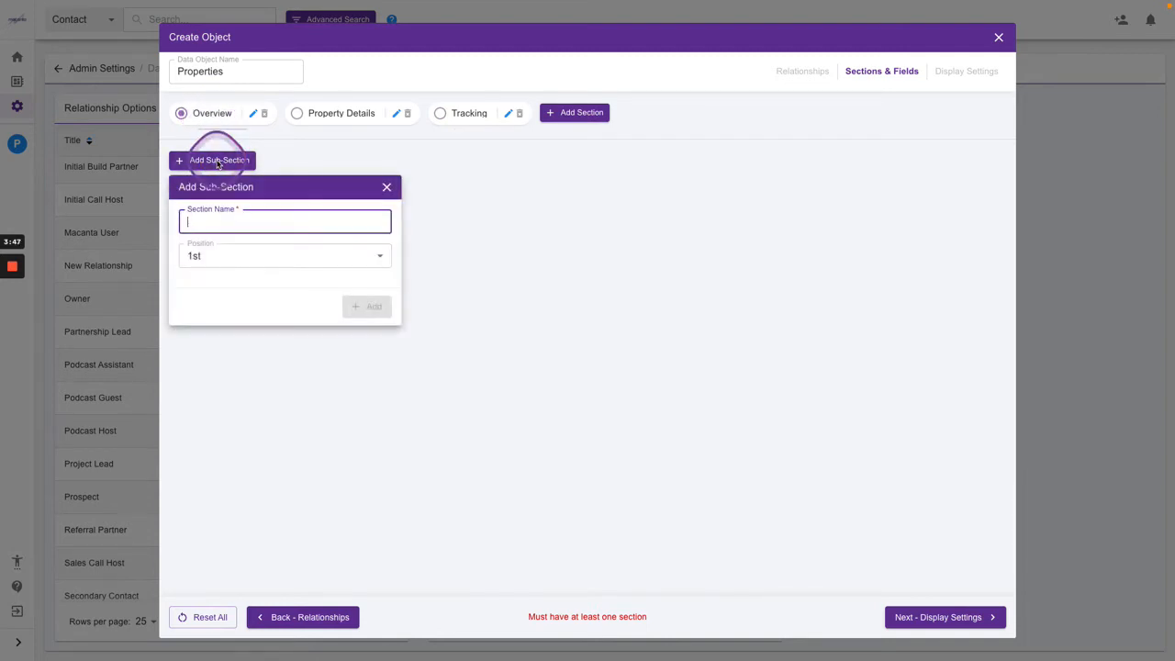
text(Contracts)
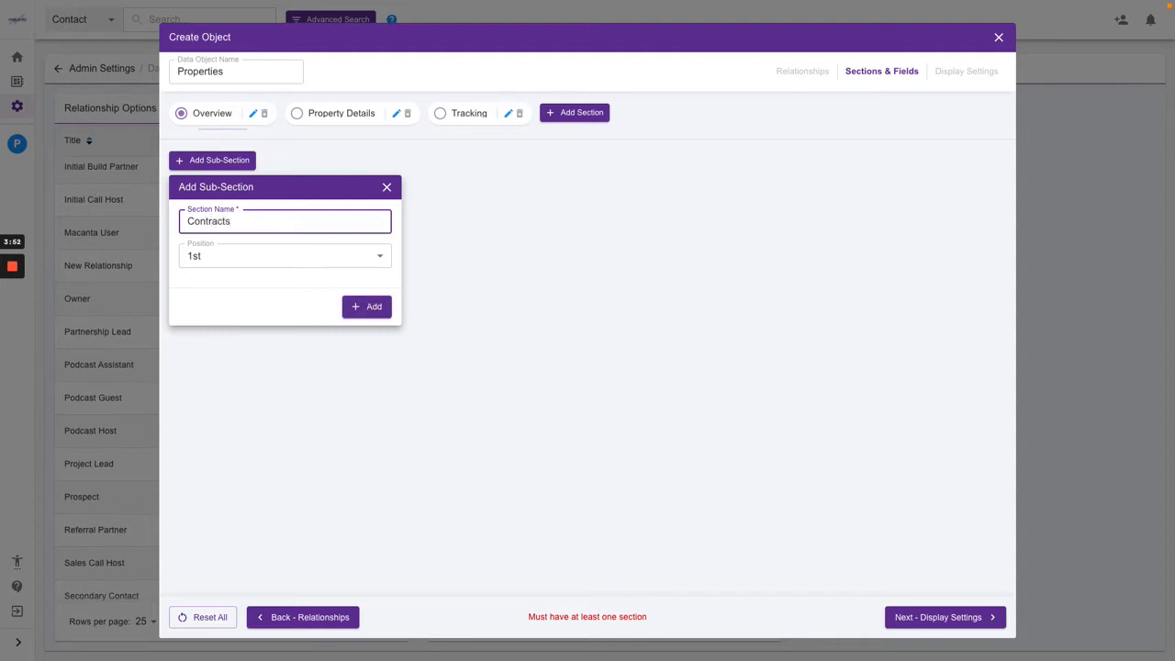
click(360, 306)
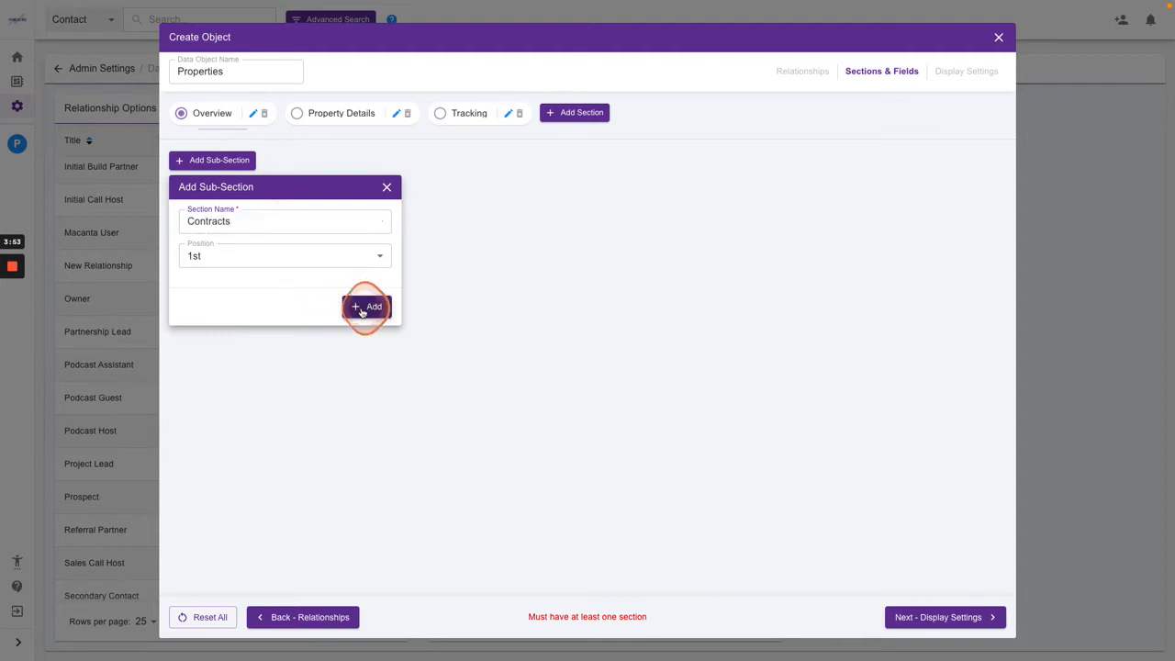
click(426, 171)
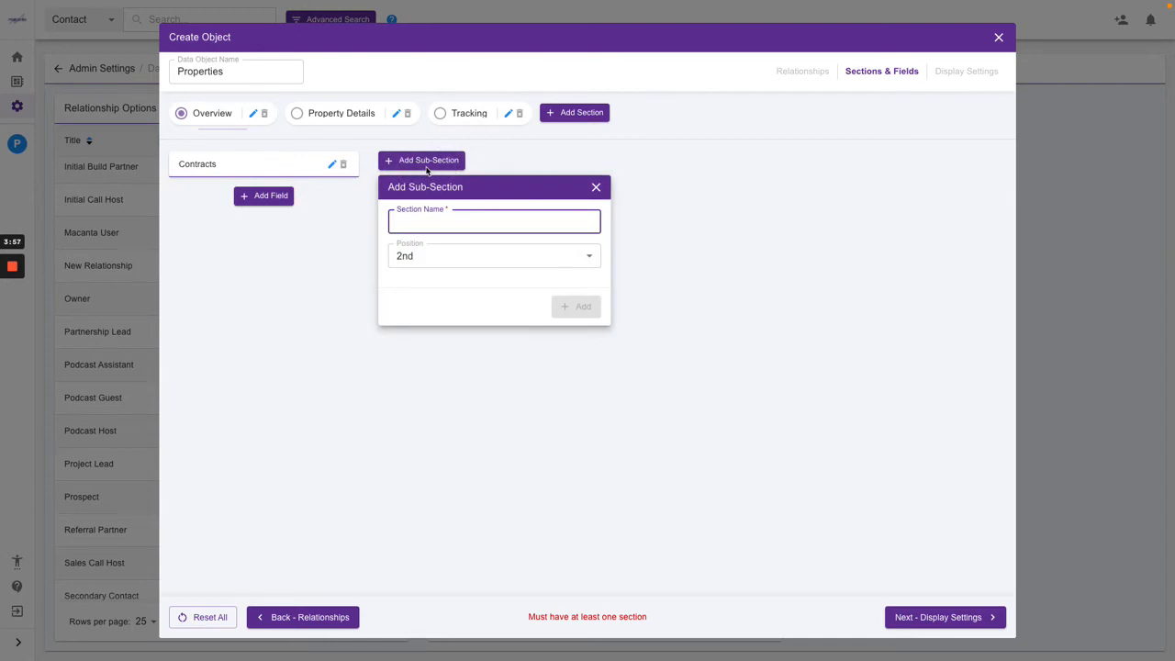
text(Occupancy)
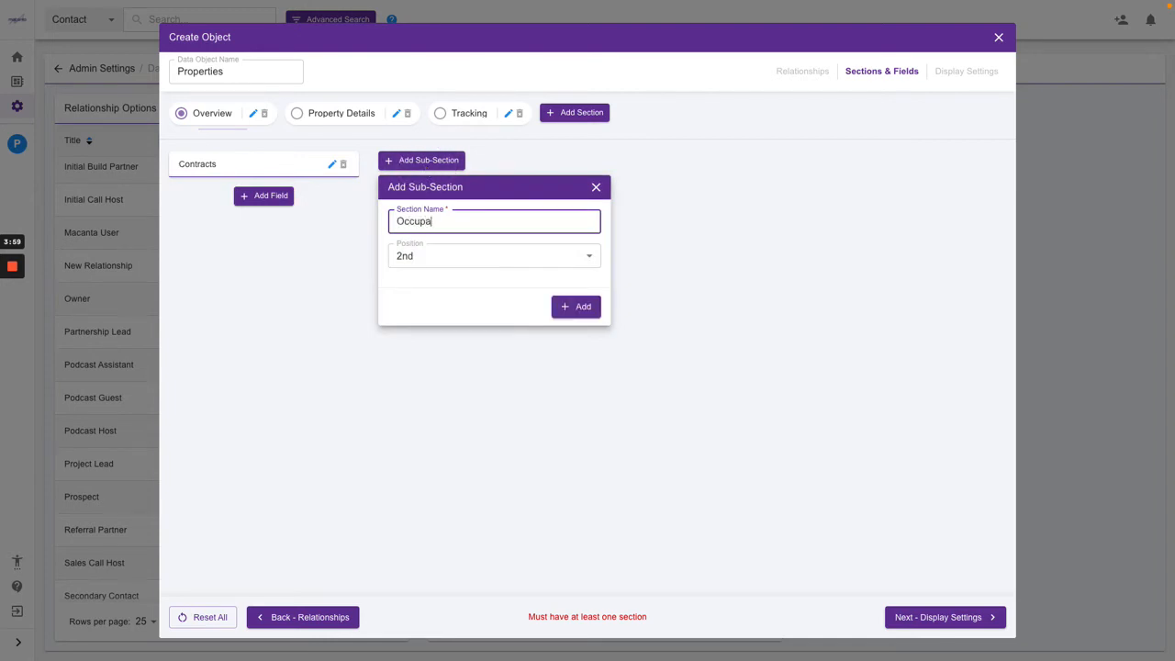
click(576, 307)
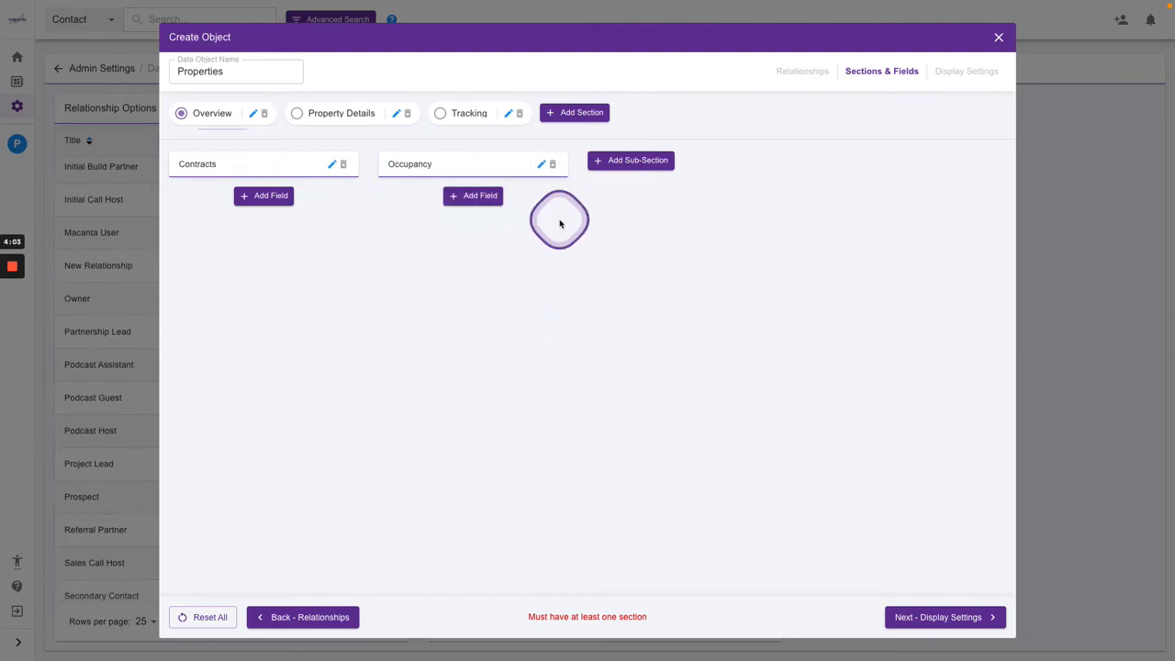
- Start a new field in the Contracts sub-section with Contract Type as both its name and placeholder
click(263, 195)
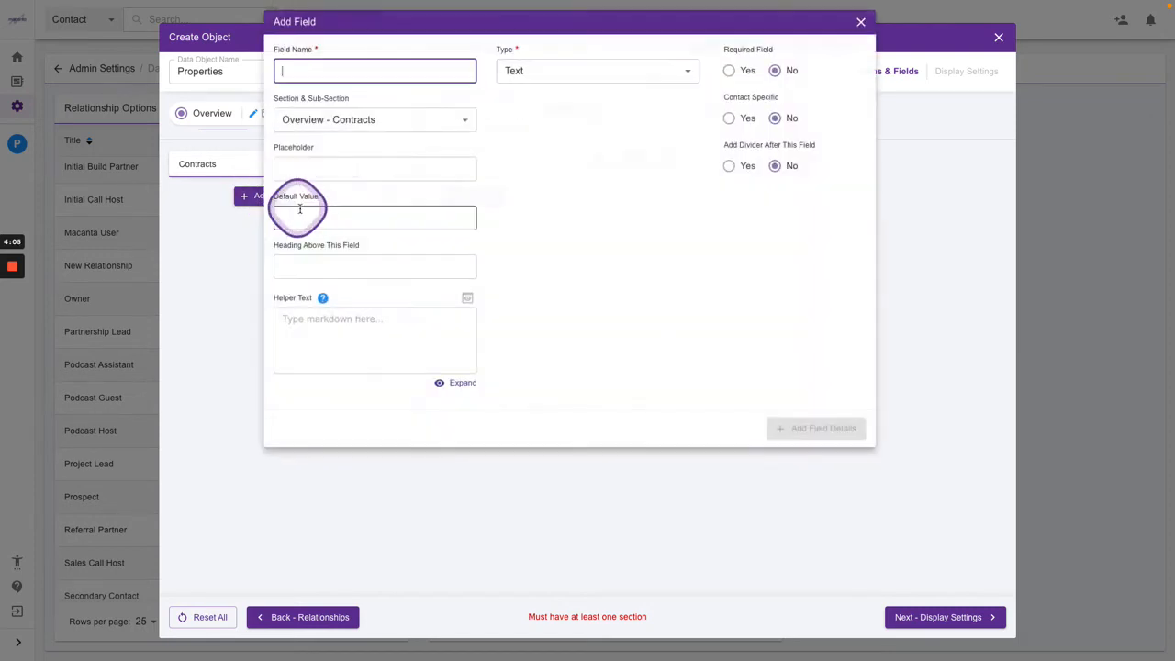
text(Contract Type)
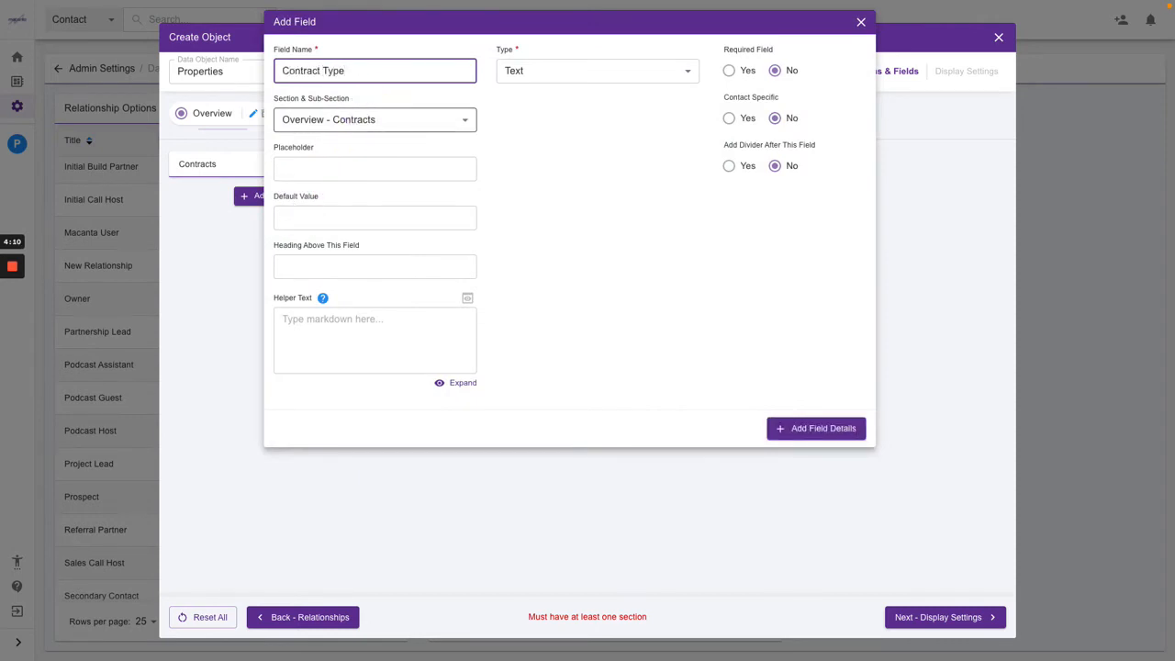
key(ctrl+a)
key(ctrl+c)
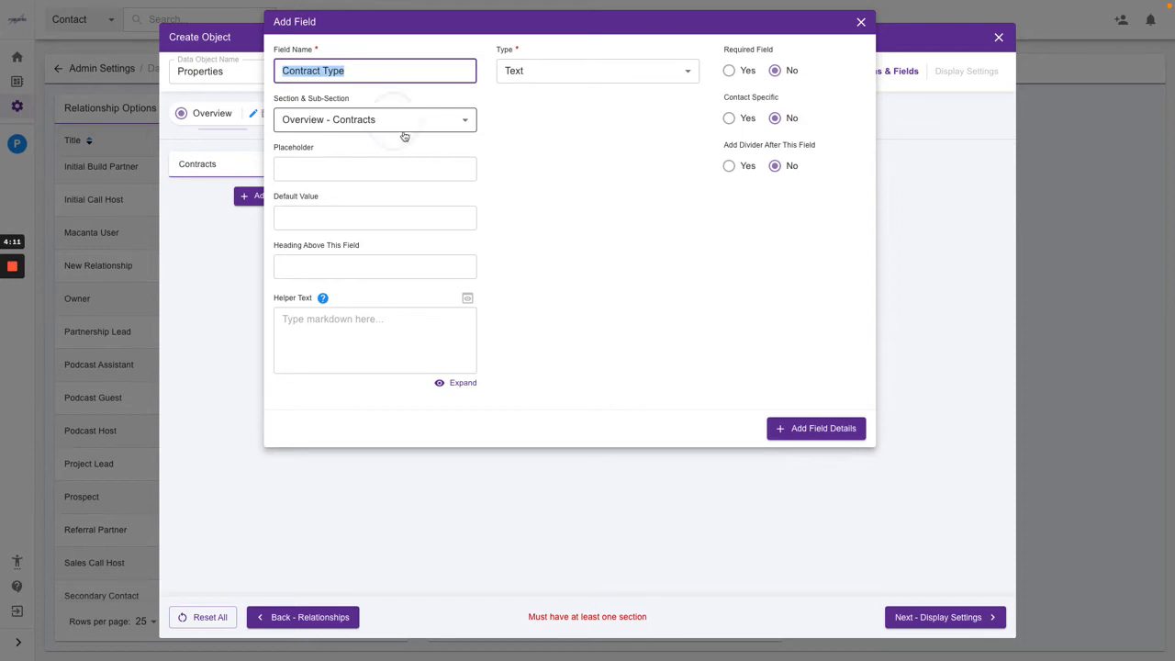
click(359, 167)
key(ctrl+v)
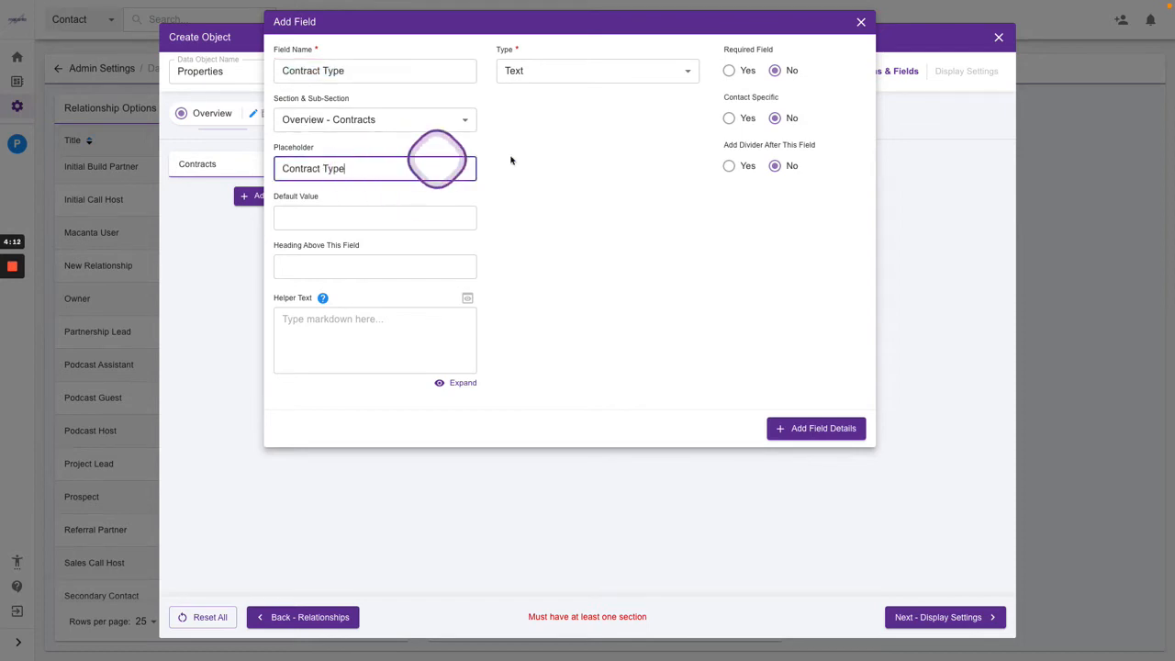
- Make Contract Type a Select field with the choices Exclusive and Shared, and add it to the sub-section
click(571, 73)
scroll(574, 197, down, 1)
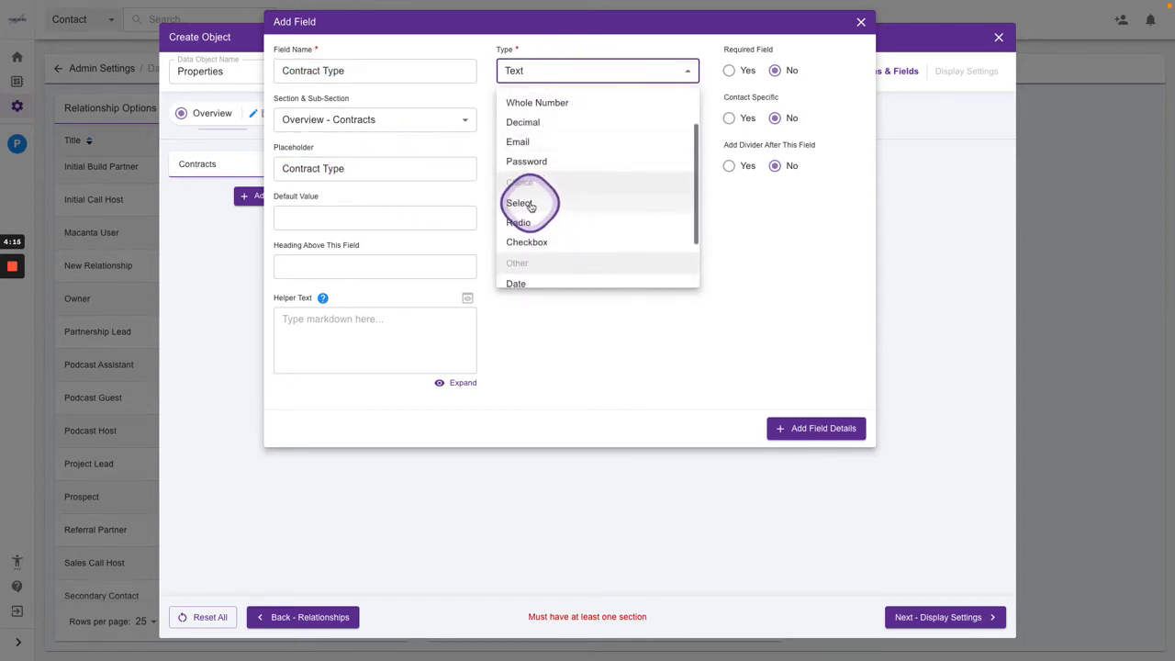
click(530, 205)
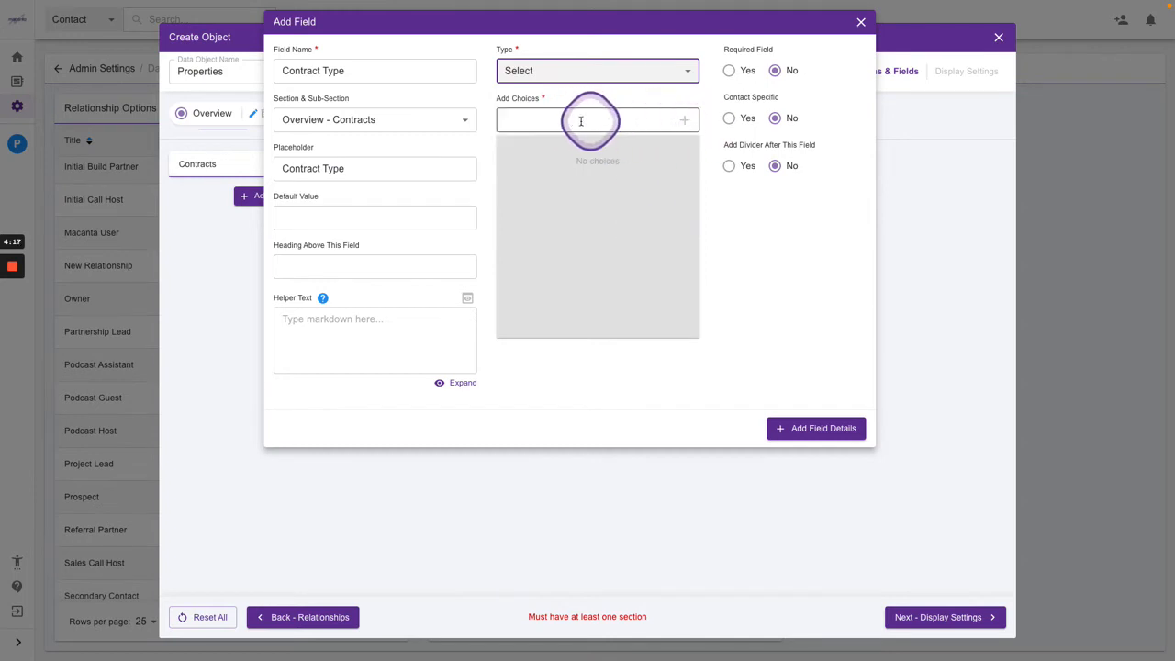
click(580, 120)
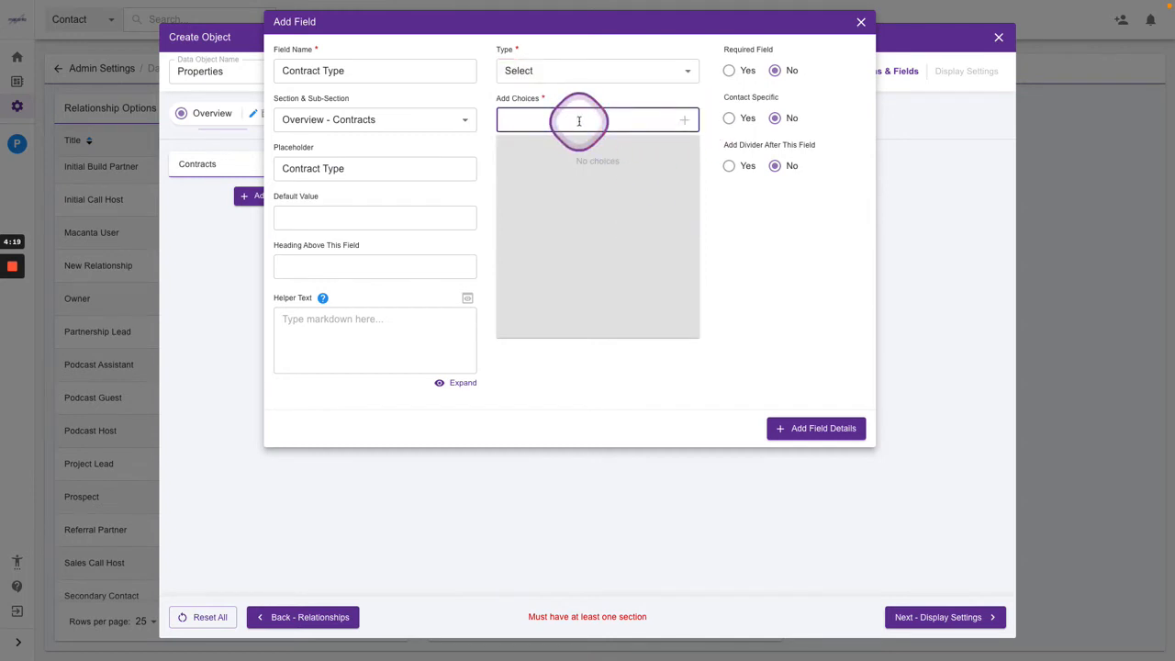
text(Ex)
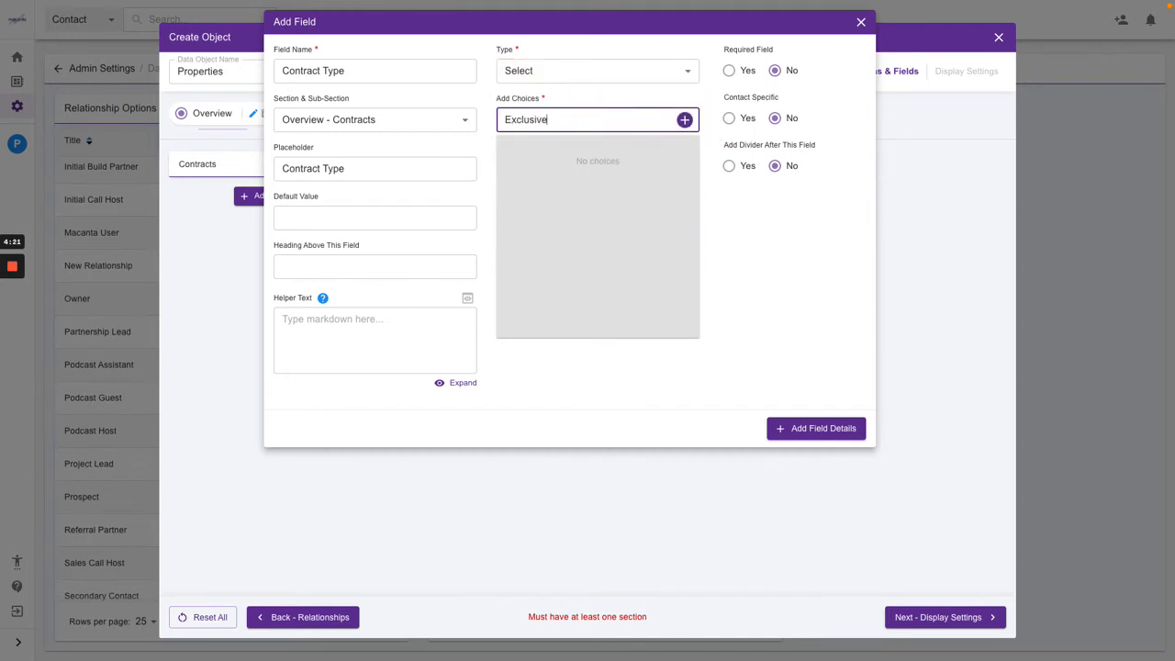
text(clusive)
click(684, 120)
click(542, 119)
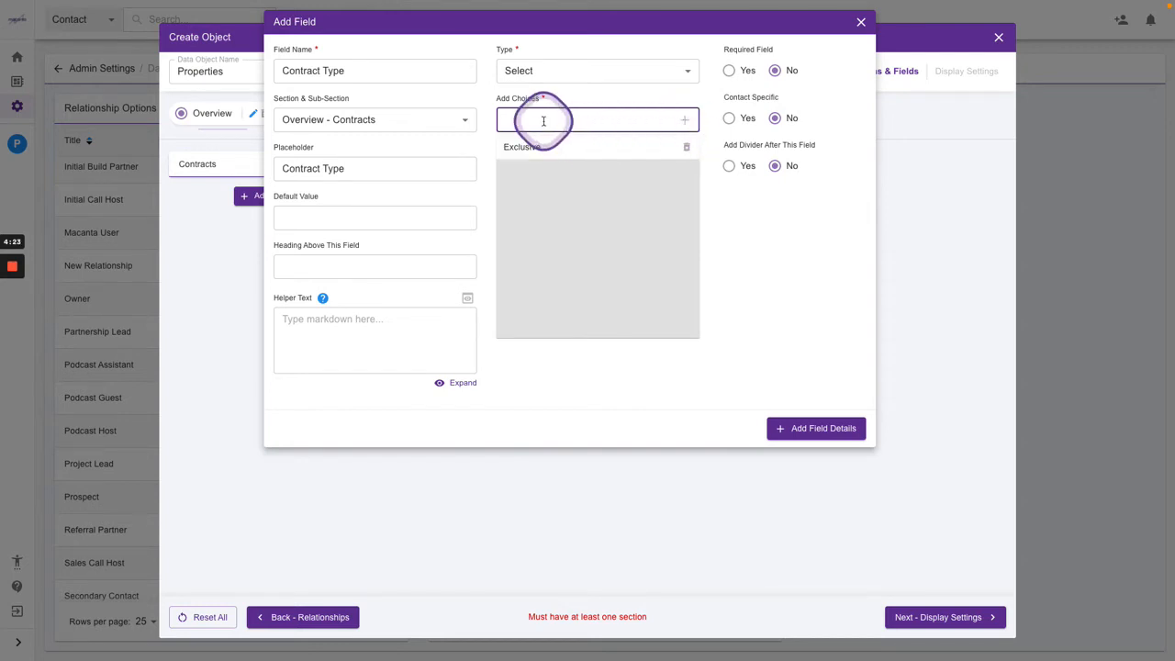
text(Shared)
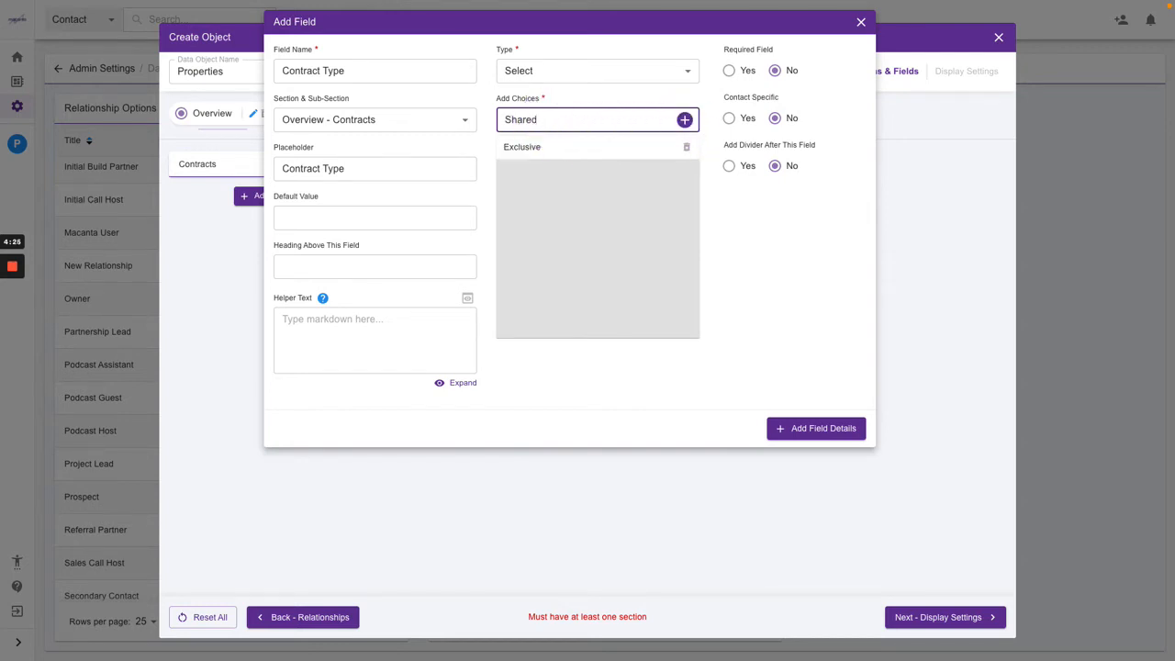
click(684, 120)
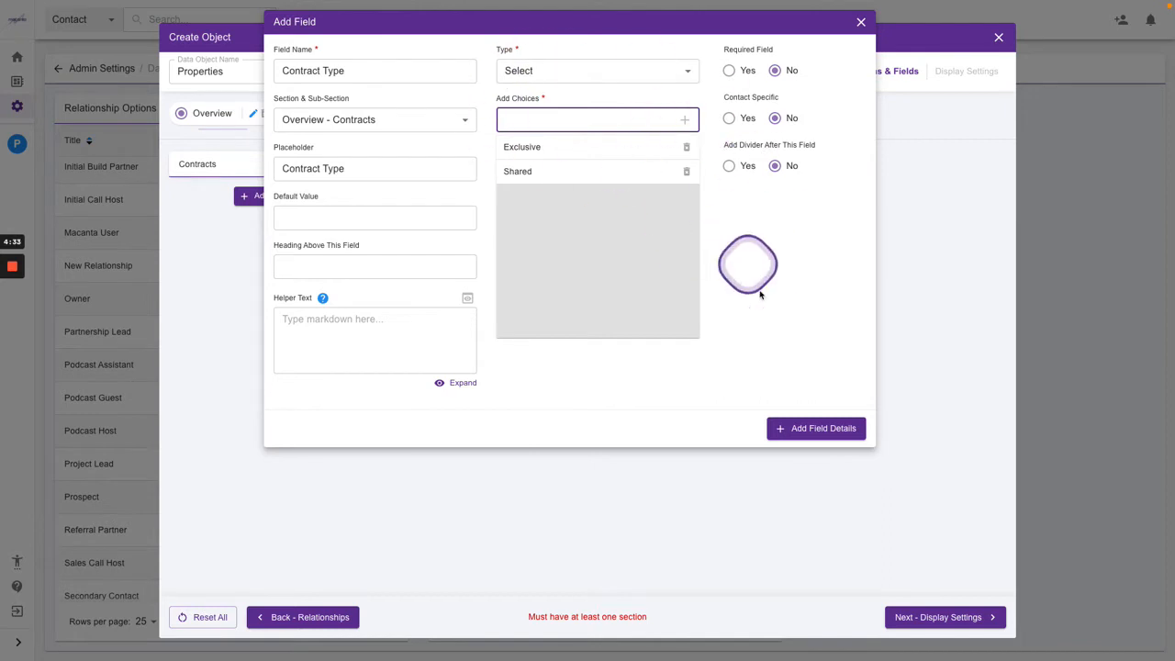
click(814, 428)
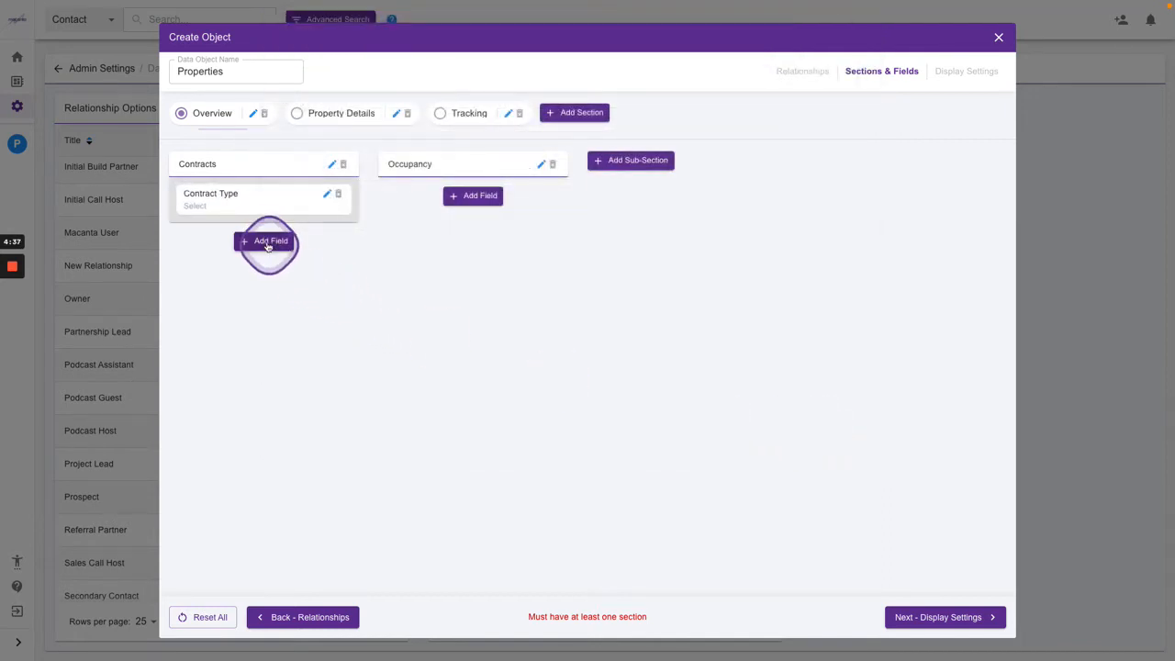
- Start another Contracts field of type Select, with Contract Status as both its name and placeholder
click(261, 242)
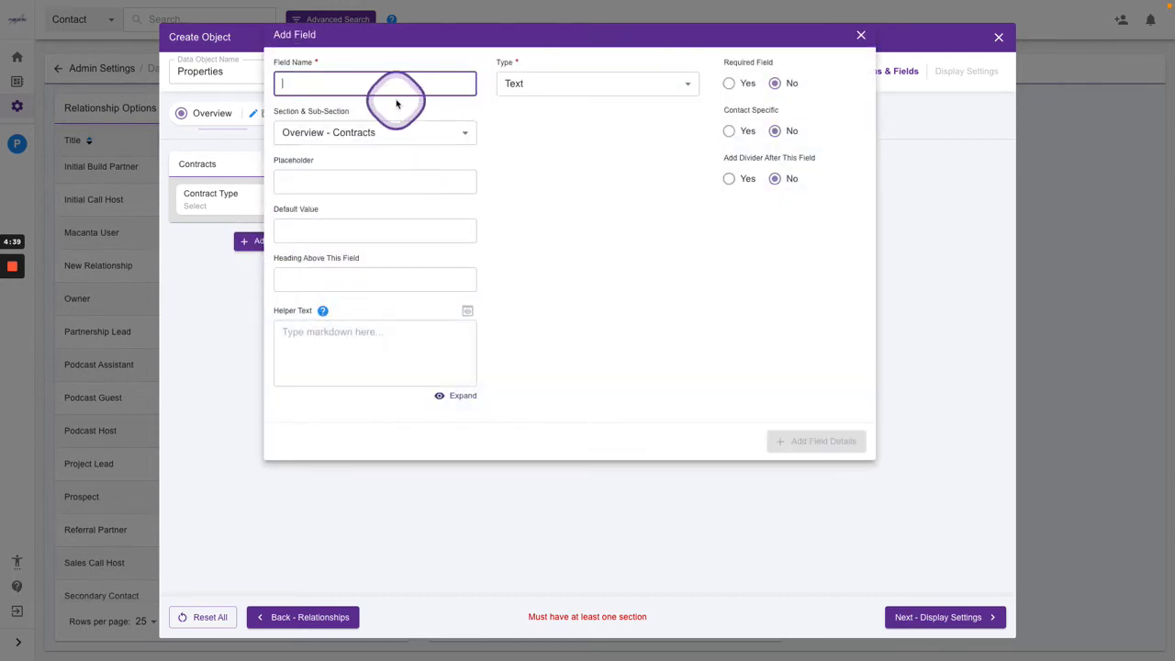
text(Contract )
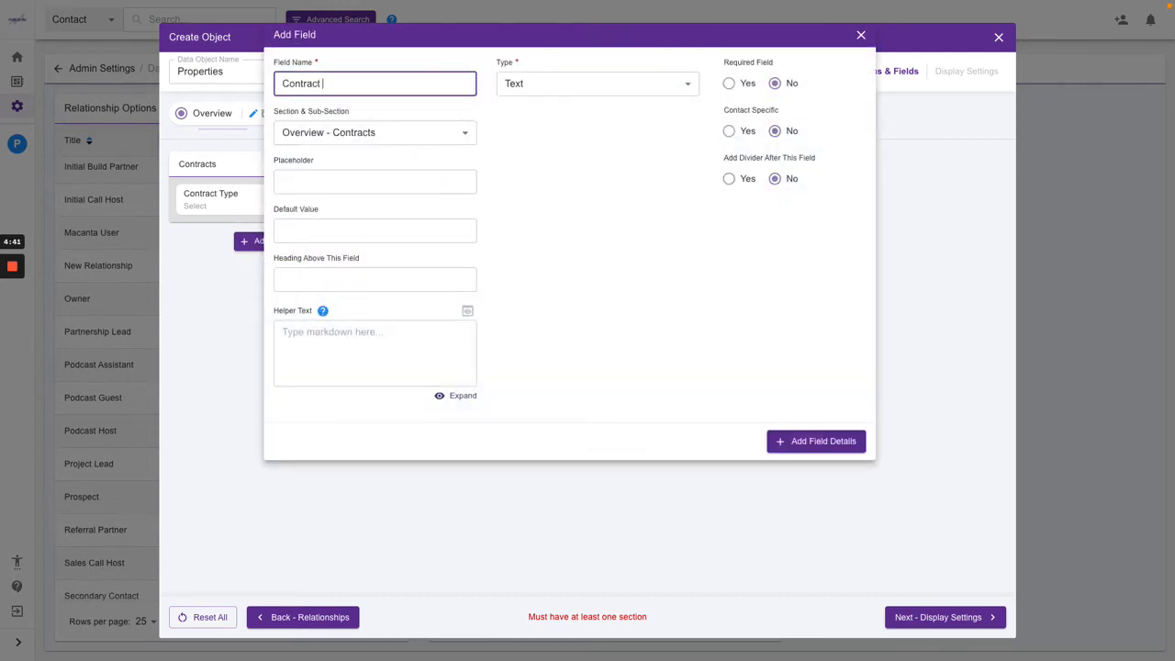
text(Status)
key(ctrl+a)
key(ctrl+c)
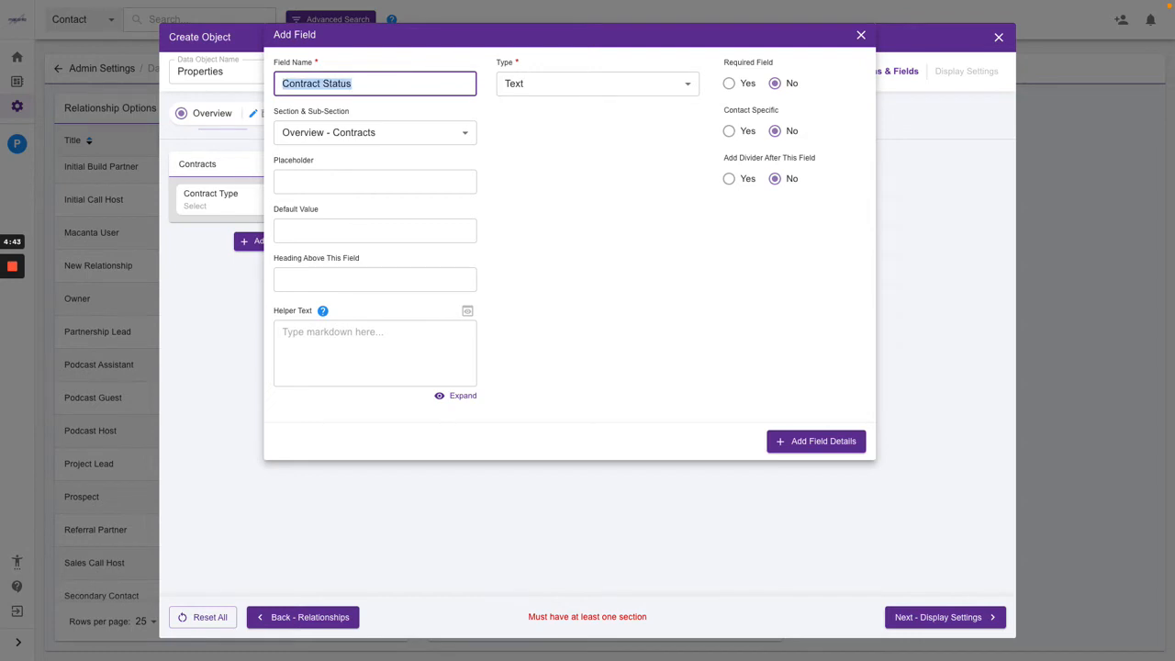
click(344, 181)
key(ctrl+v)
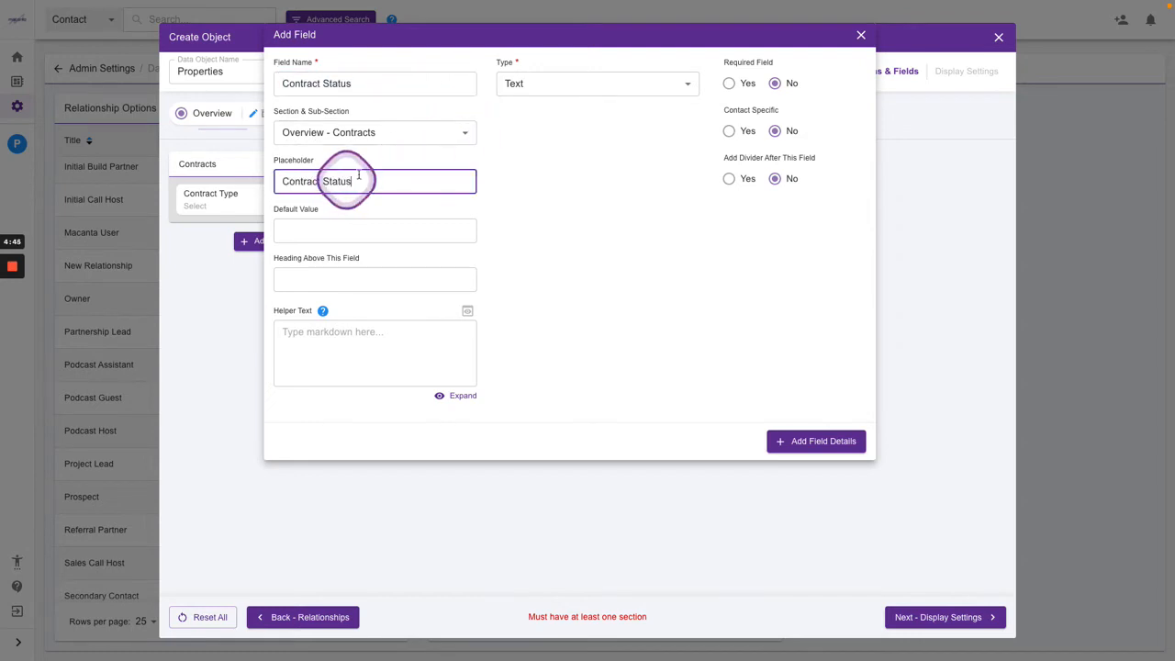
click(562, 84)
scroll(588, 199, down, 5)
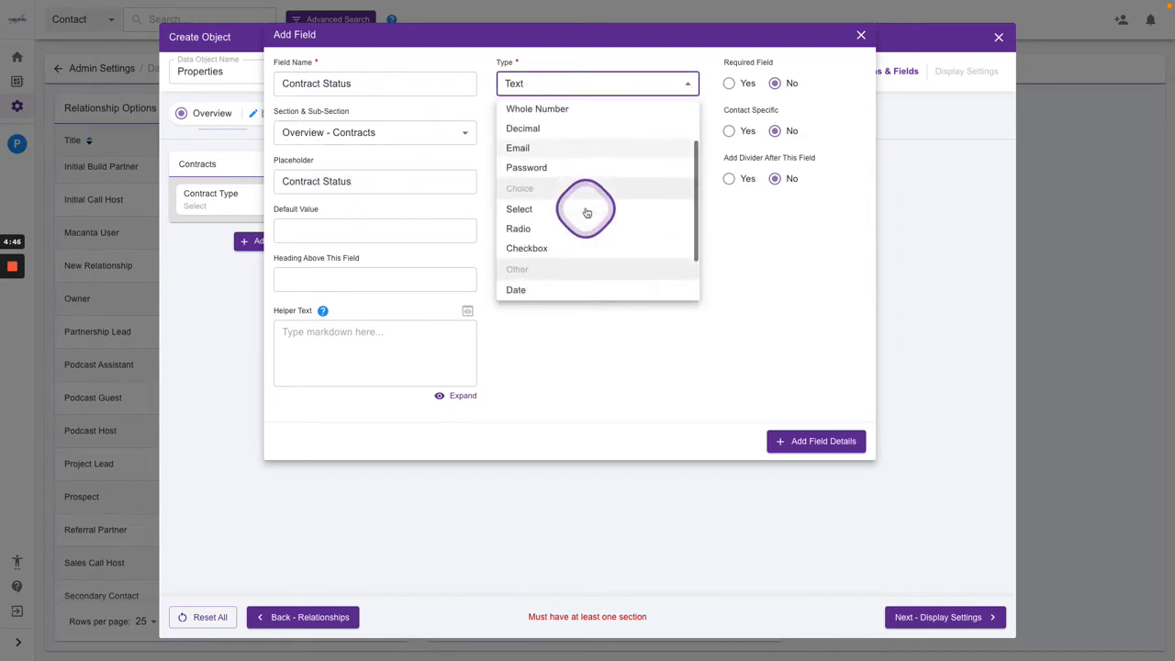
click(525, 165)
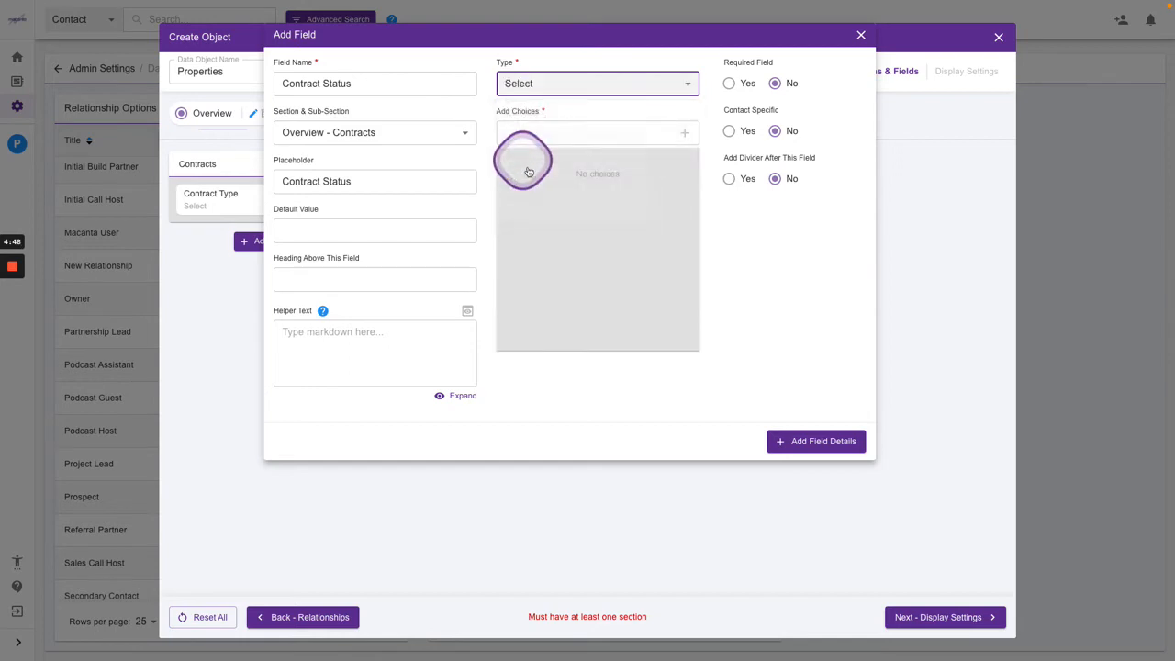
- Give the Contract Status field the choices Draft, Issued, Accepted and Archived, and add it to the Contracts sub-section
click(573, 131)
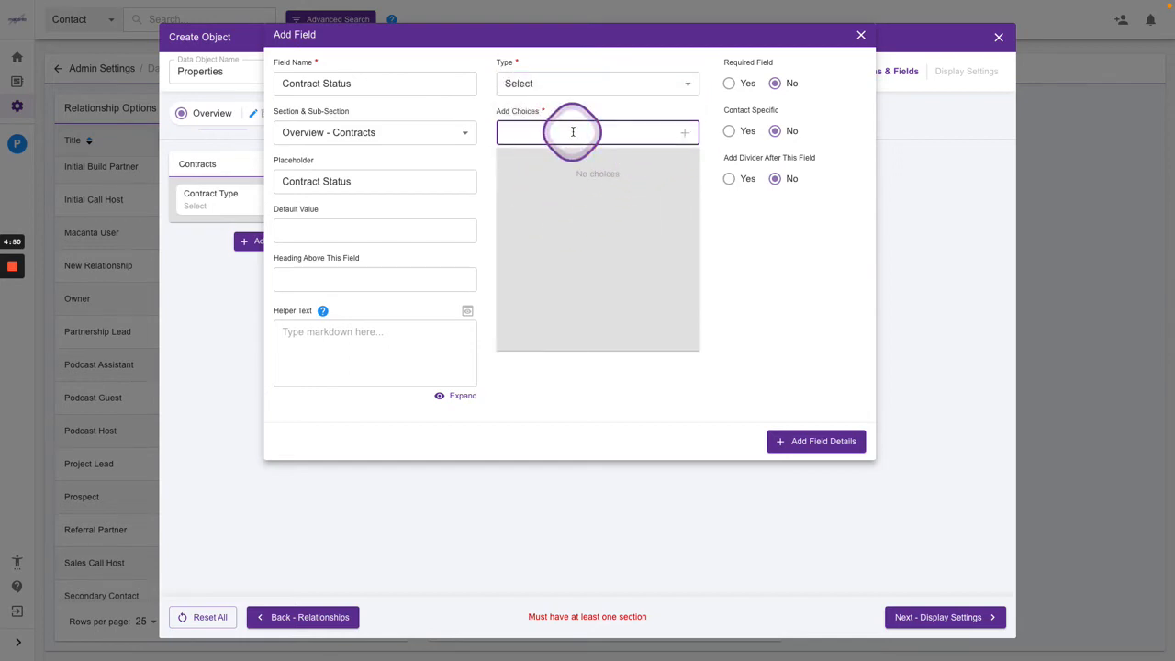
text(Ne)
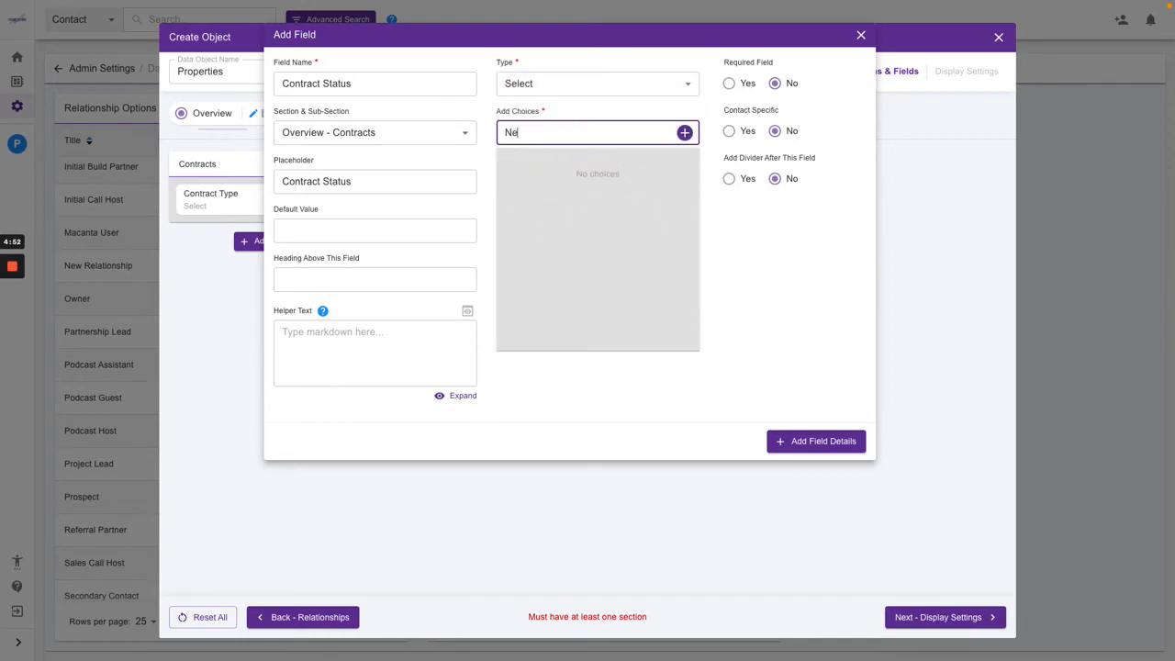
key(BackSpace)
key(BackSpace)
text(S)
click(684, 133)
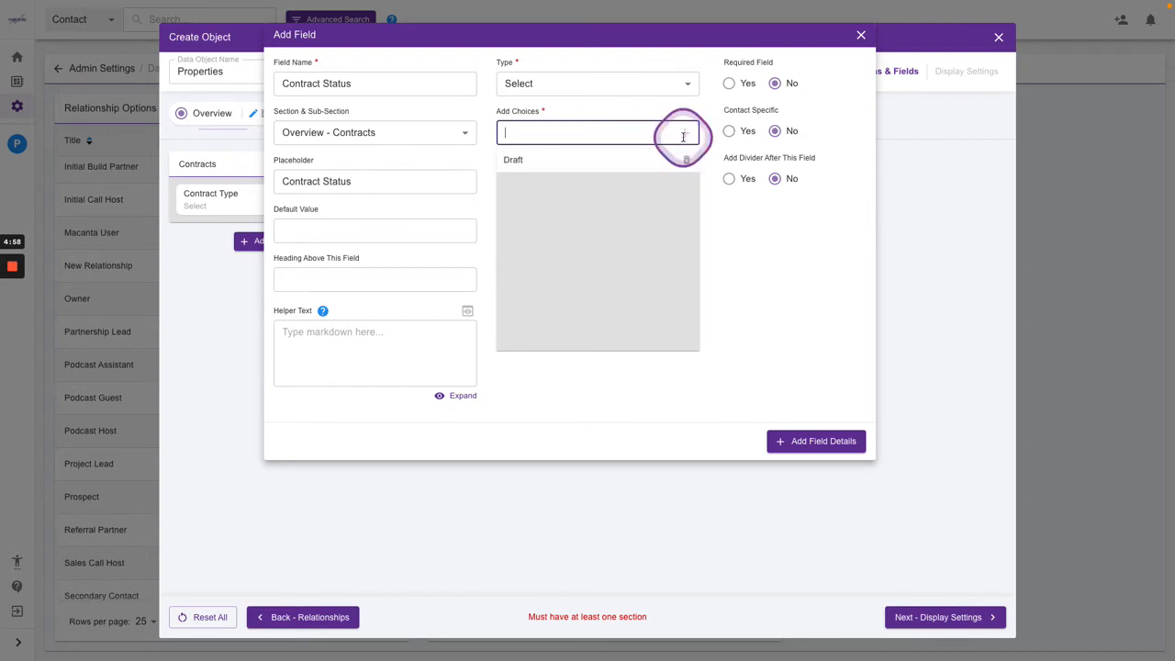
text(Issued)
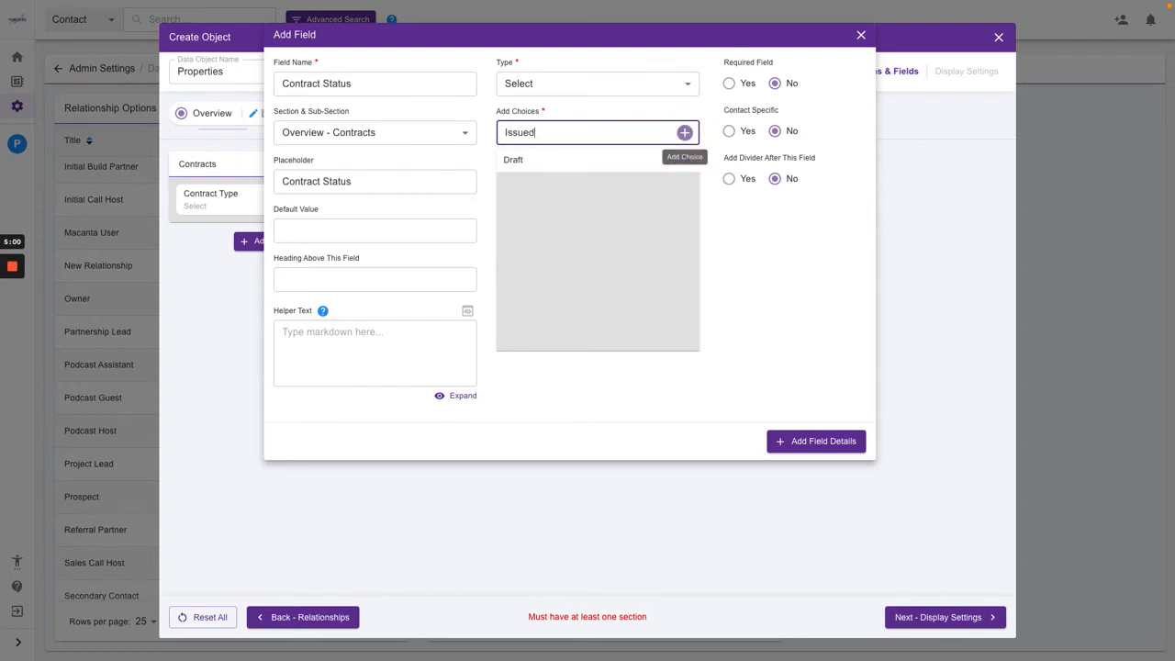
click(684, 134)
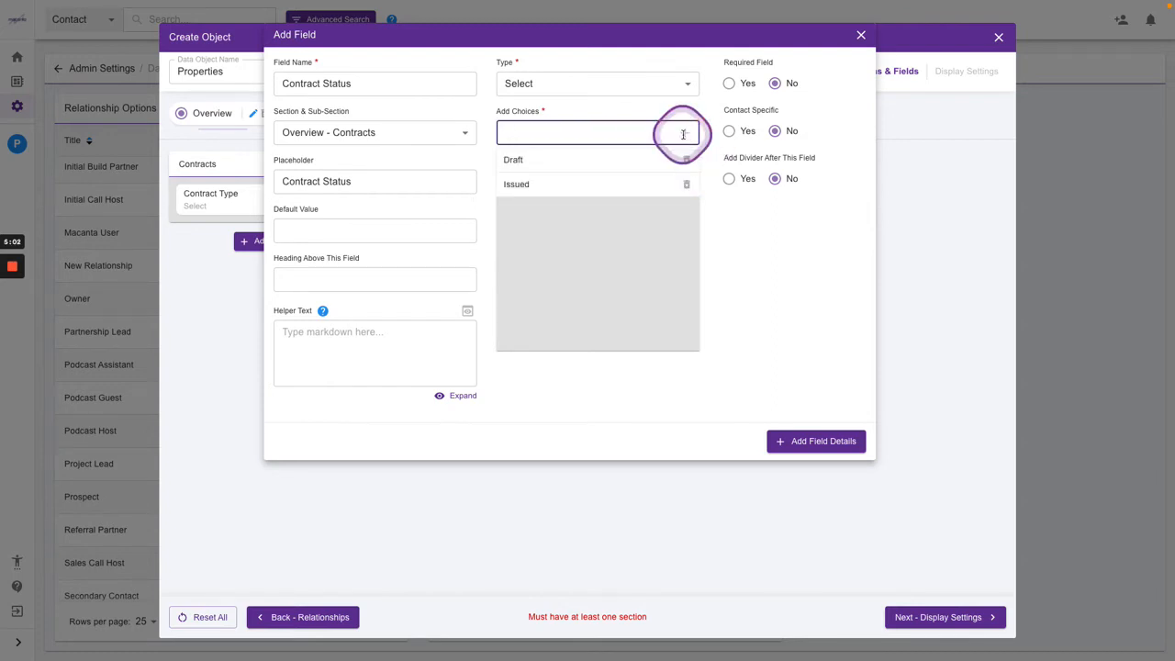
text(Accepted)
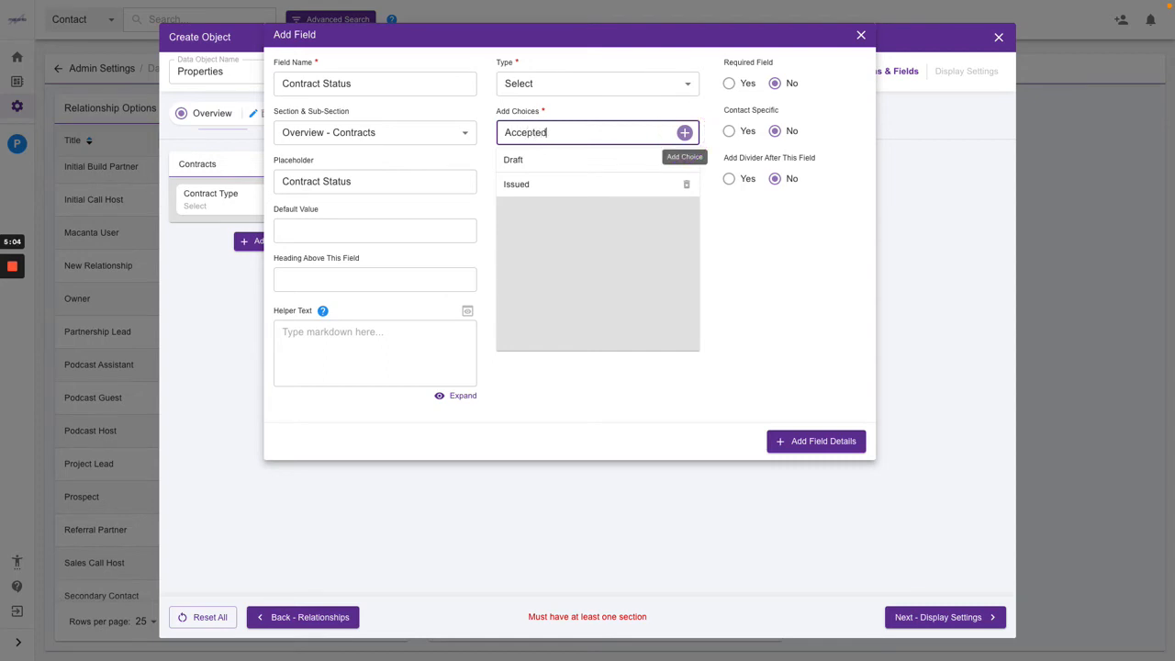
click(685, 136)
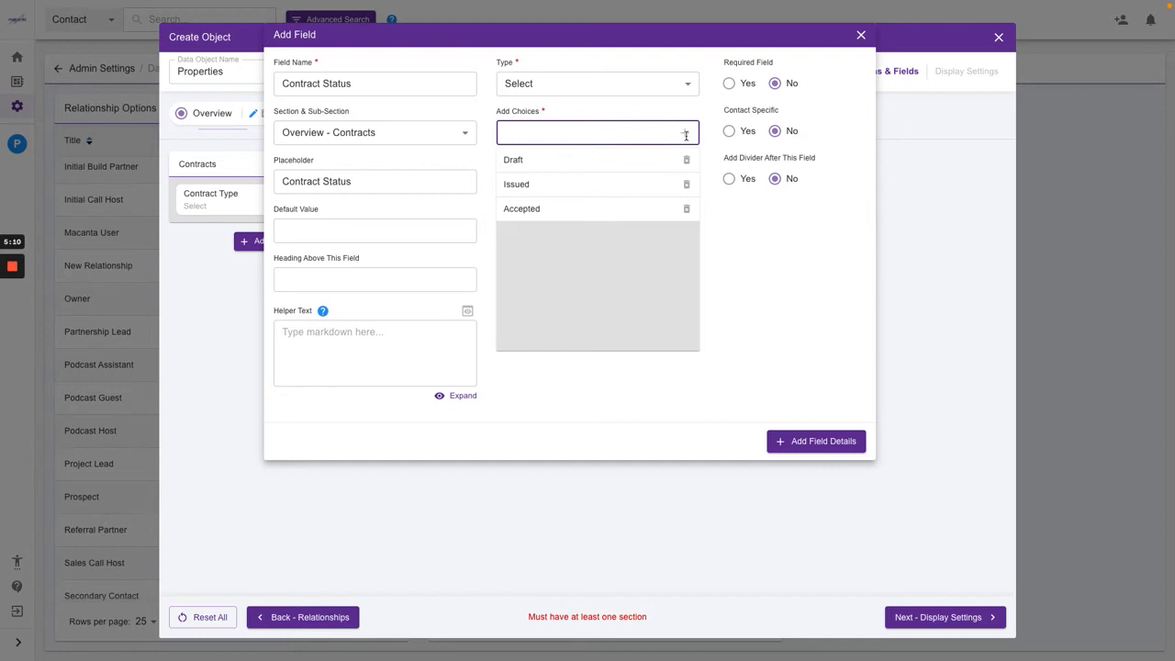
text(Archived)
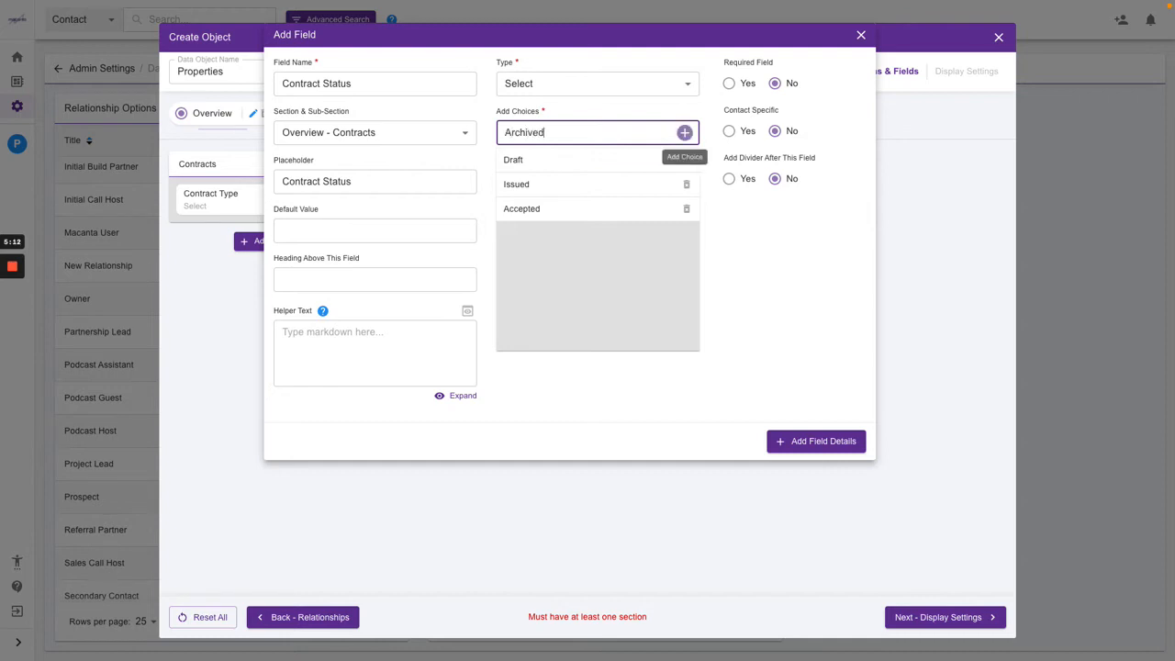
click(686, 135)
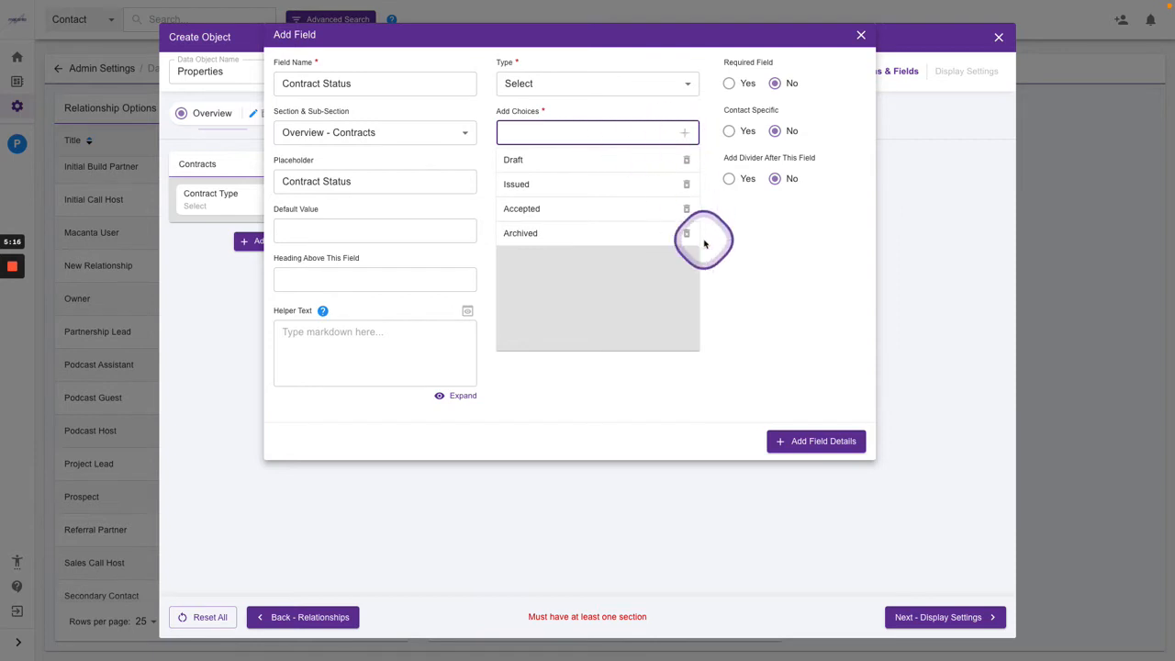
click(808, 444)
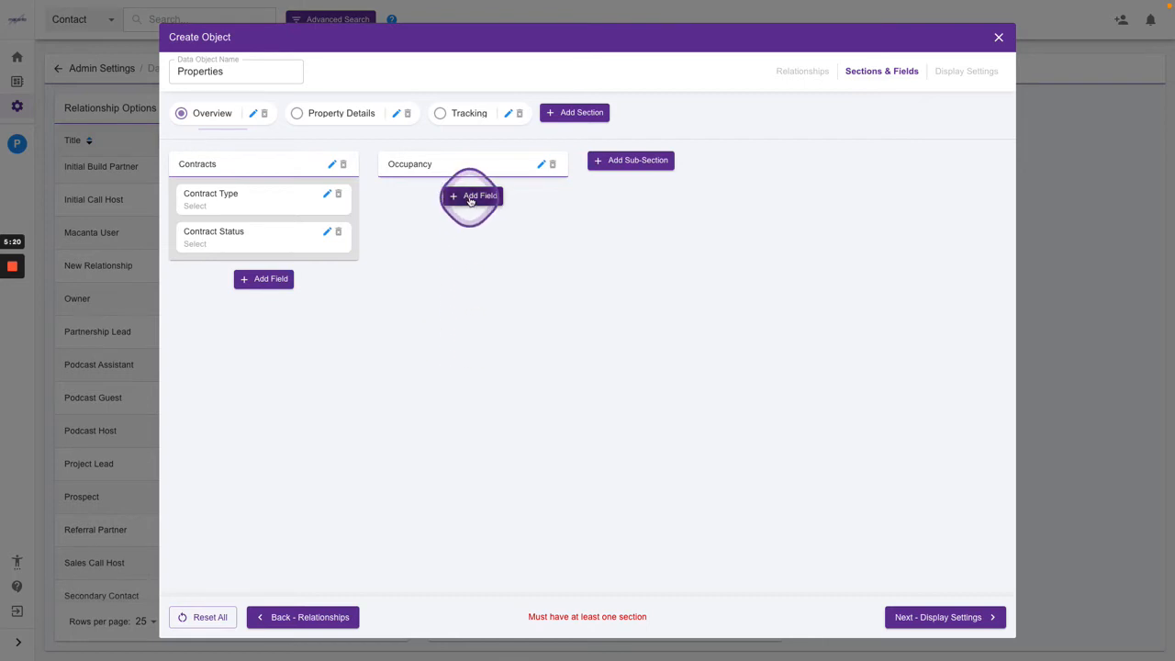
- Start a new field in the Occupancy sub-section with Occupancy Type as both its name and placeholder
click(470, 198)
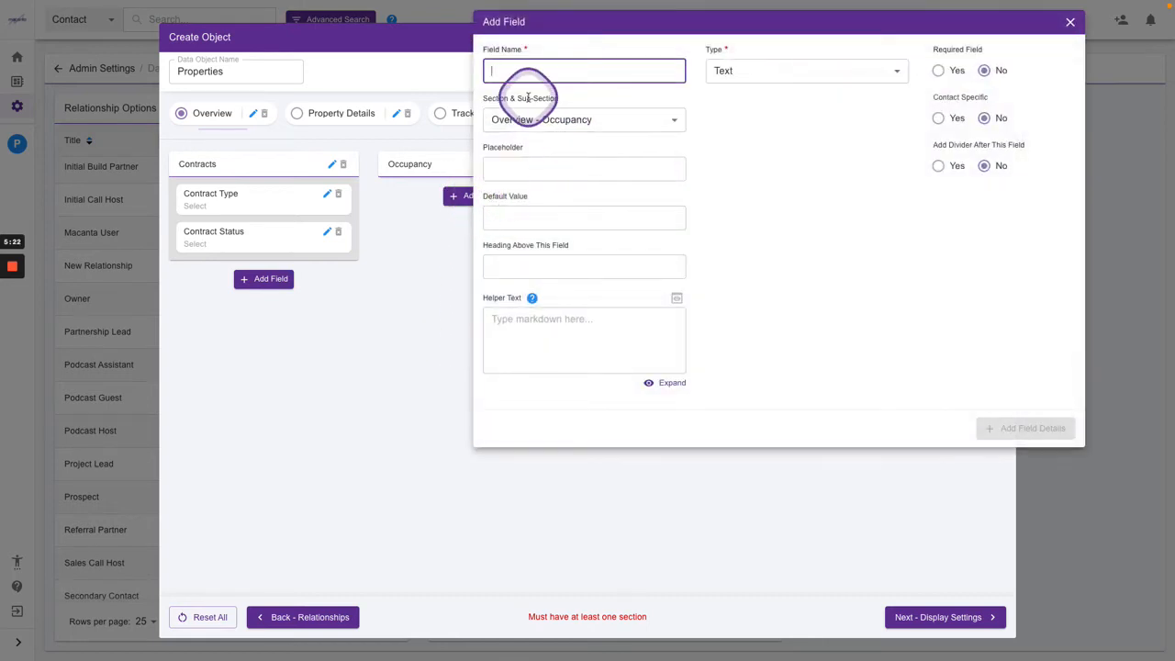
text(A)
key(BackSpace)
text(Occuoanc)
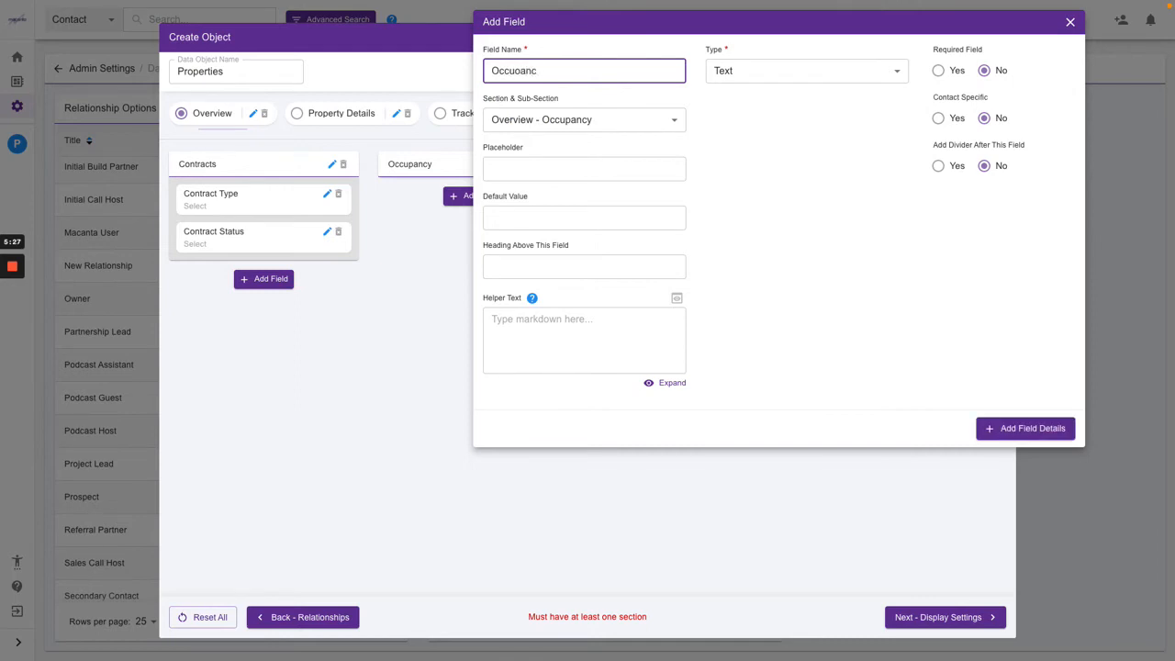
key(BackSpace)
key(BackSpace)
key(BackSpace)
key(BackSpace)
text(pancy Type)
drag(565, 72, 545, 96)
key(ctrl+c)
click(530, 167)
key(ctrl+v)
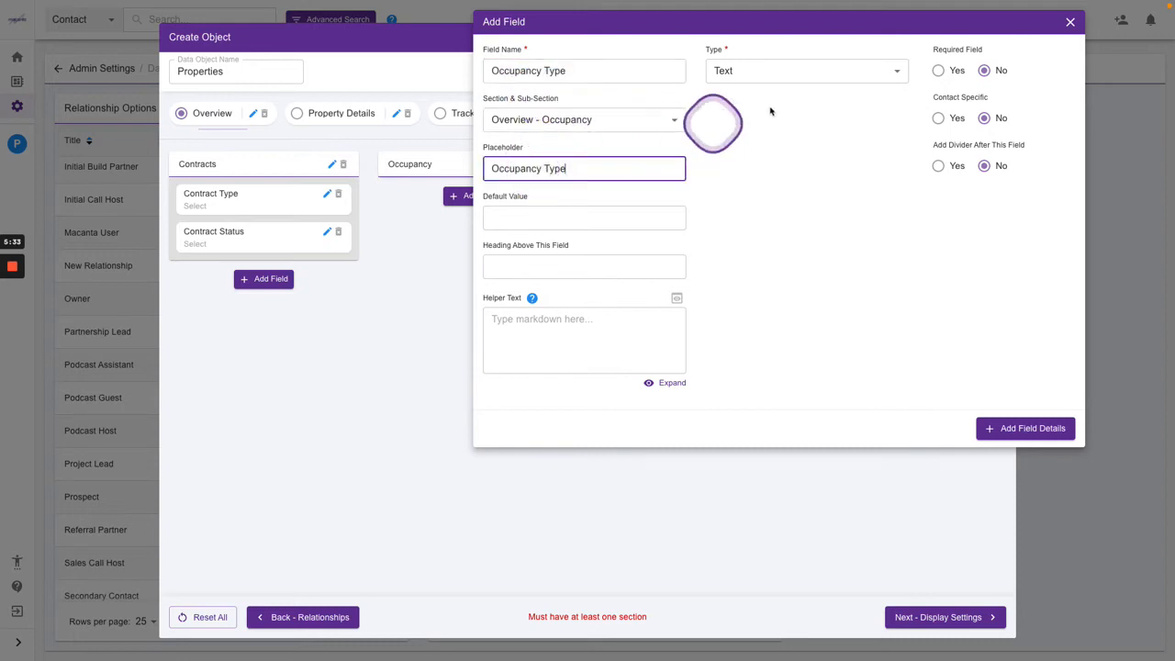
- Make Occupancy Type a Select field with the choices Single Only, HMO and Shared, and add it to the sub-section
click(769, 73)
scroll(785, 194, down, 1)
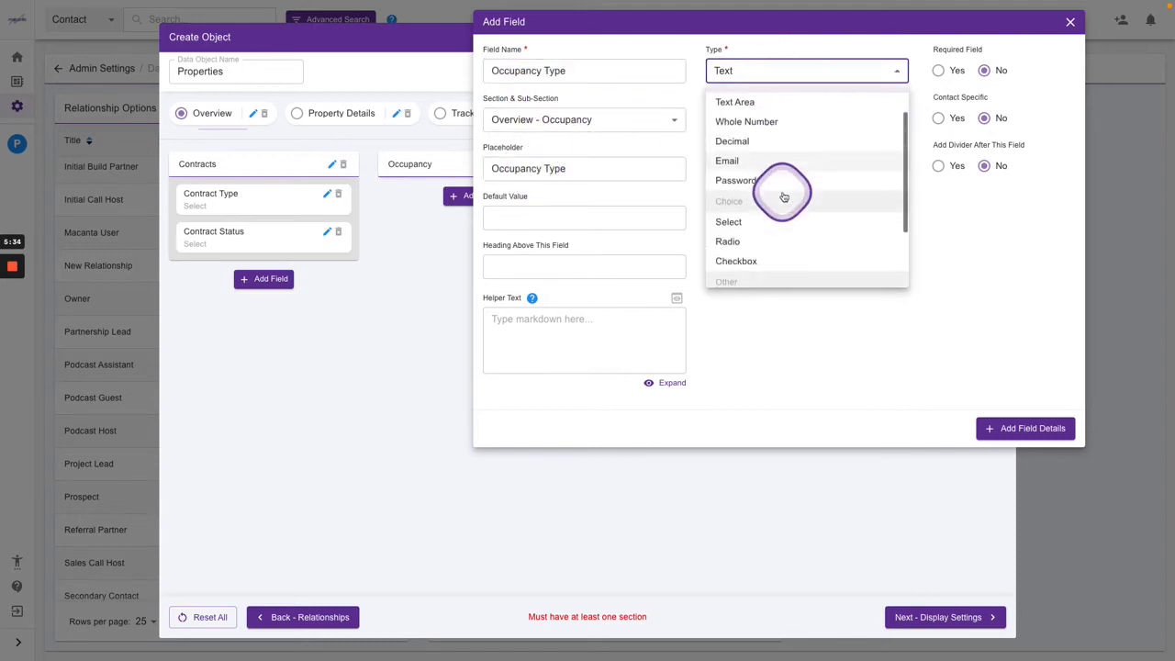
click(737, 215)
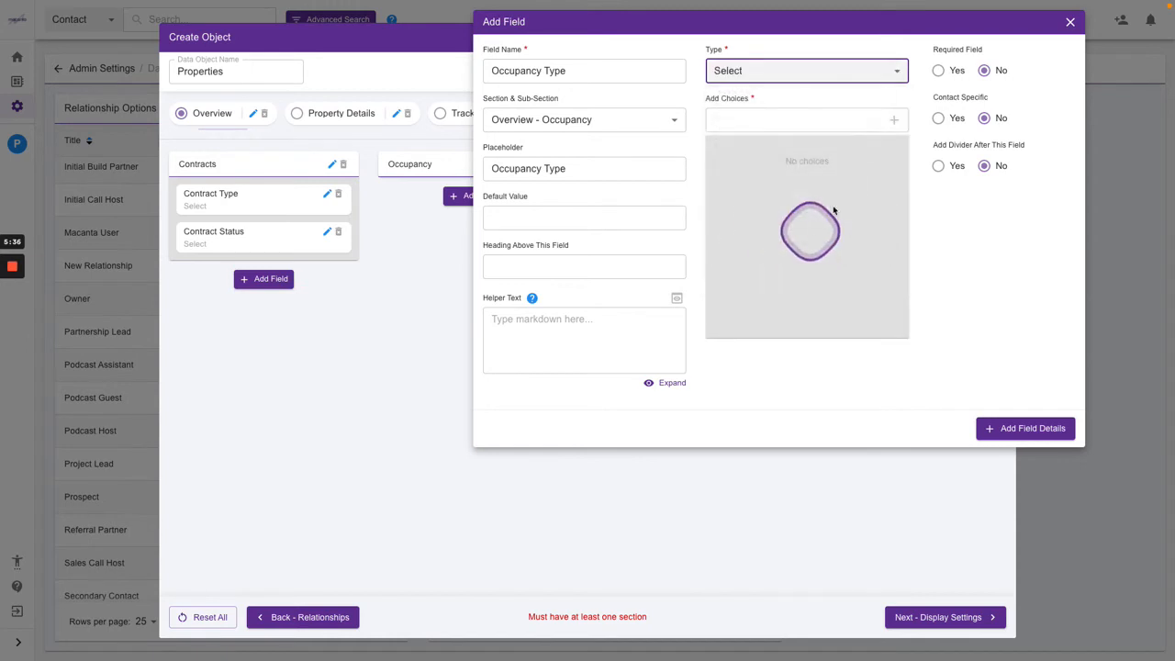
click(749, 121)
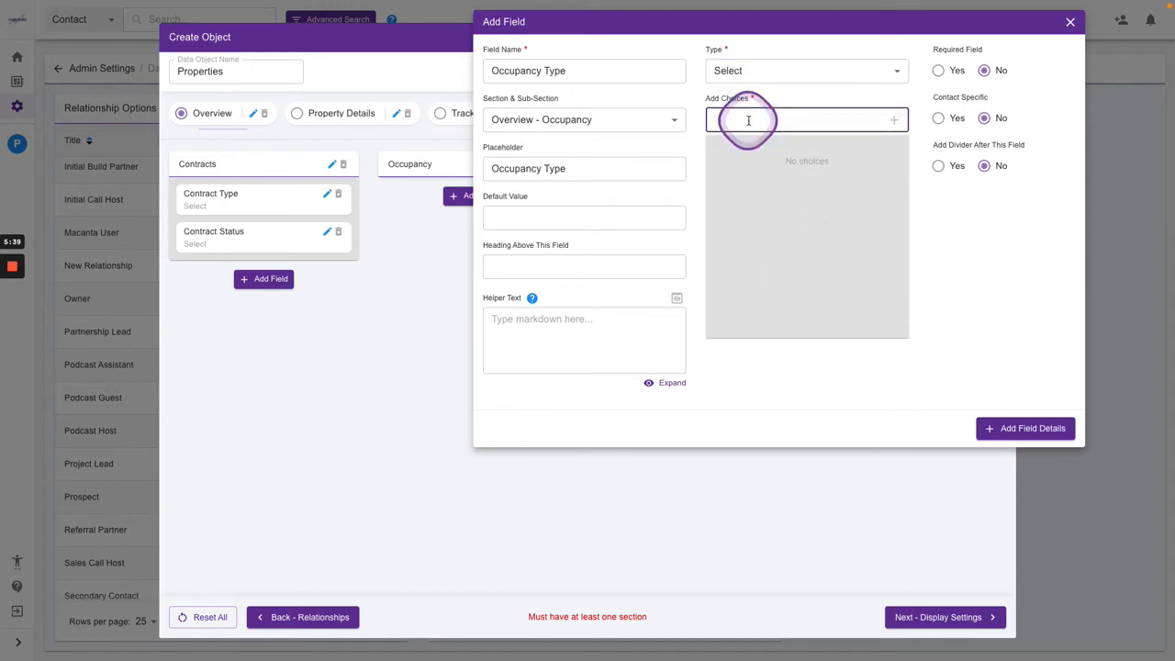
text(Single Only)
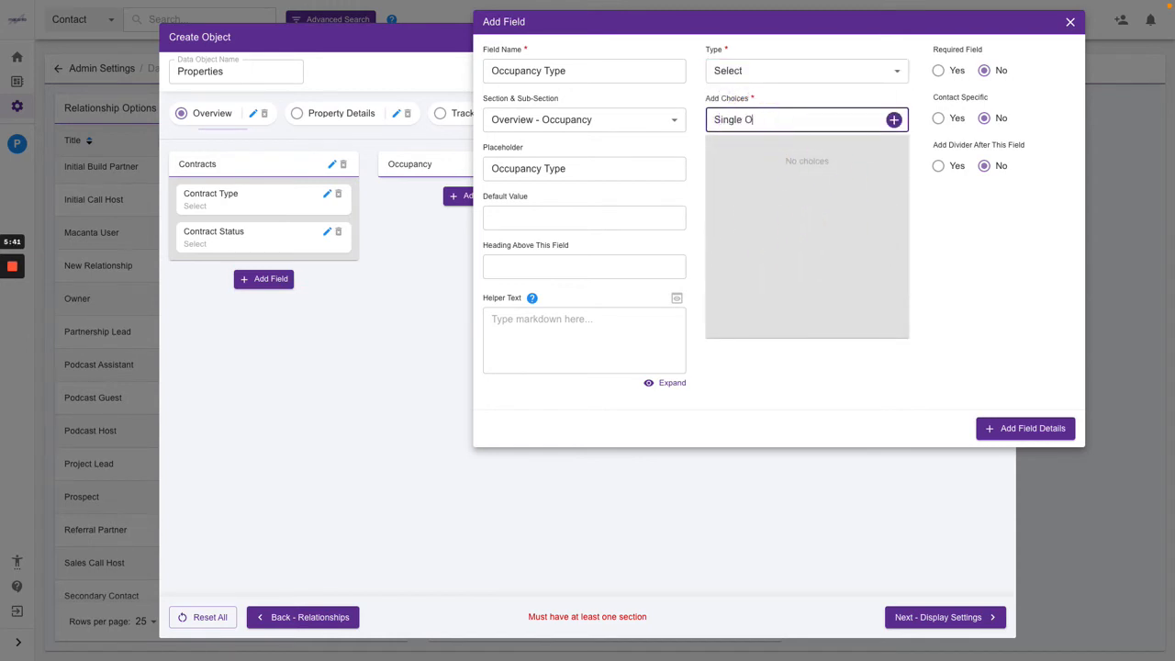
click(893, 119)
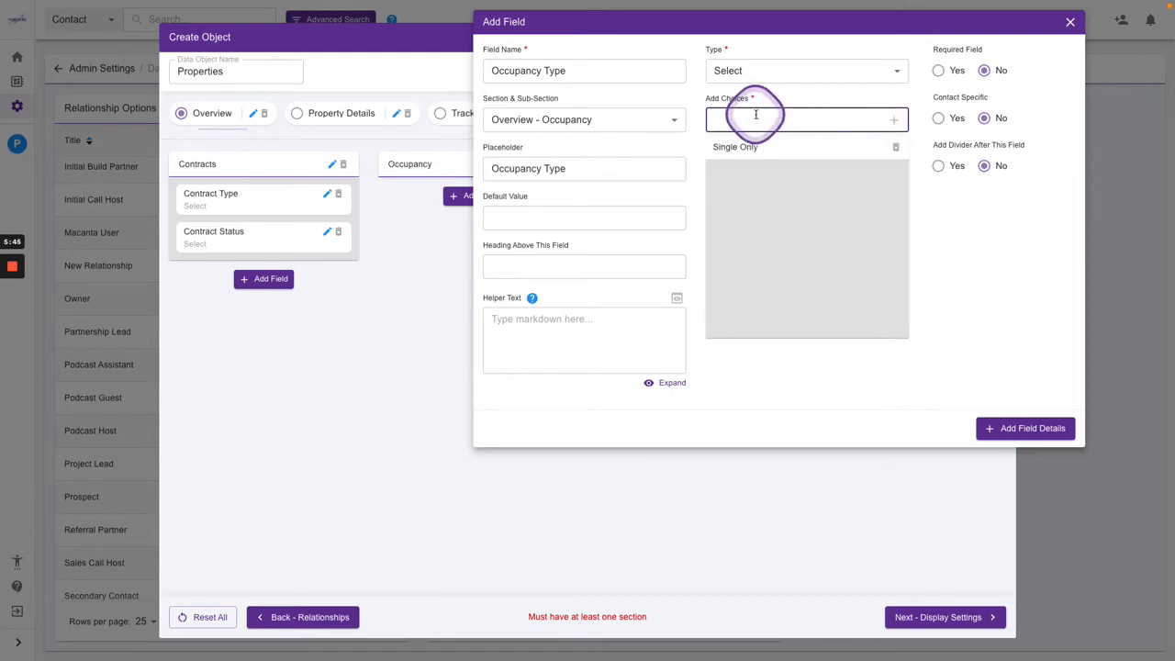
text(HMO)
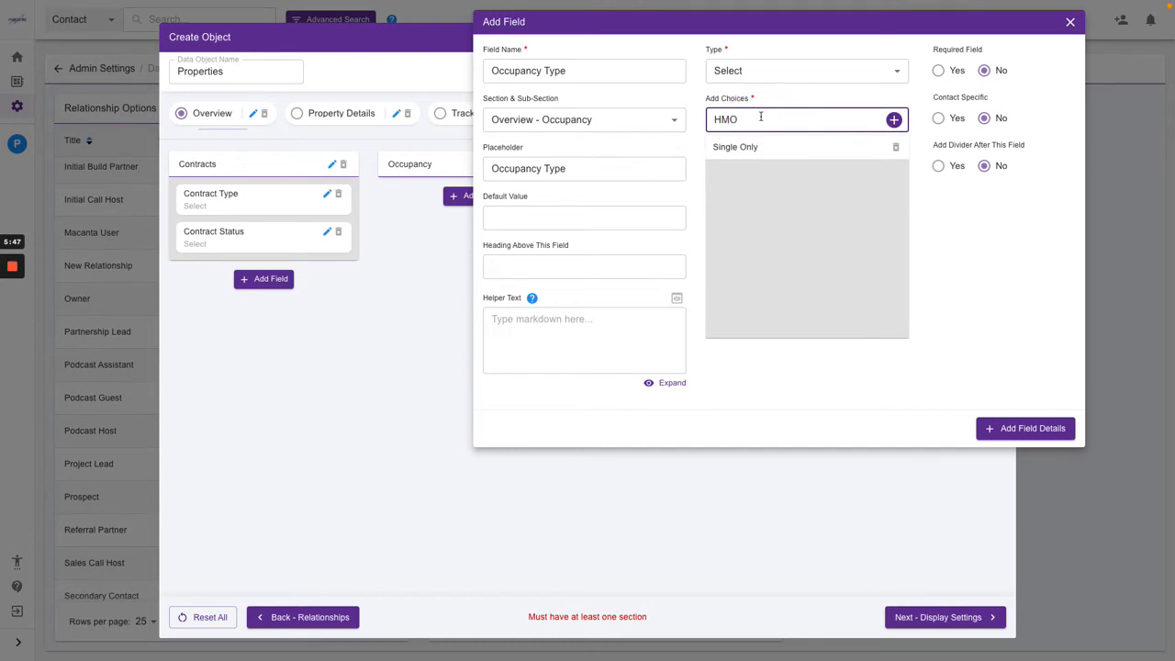
click(893, 120)
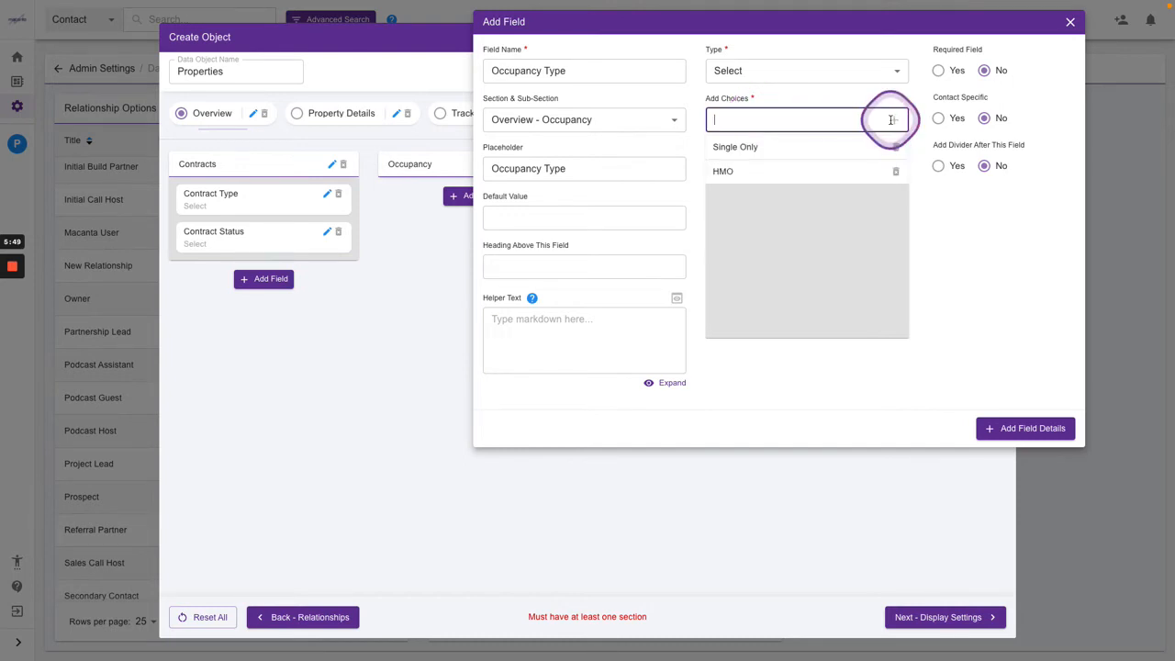
text(Shared)
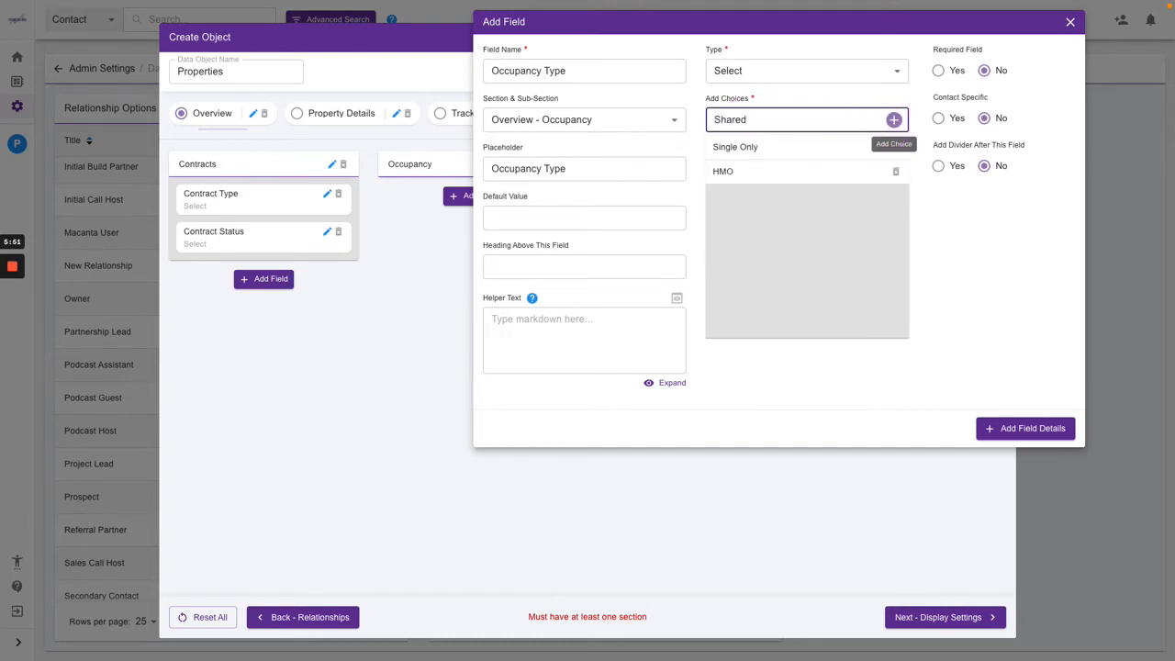
click(895, 121)
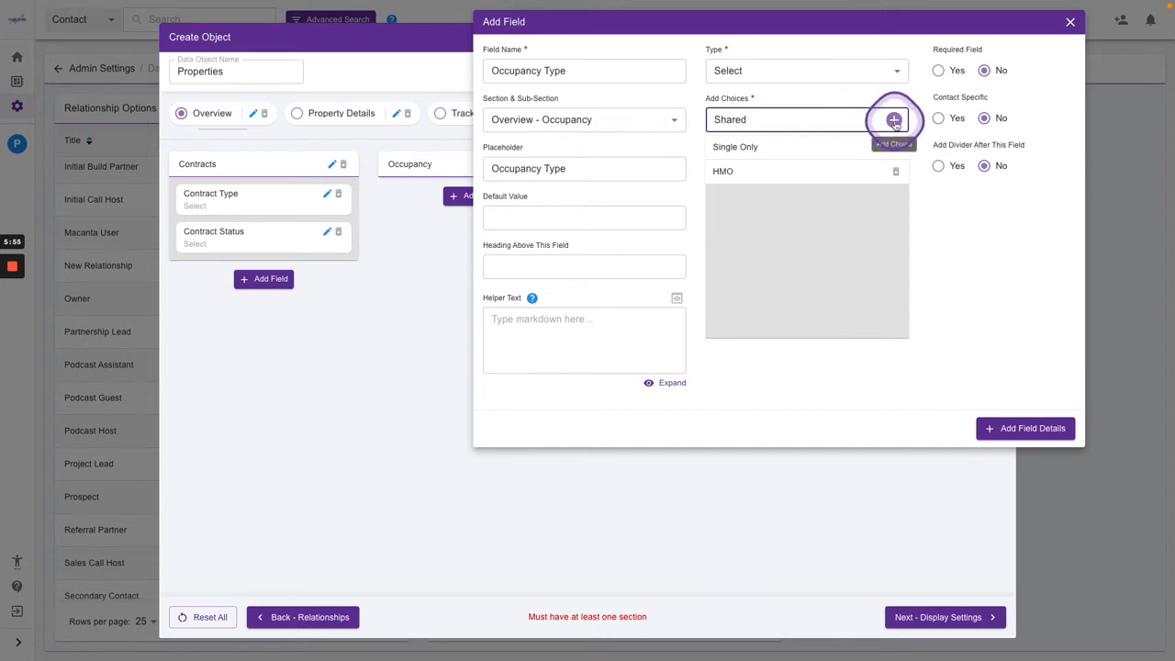
click(941, 283)
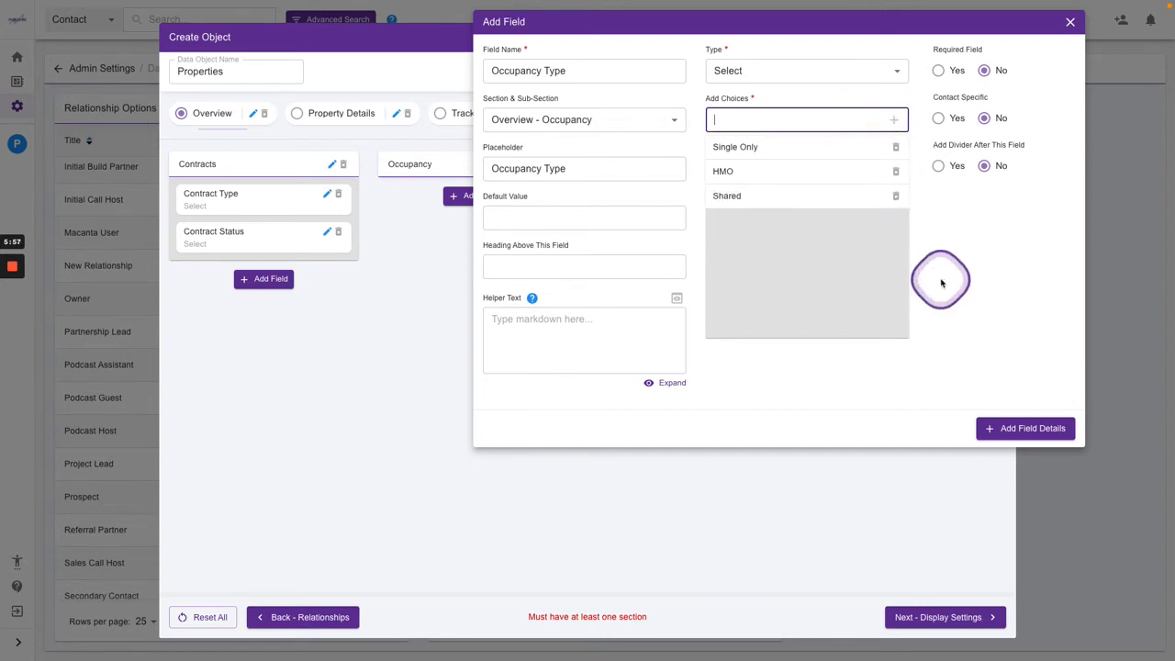
click(1014, 429)
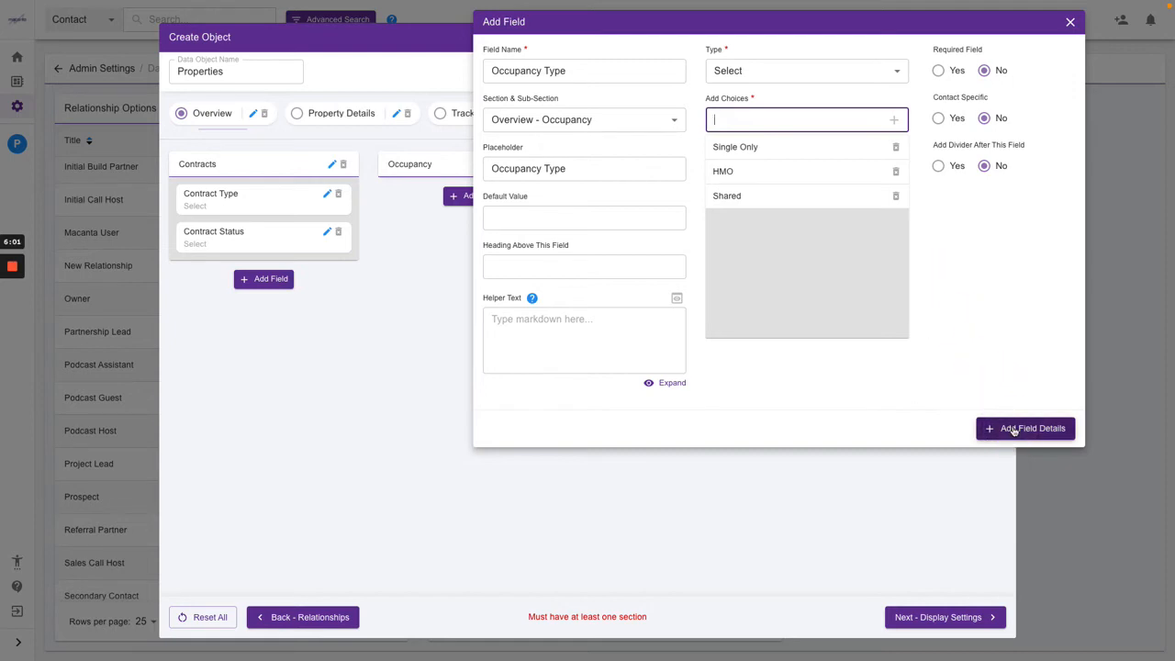
click(1013, 429)
- Start another Occupancy field of type Select, with Occupancy Status as both its name and placeholder
click(473, 244)
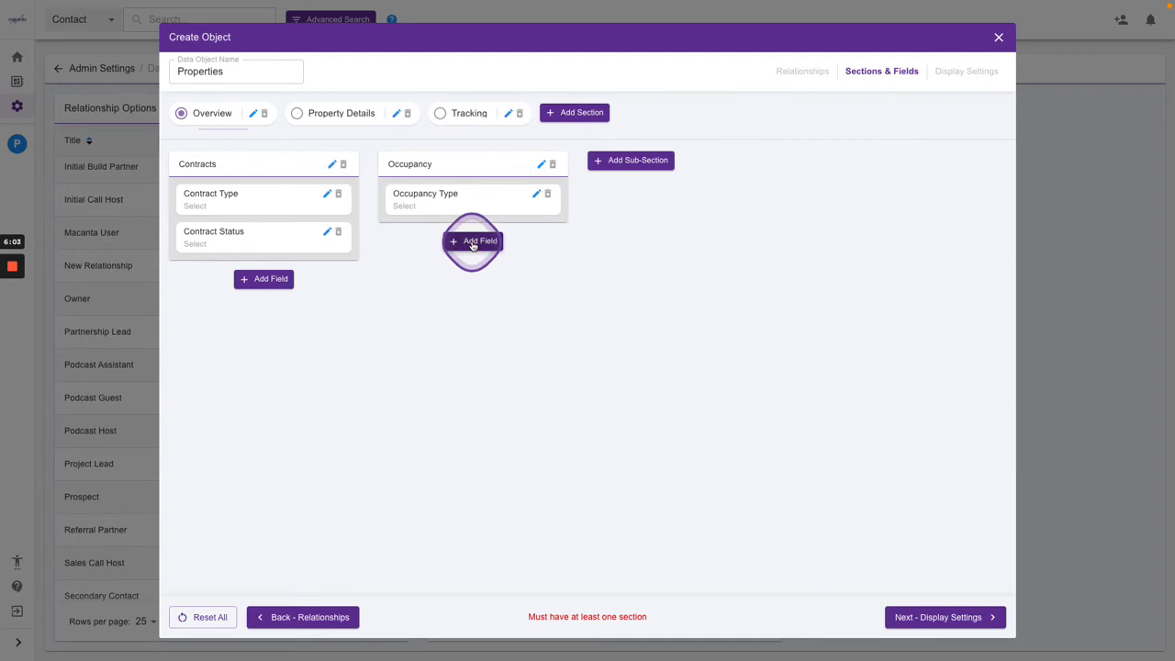
click(560, 90)
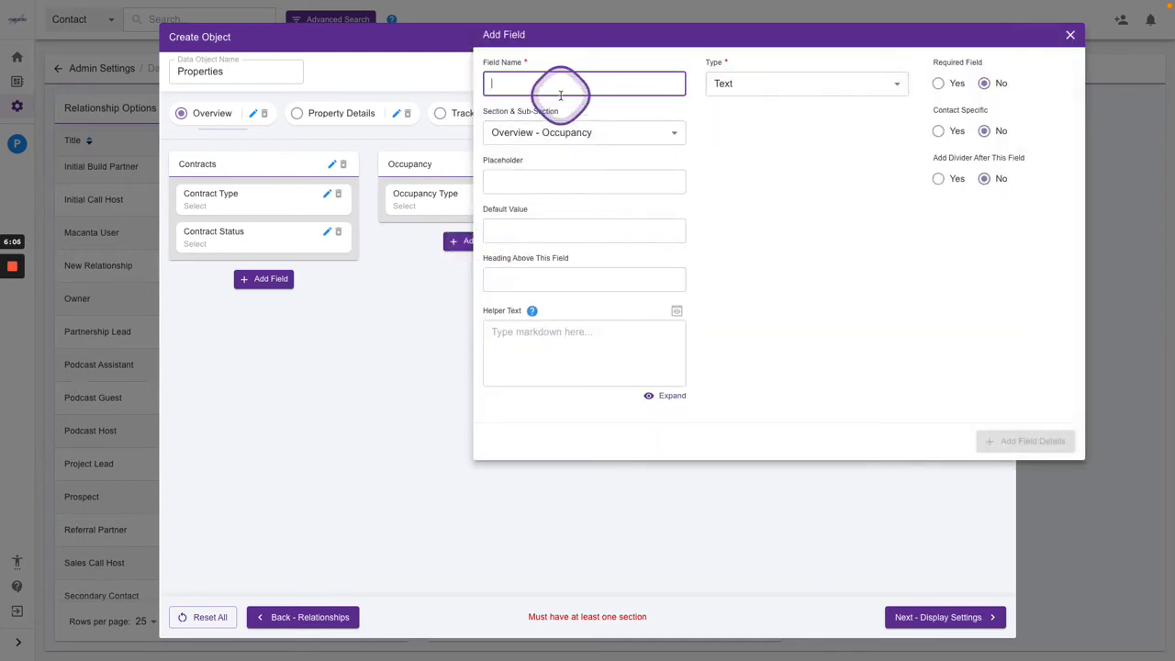
text(Occup)
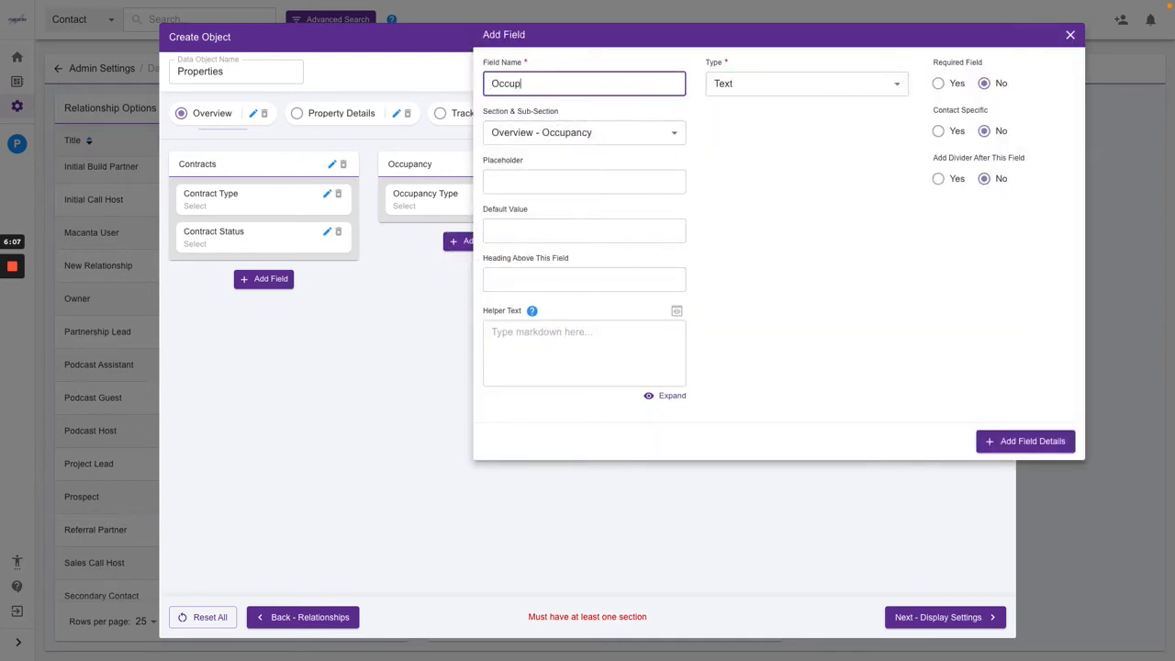
text(ancy Status)
key(ctrl+a)
key(ctrl+c)
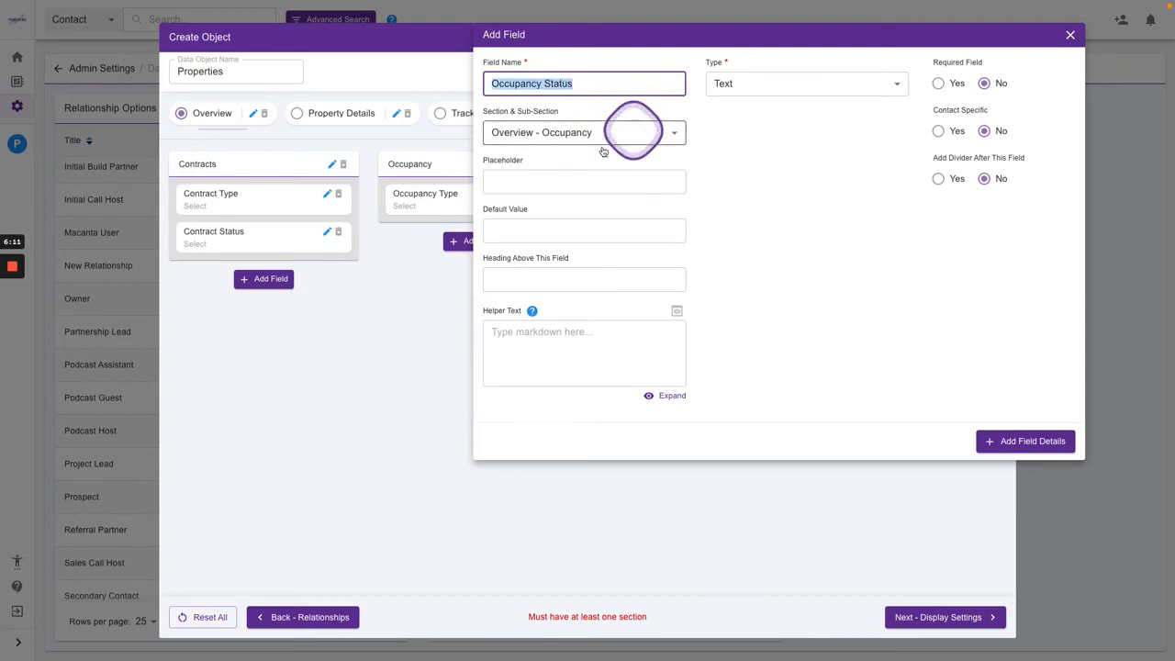
click(532, 182)
key(ctrl+v)
click(793, 84)
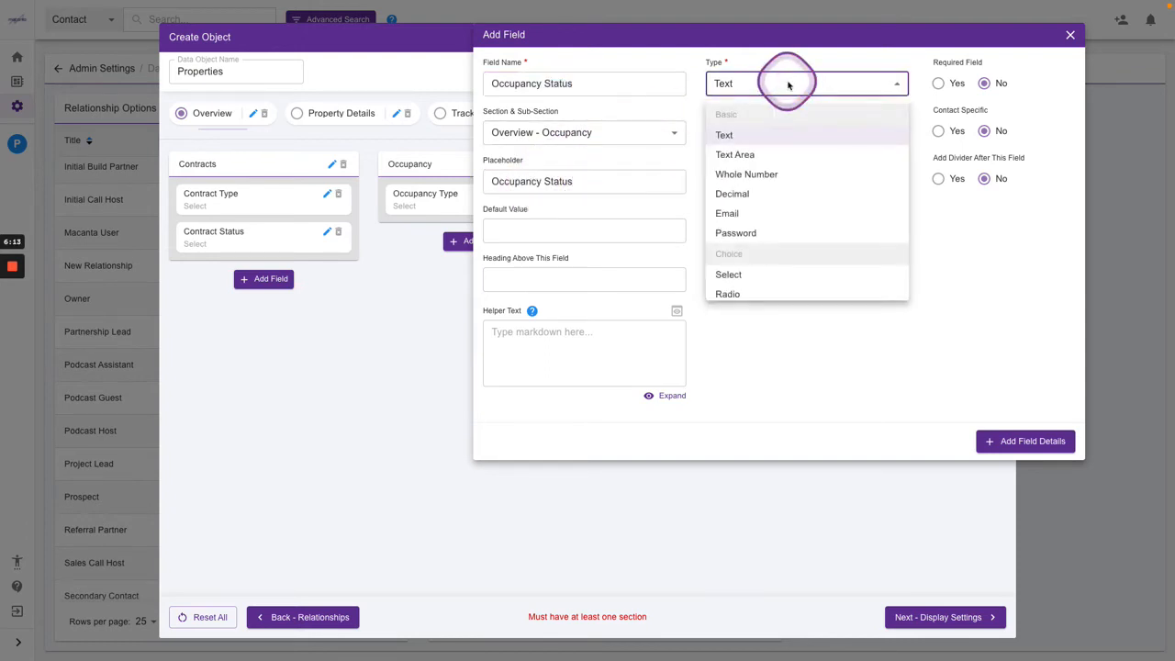
click(752, 275)
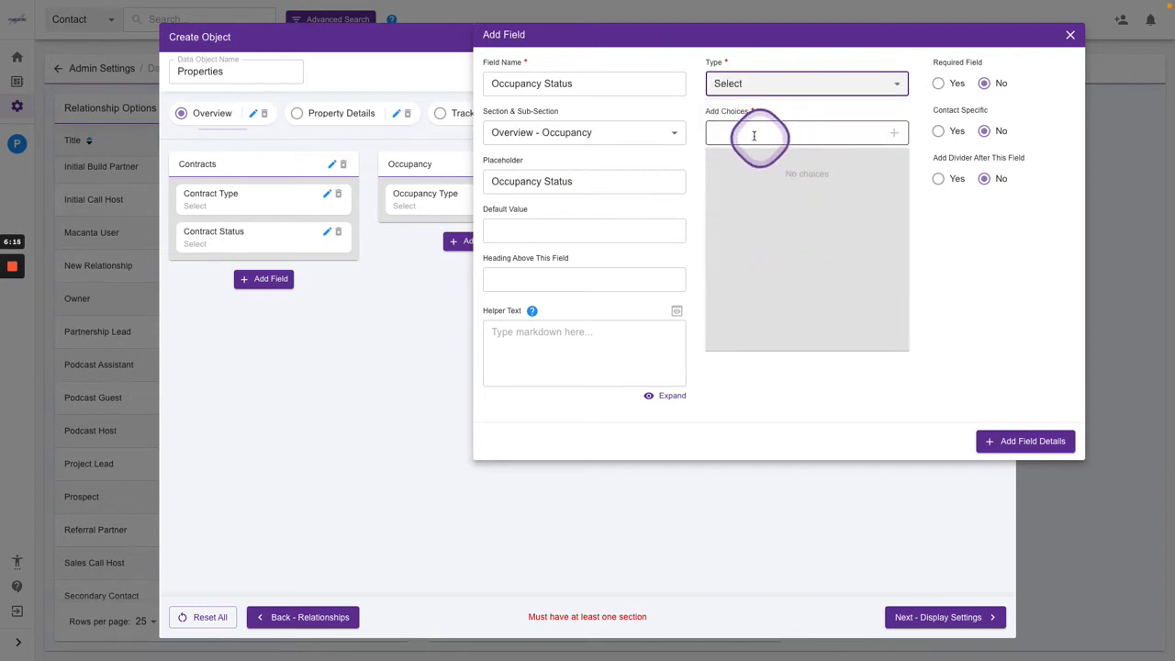
- Give Occupancy Status the choices On The Market, Subject To Contract, Occupied and Vacant, and add the field to the Occupancy sub-section
click(749, 133)
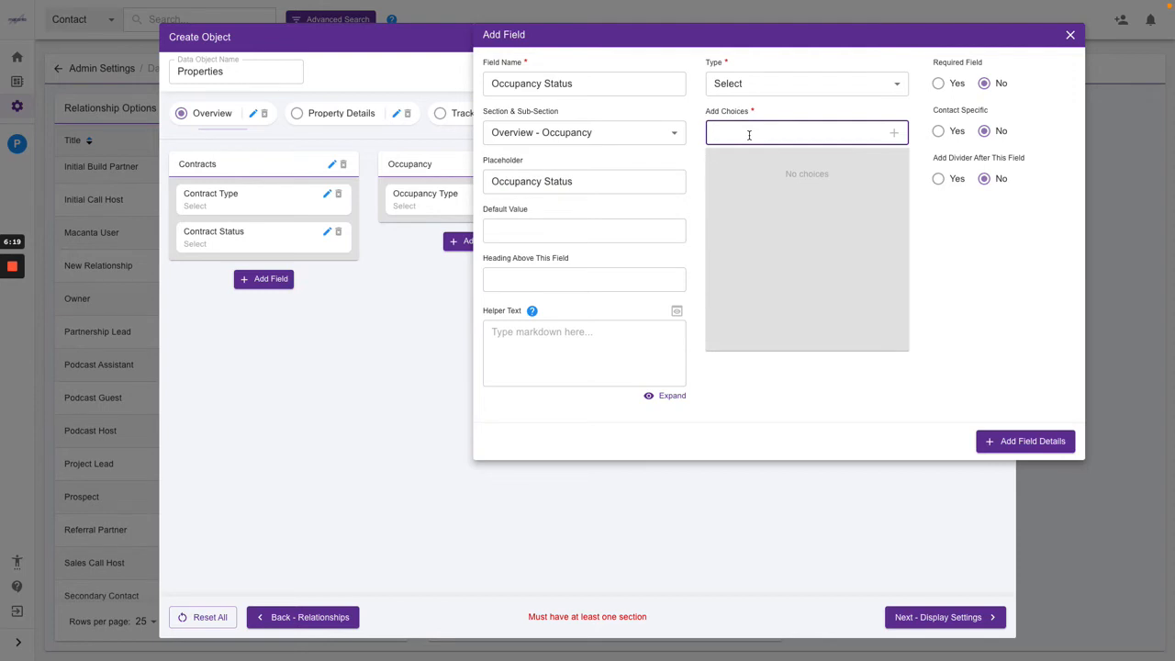
text(On The Market)
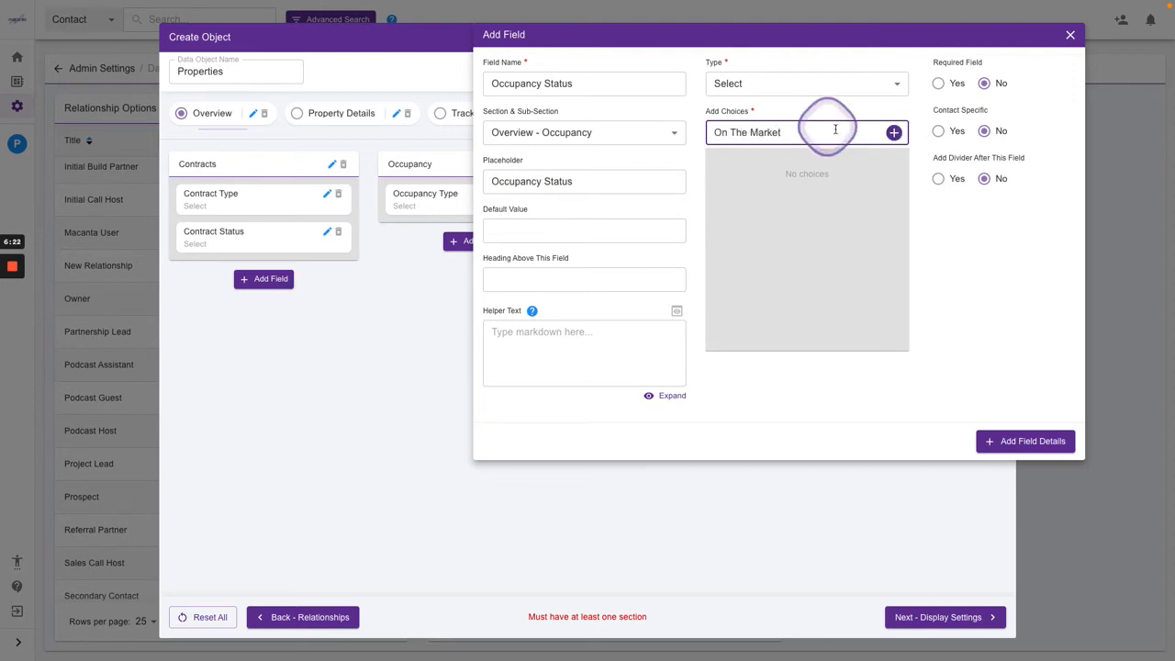
click(893, 133)
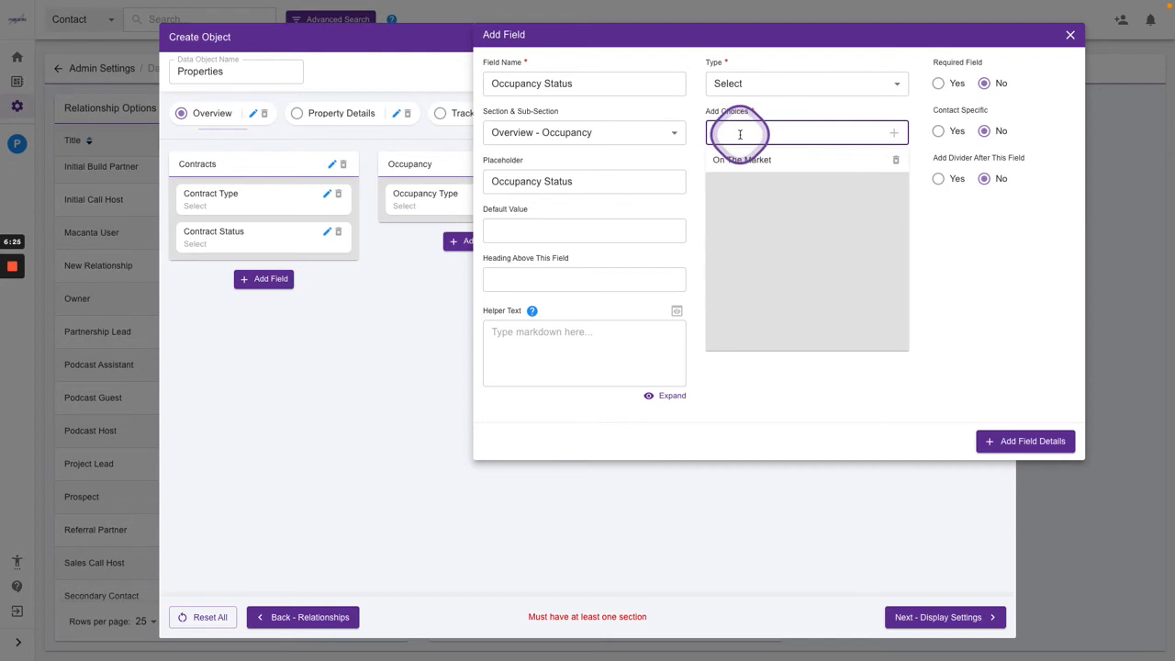
text(S)
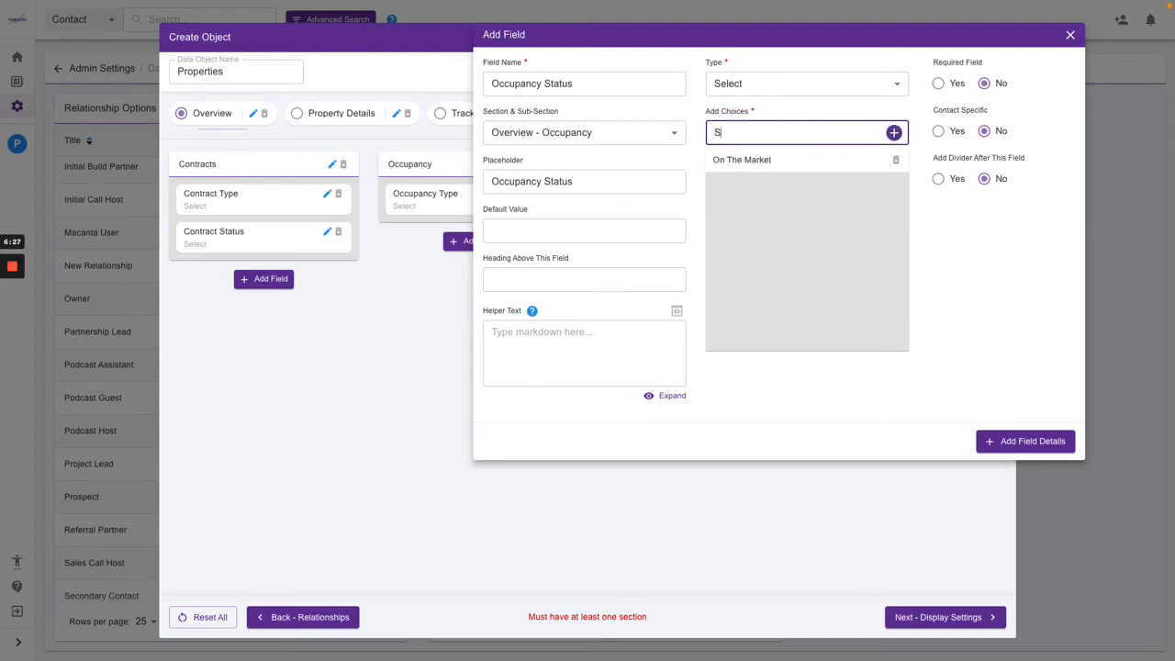
text(ubject To Contract)
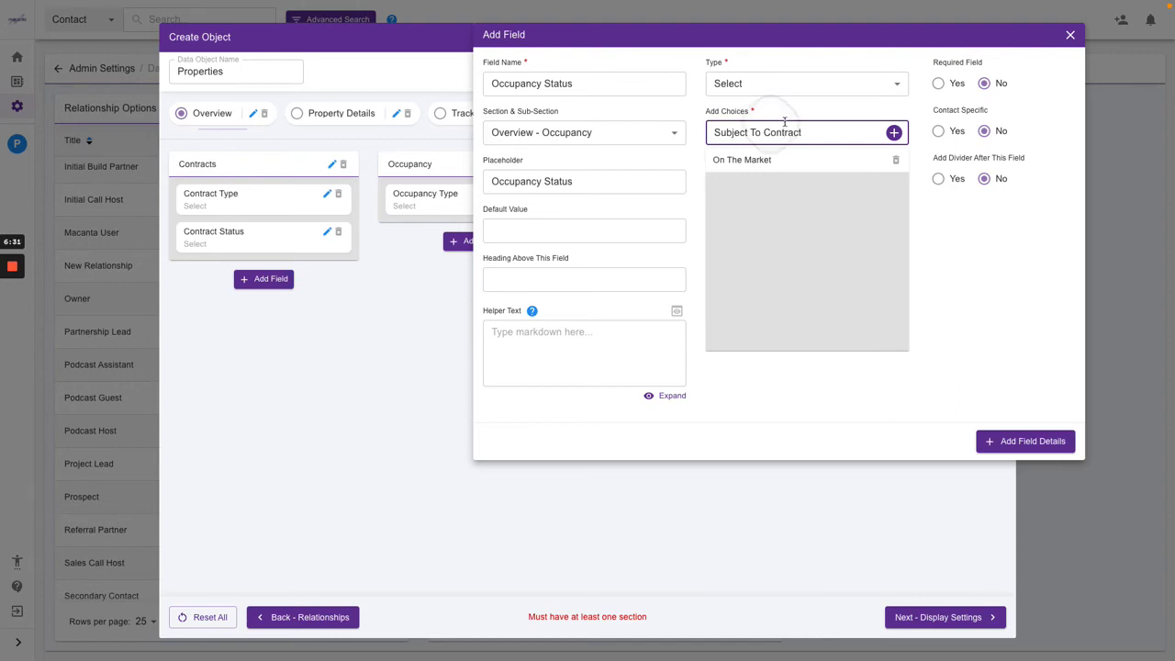
click(894, 132)
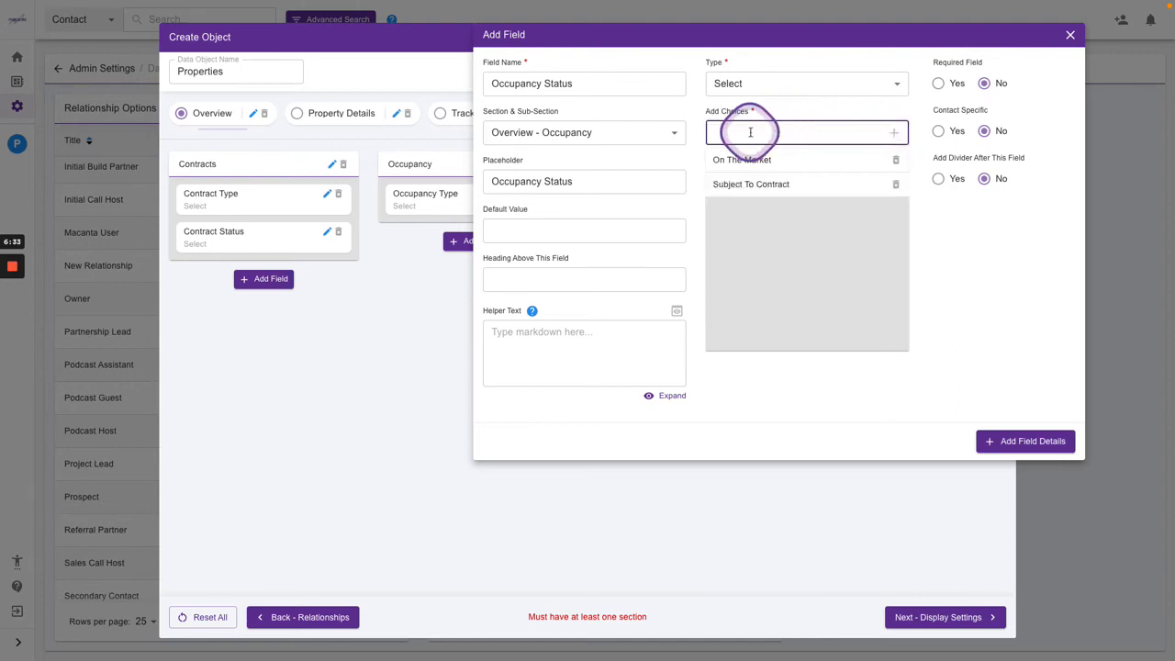
text(Occupied)
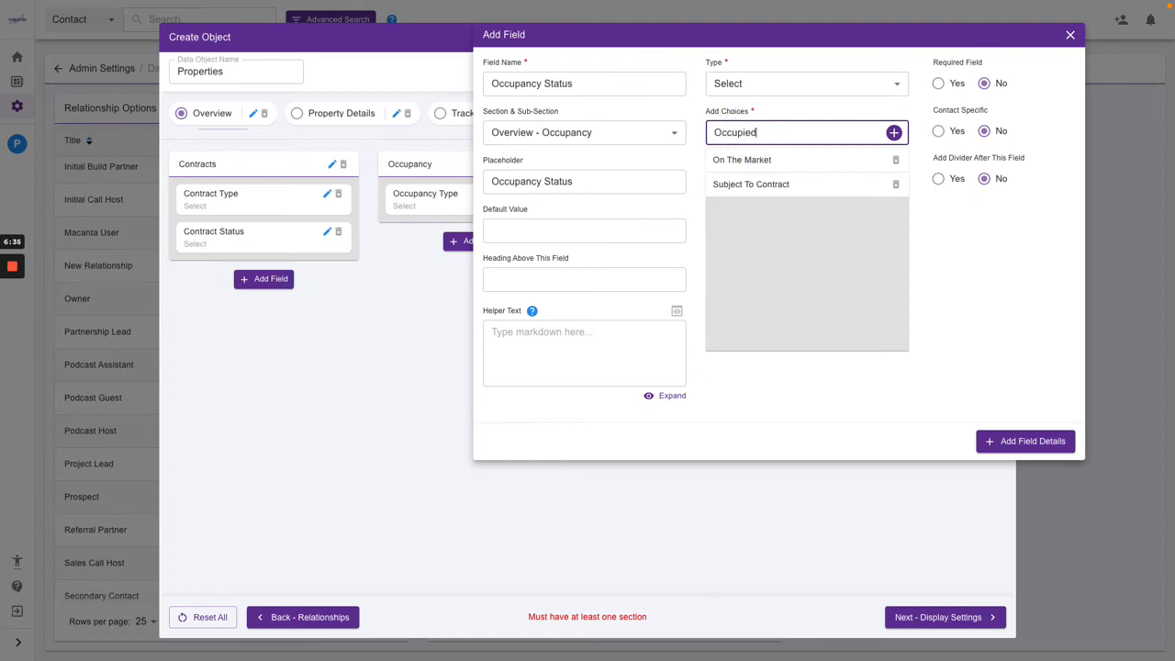
click(893, 132)
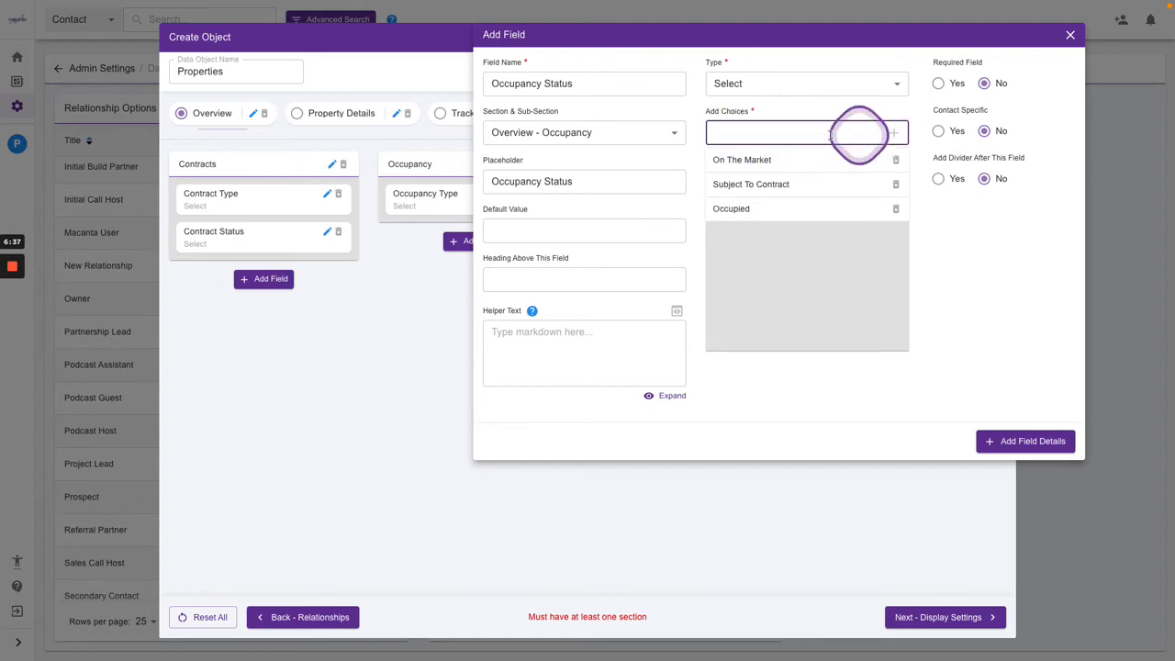
text(Vacan)
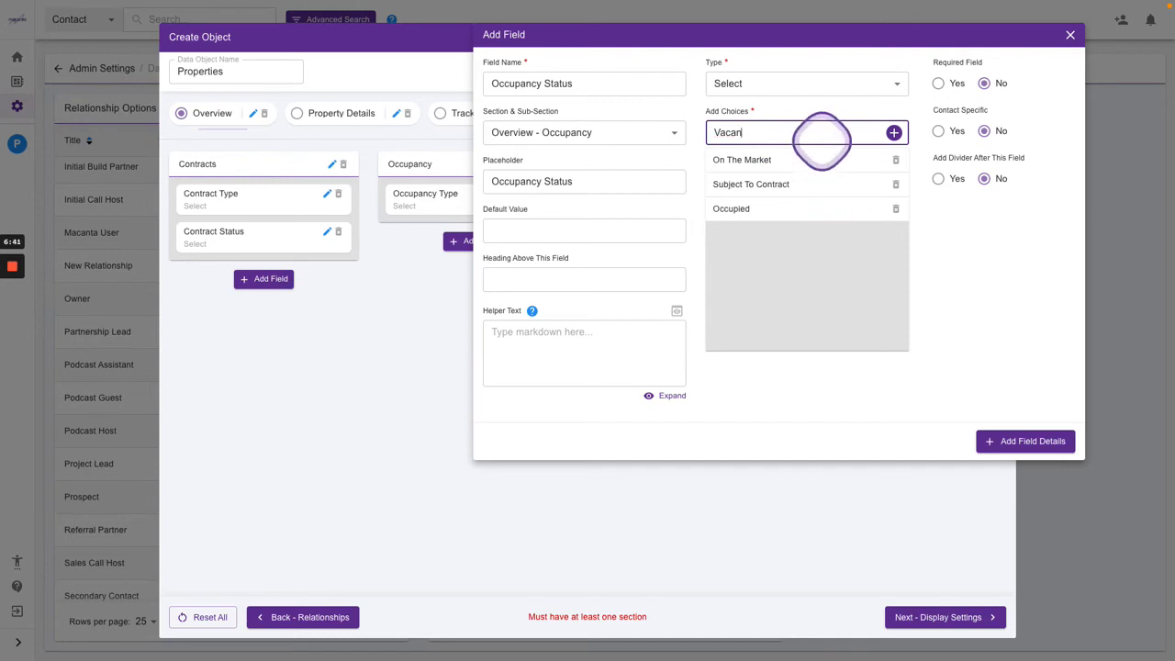
text(t)
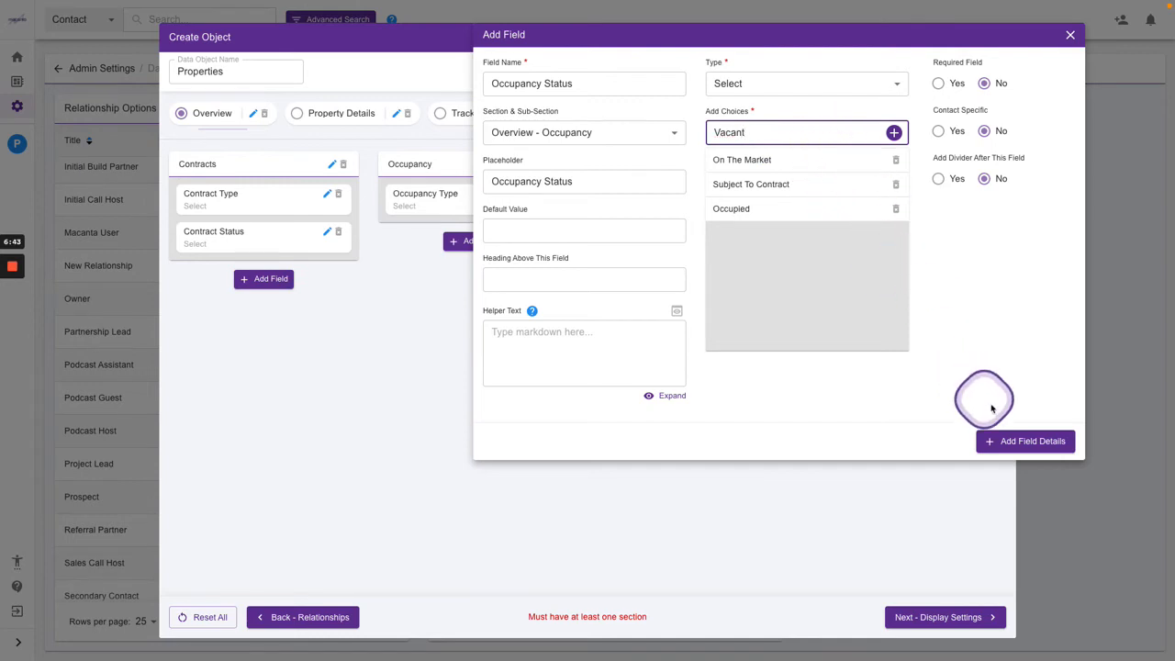
click(893, 132)
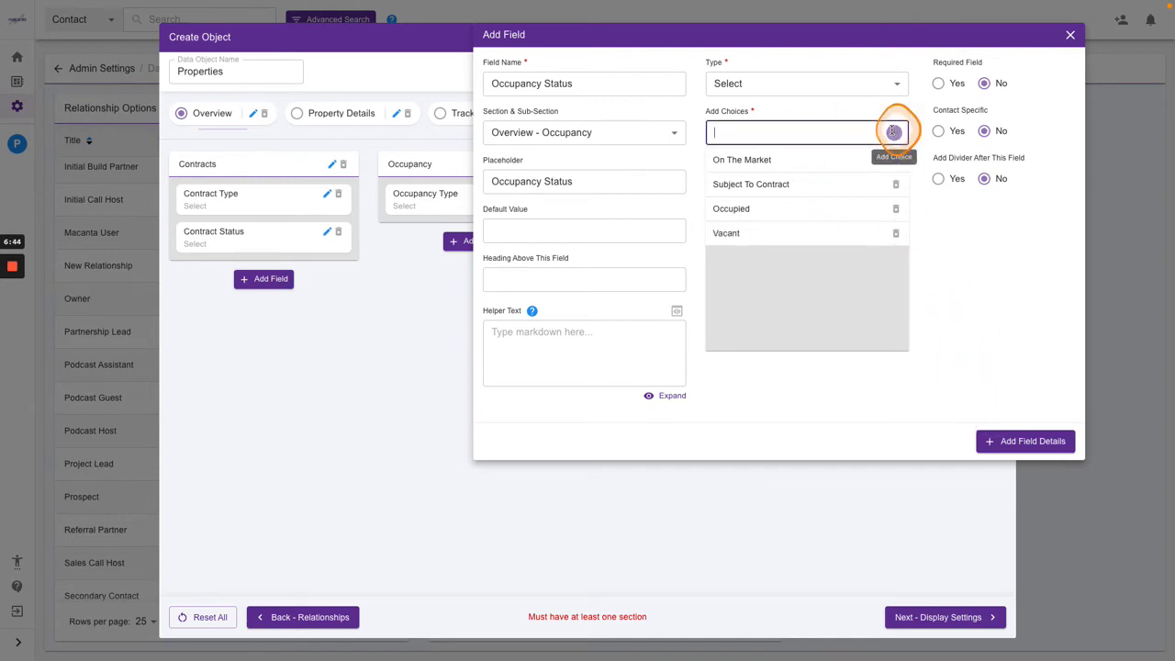
click(1015, 445)
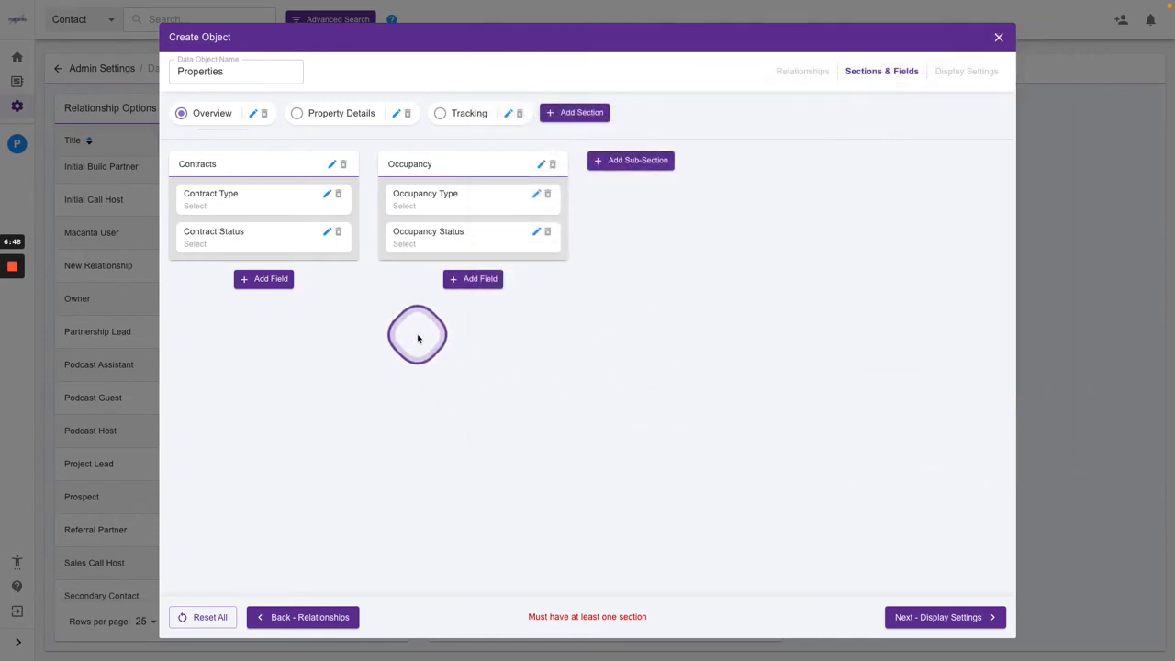
- Add the sub-sections Interior, in 1st position, and Exterior, in 2nd position, to the Property Details section
click(342, 116)
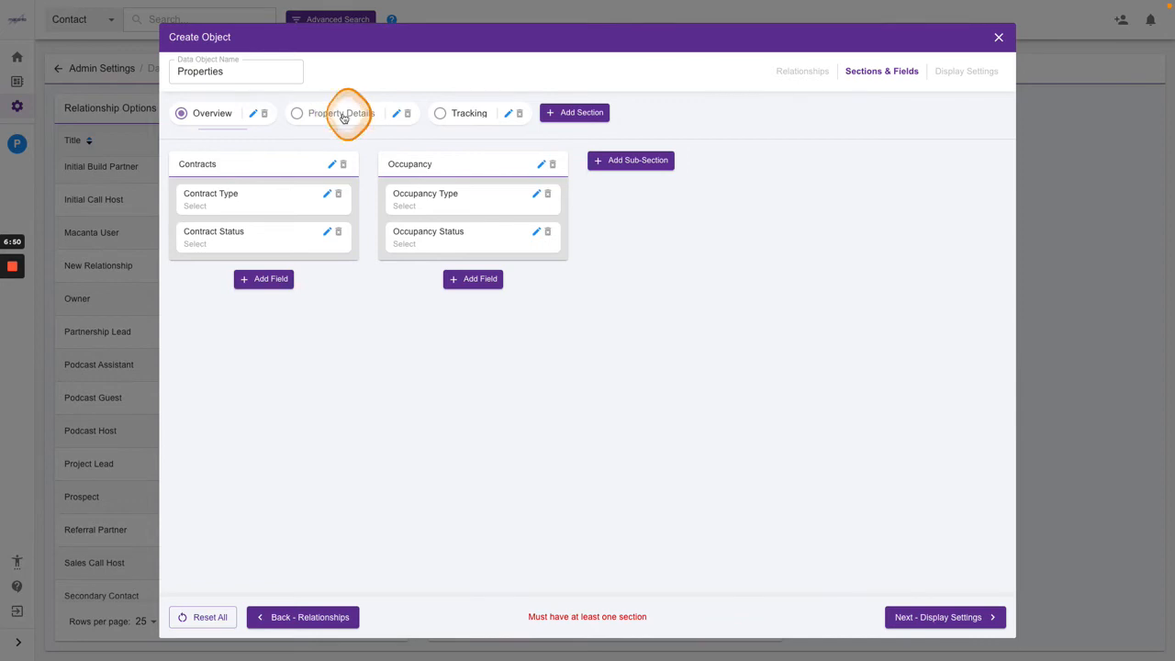
click(220, 162)
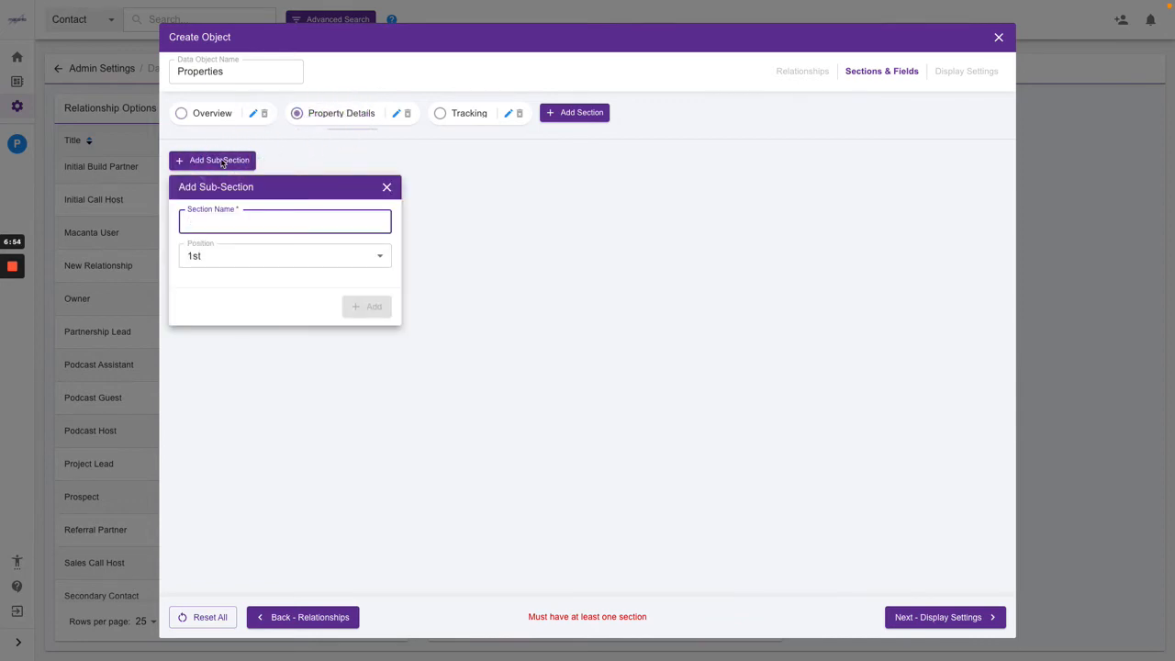
text(Interior)
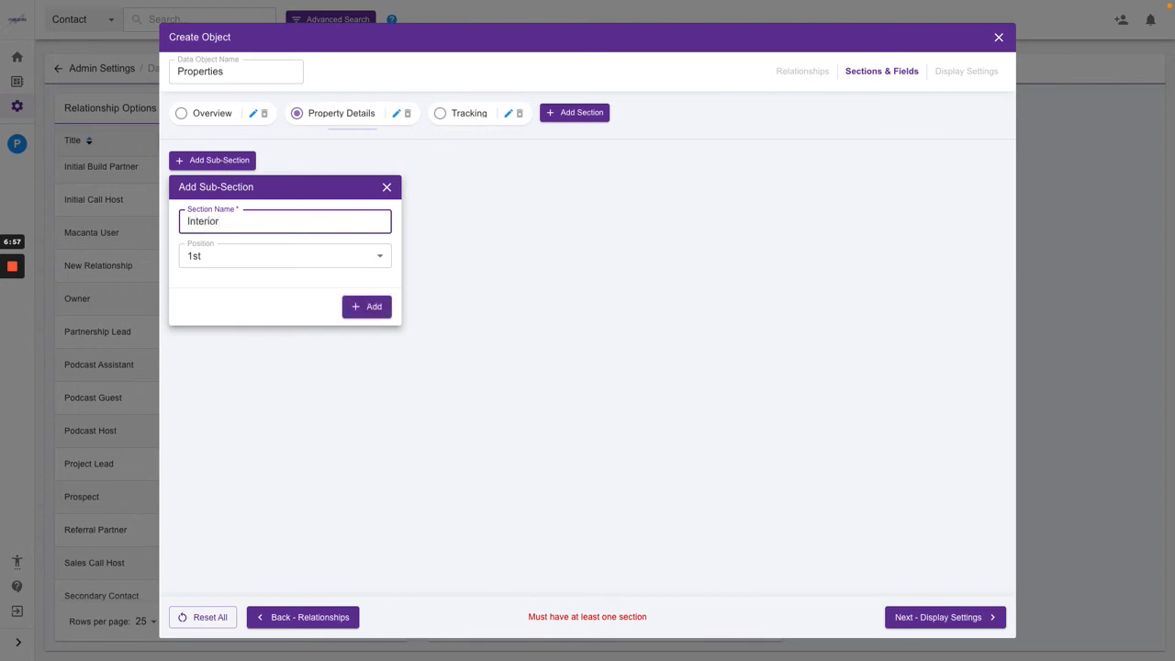
click(361, 307)
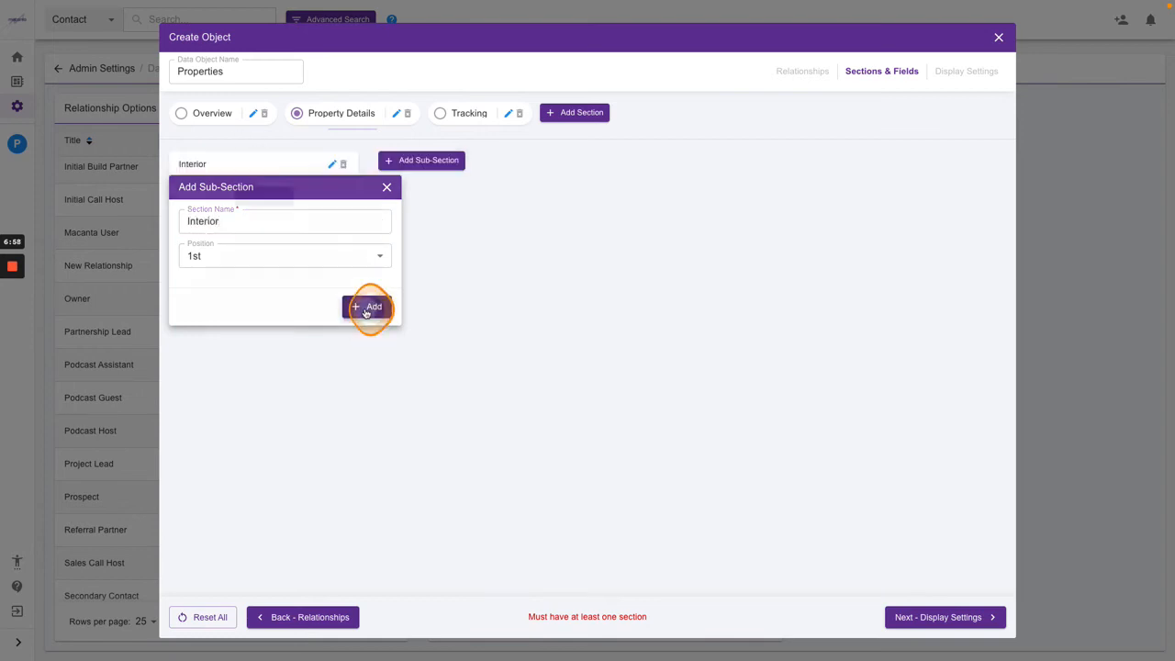
click(424, 163)
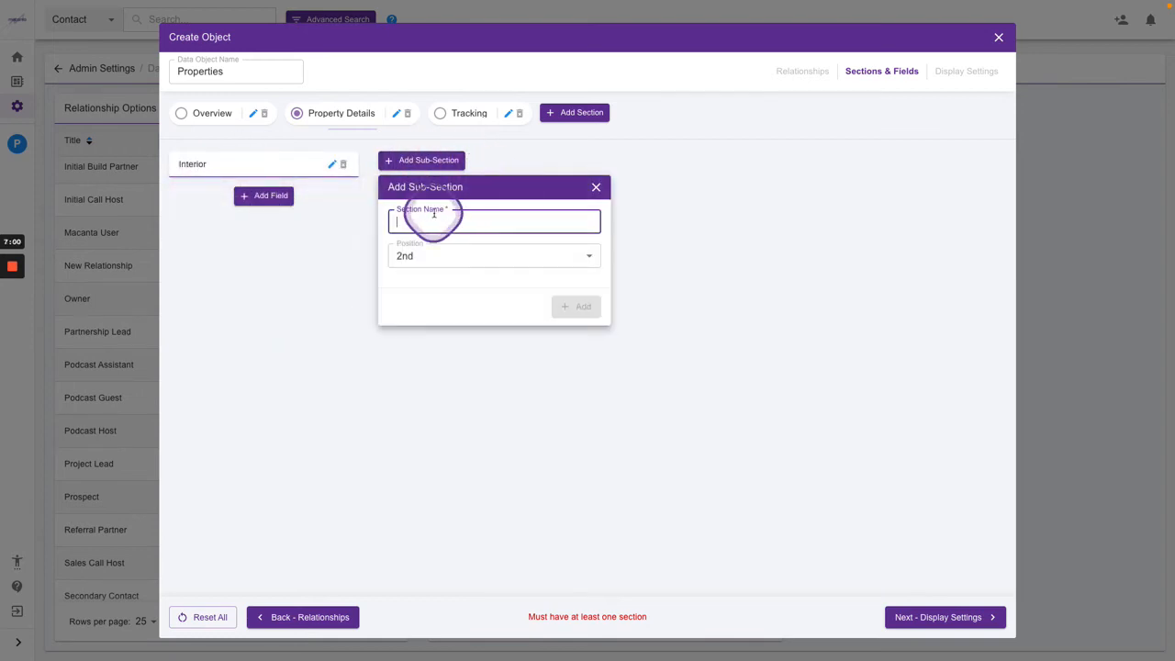
text(Exterior)
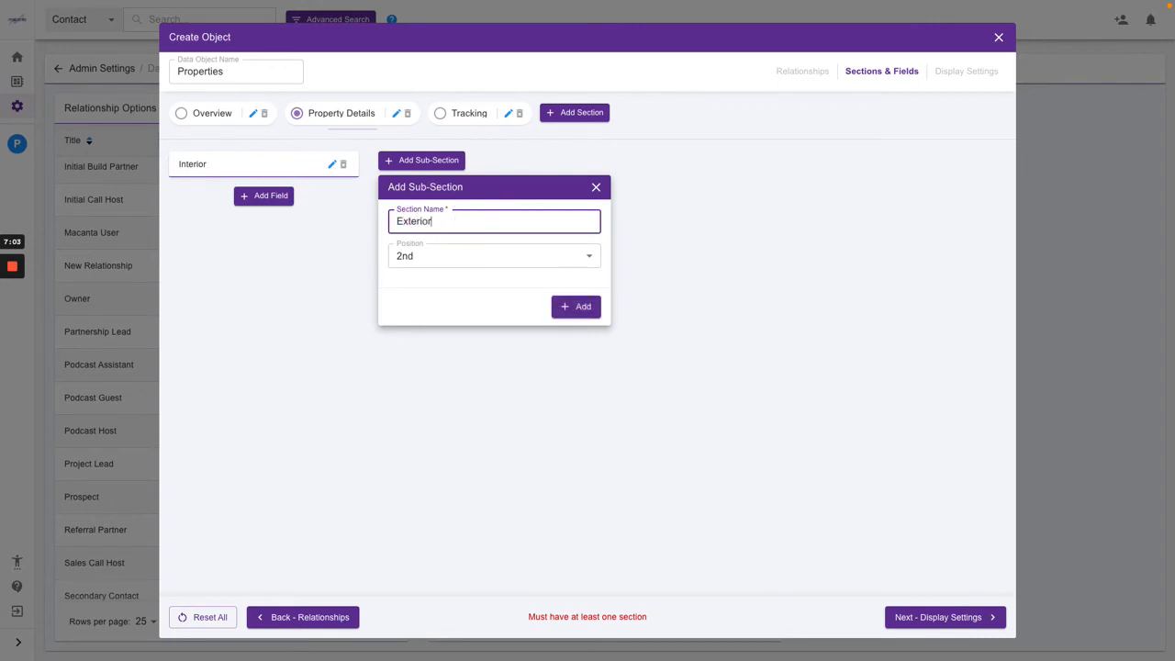
click(576, 307)
- Start a new field in the Interior sub-section named No of Bedrroms, with the type Select
click(264, 197)
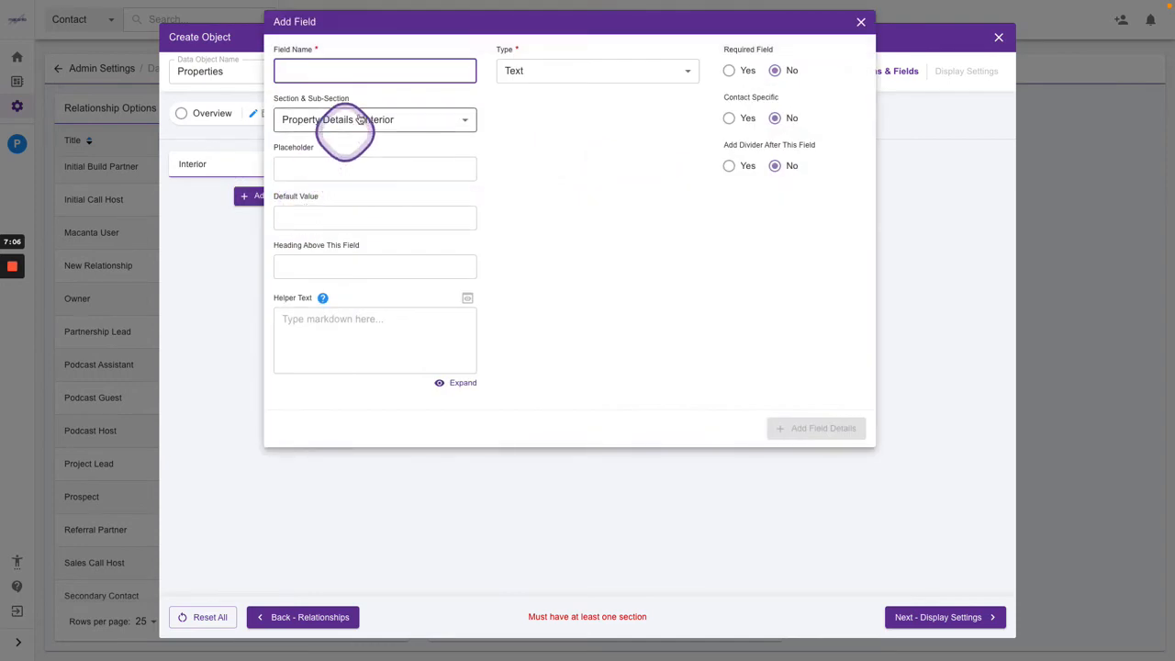
click(312, 72)
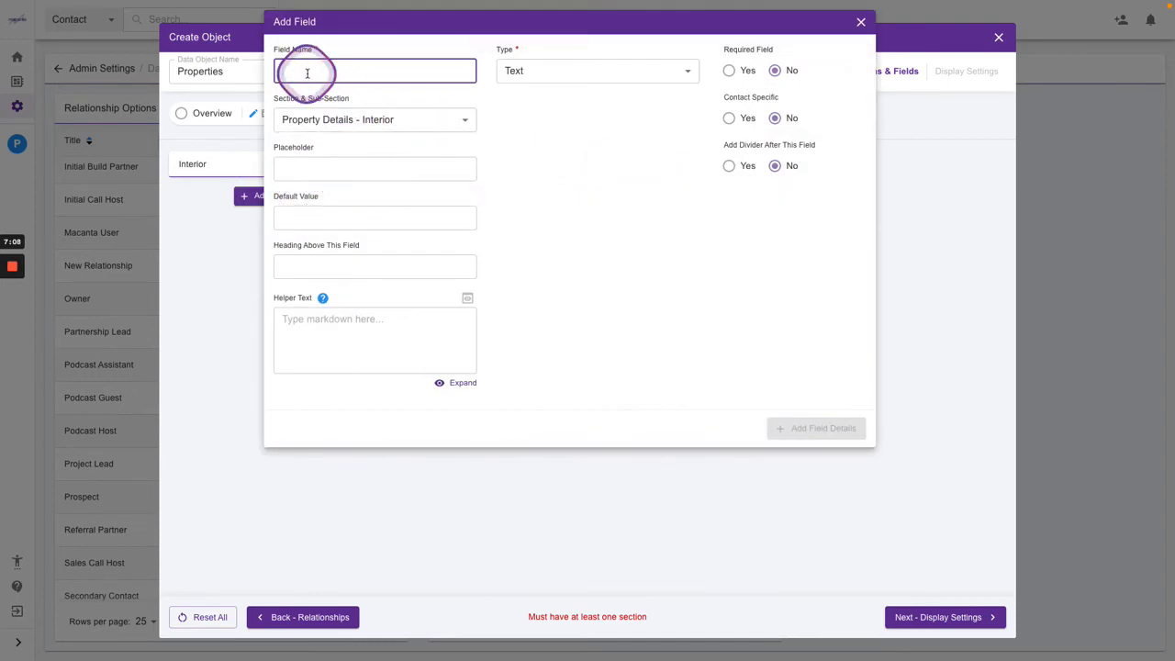
text(No of Bedrroms)
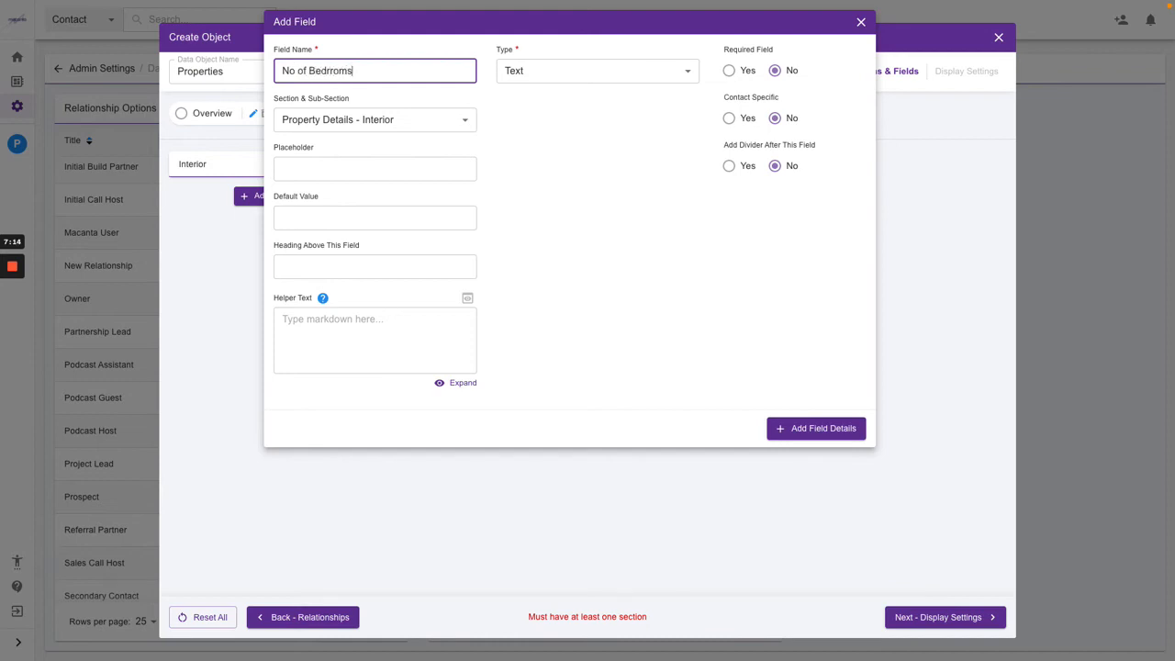
click(542, 72)
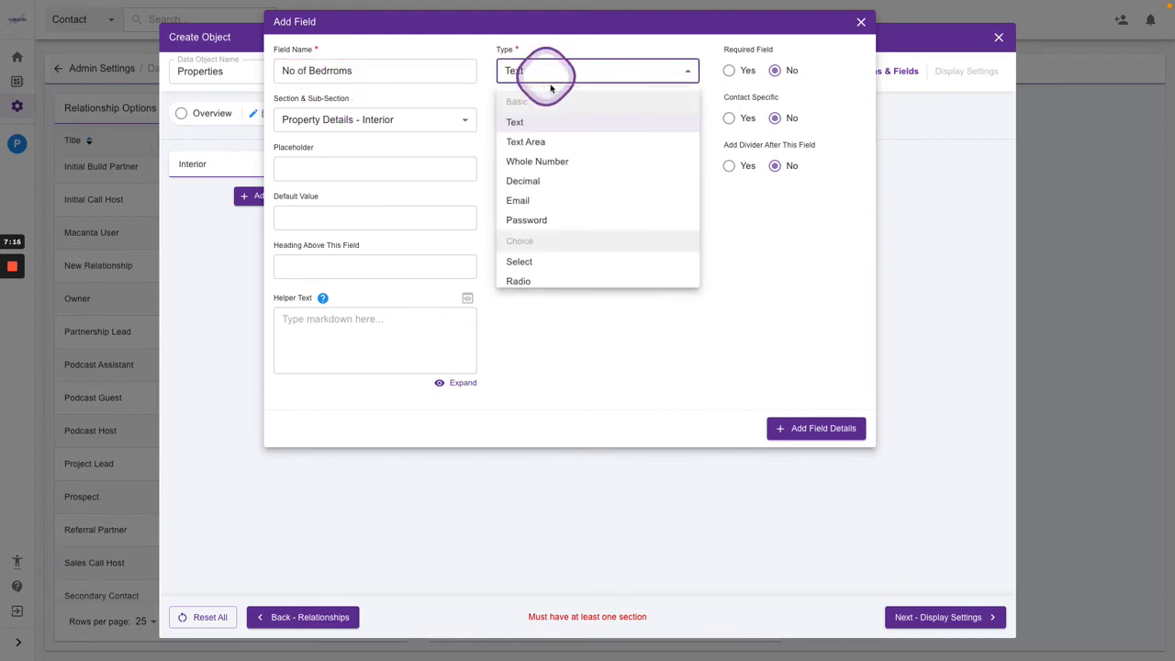
scroll(549, 199, down, 2)
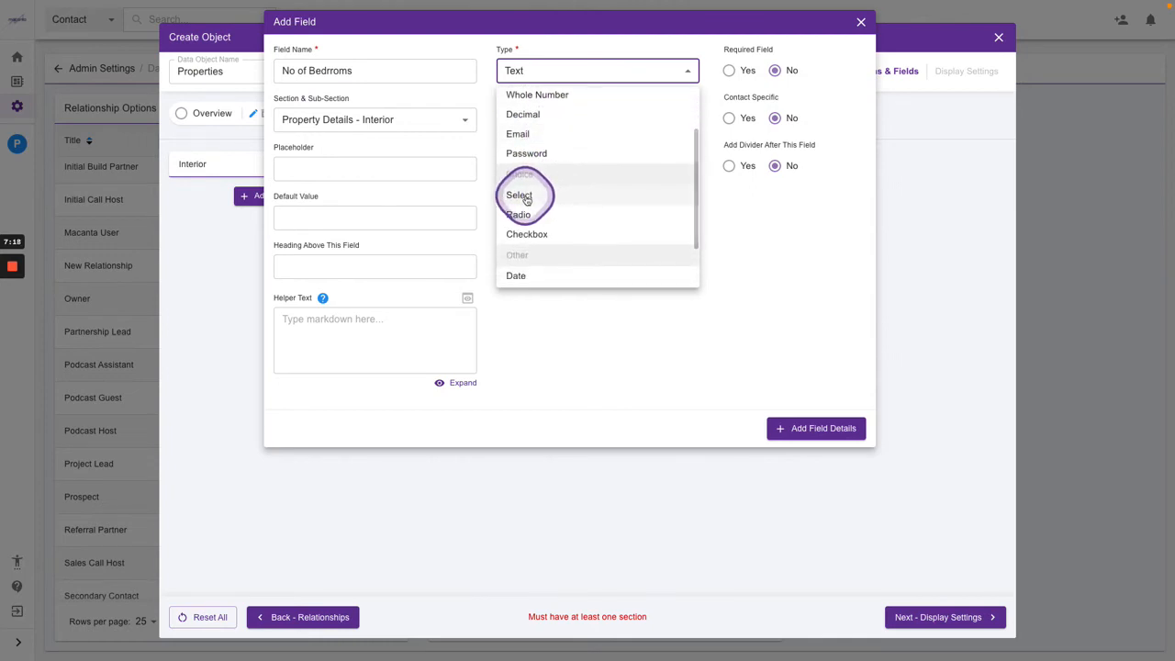
click(549, 196)
- Give the bedrooms field the choices 1, 2, 3, 4, 5 and 5+, and add it to the Interior sub-section
click(576, 118)
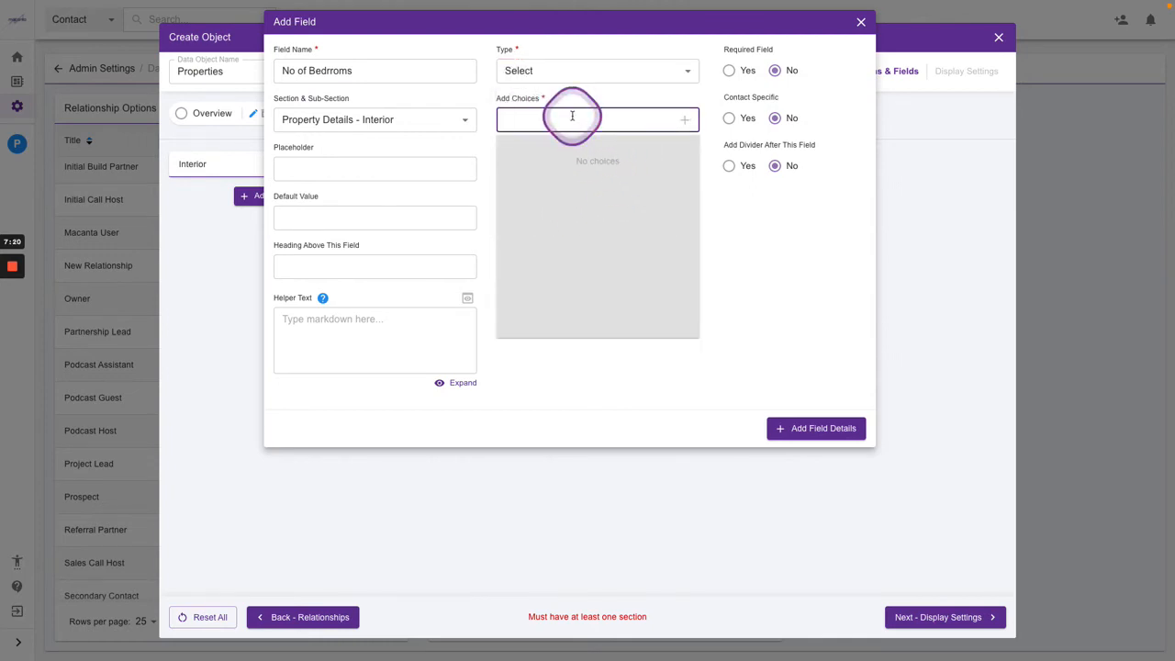
text(1)
click(684, 120)
click(598, 118)
text(2)
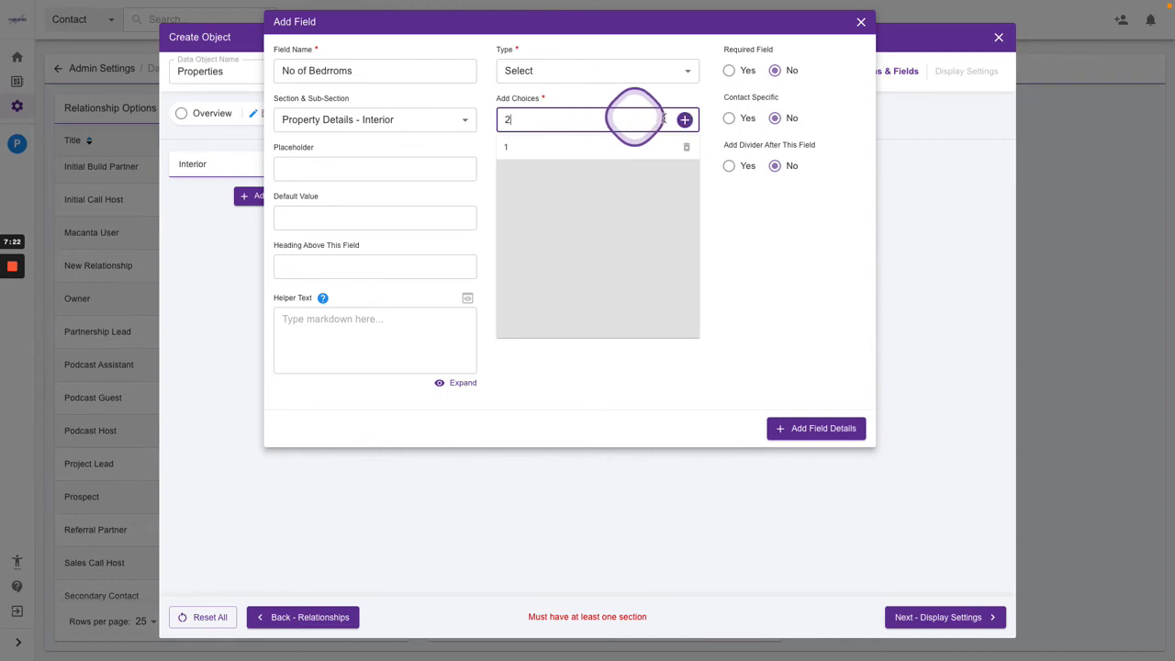
click(685, 119)
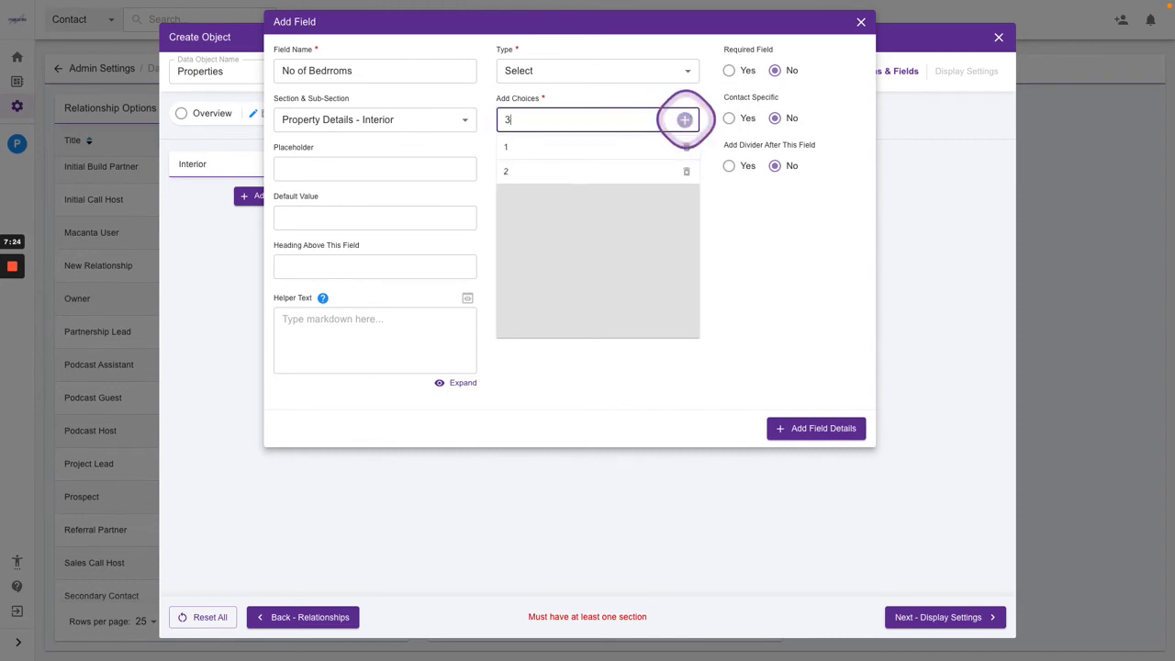
click(684, 120)
click(684, 119)
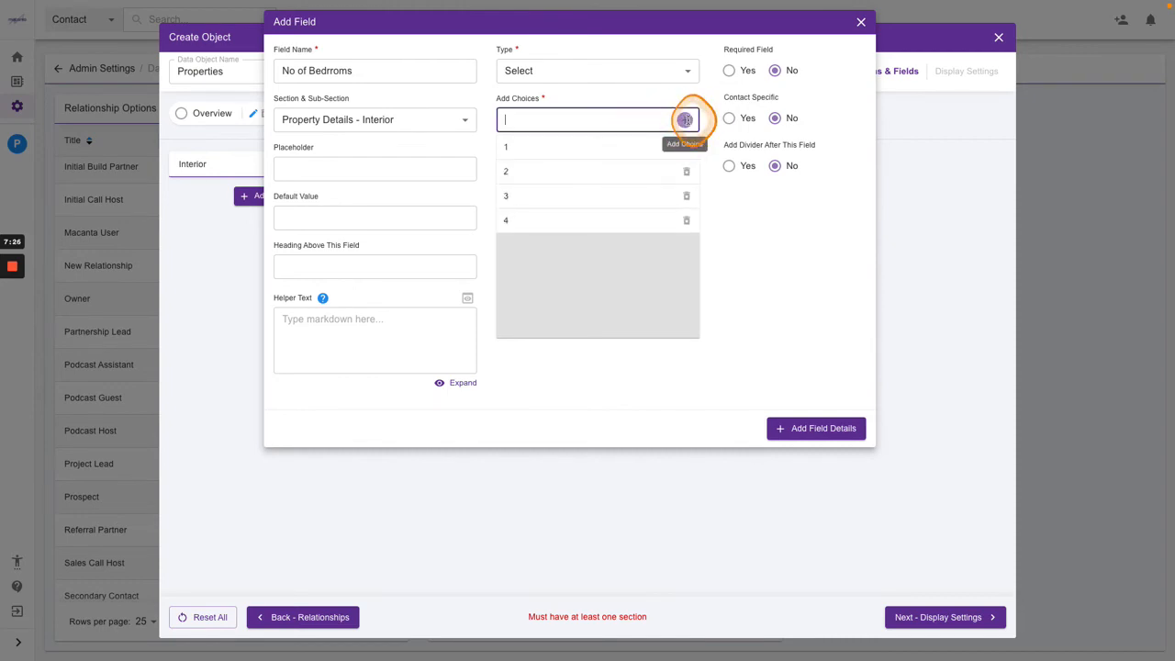
text(5)
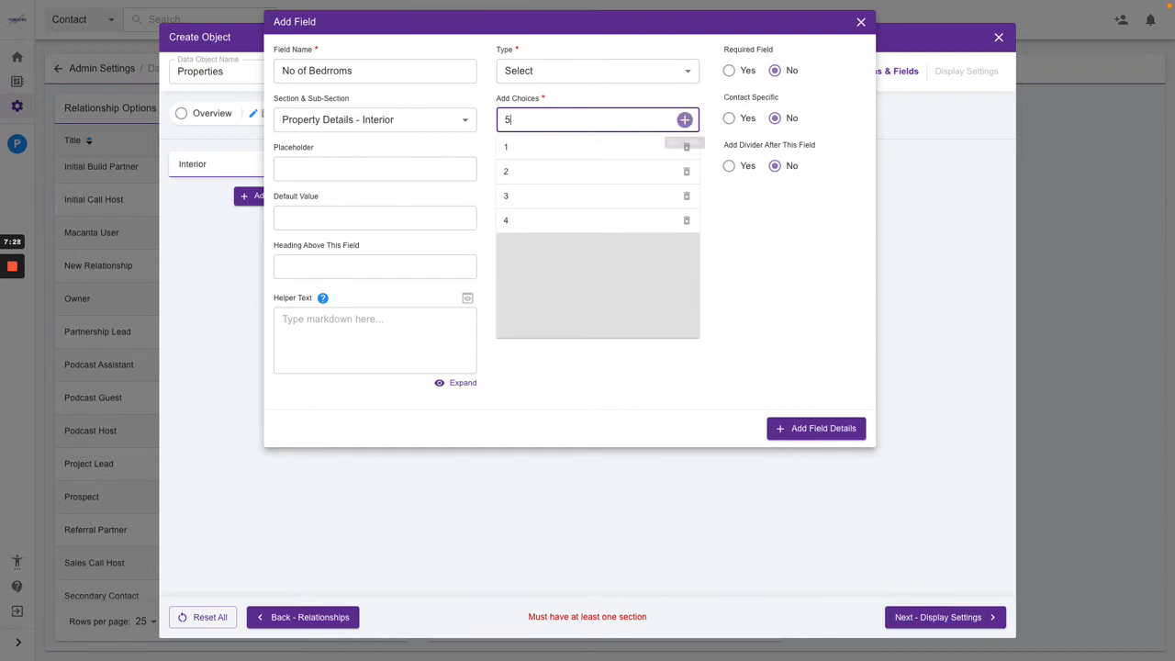
click(685, 119)
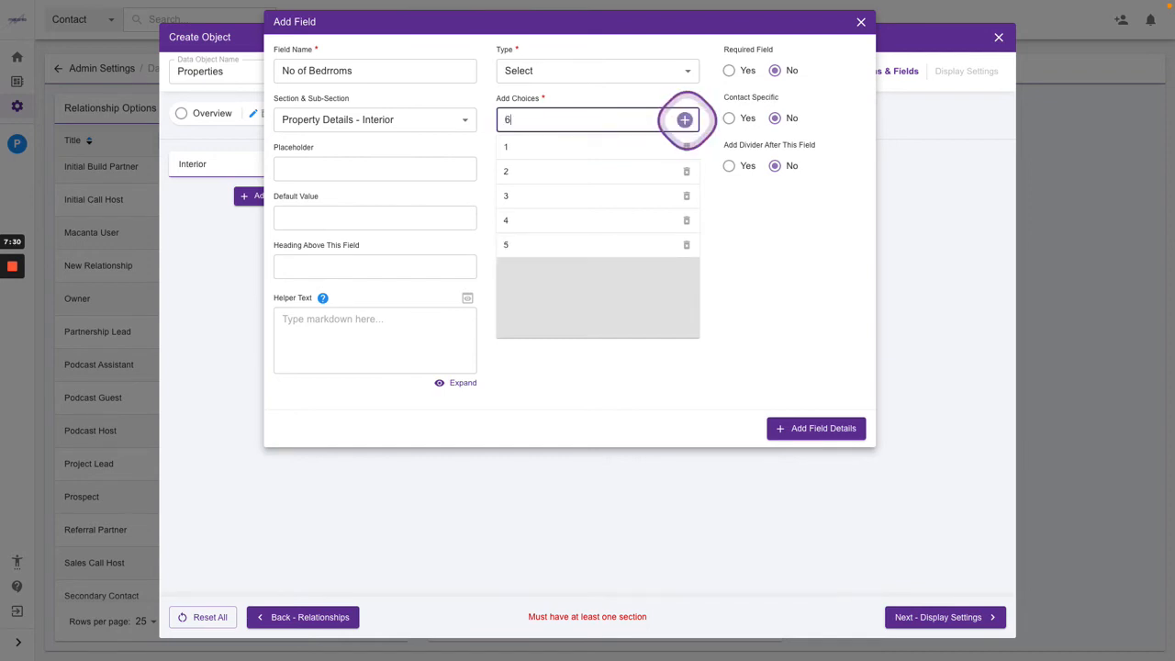
text(6)
click(684, 120)
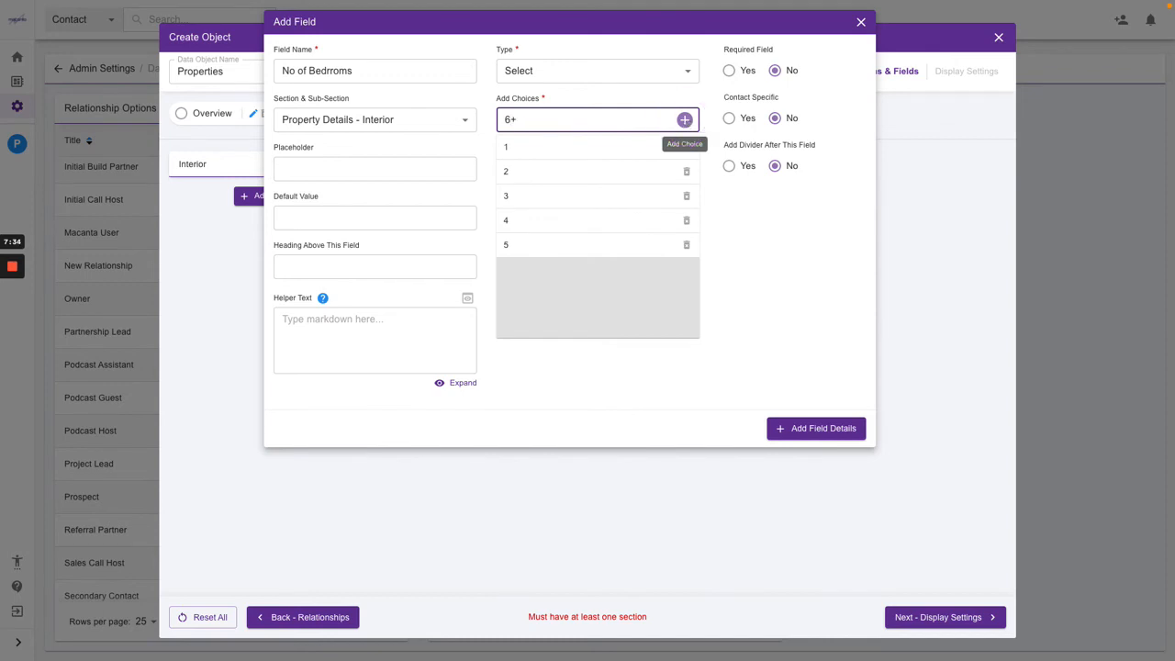
click(685, 120)
click(685, 120)
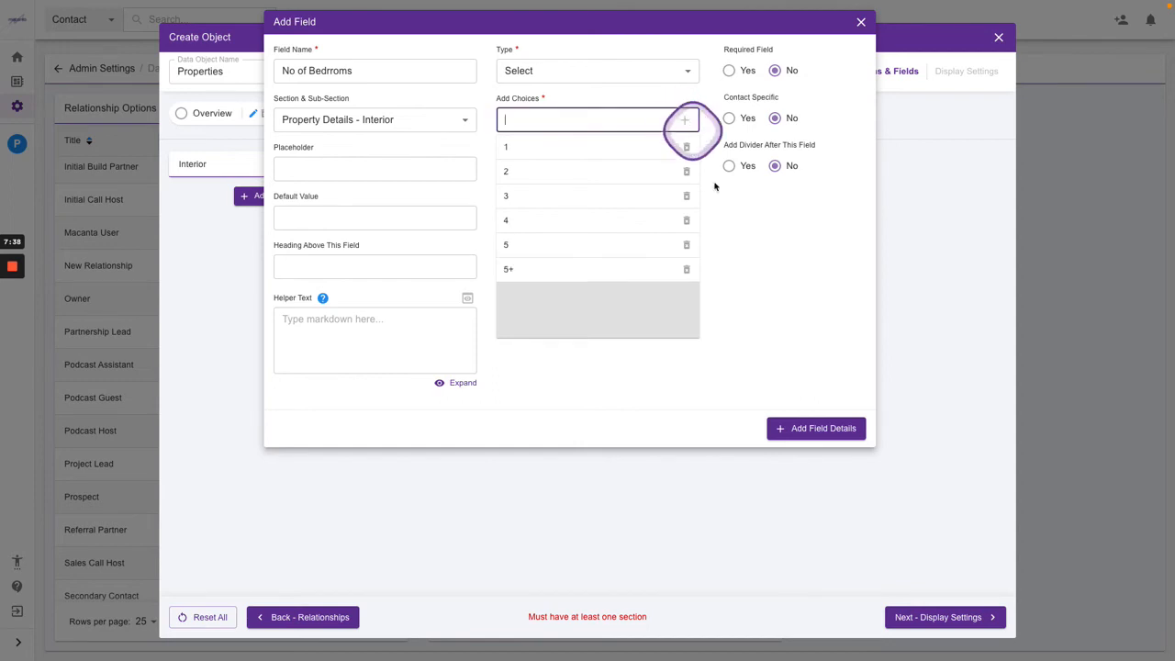
click(791, 428)
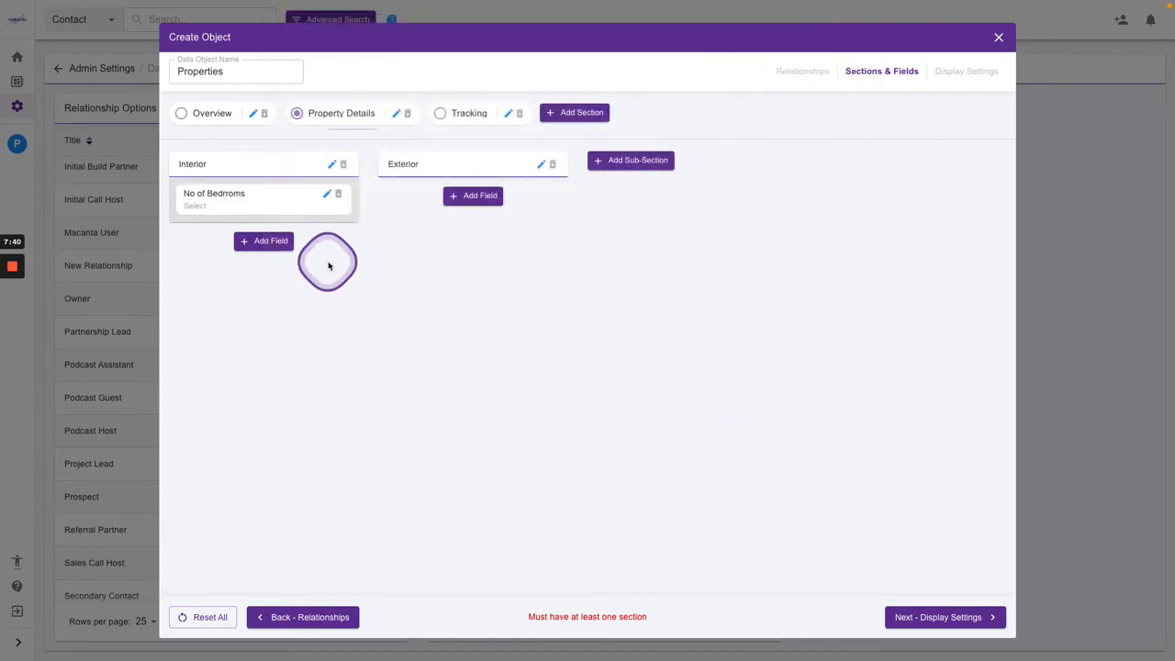
- Start a new field in the Interior sub-section named No of Bathrooms, with the type Select
click(271, 244)
click(315, 83)
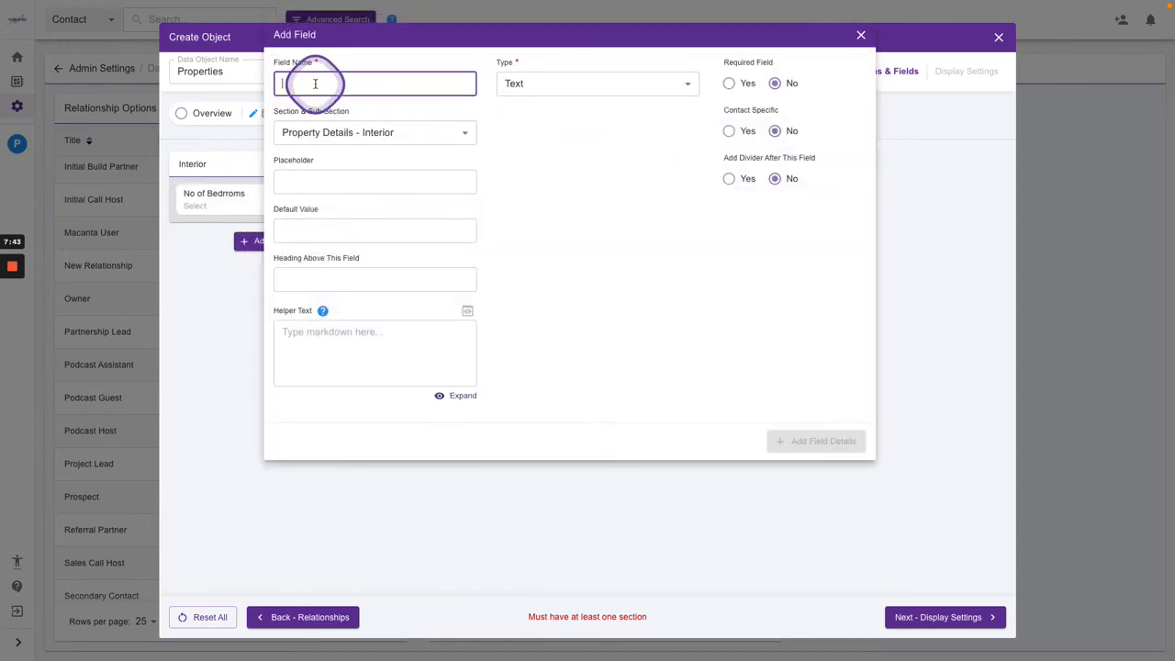
text(No of Bathrooms)
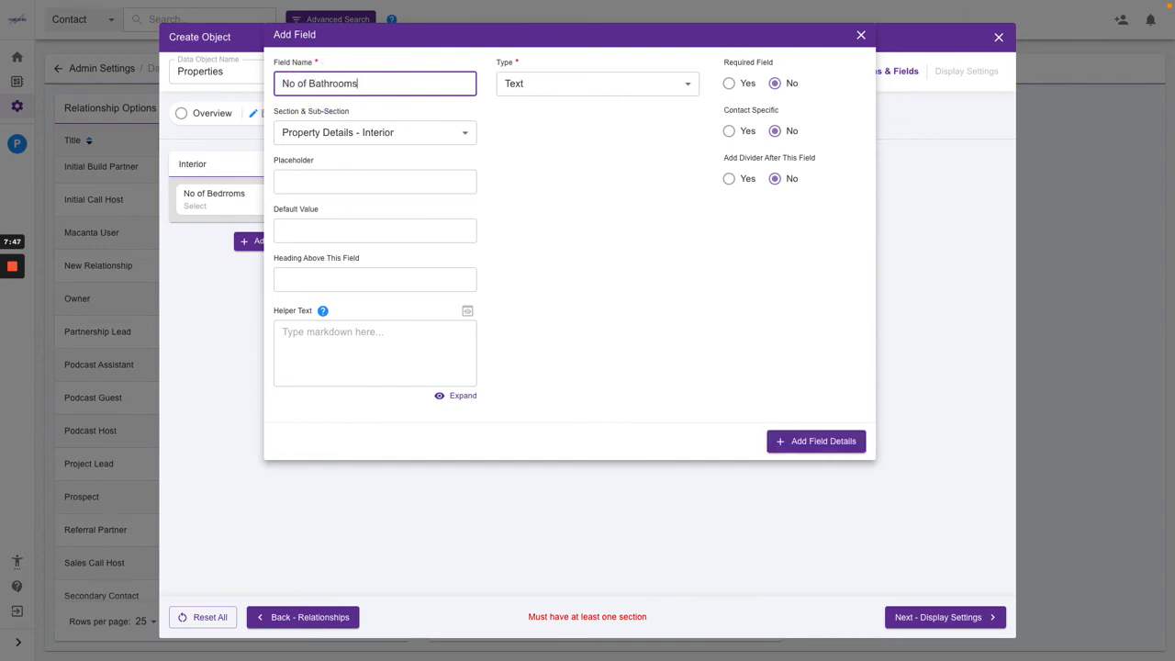
click(551, 85)
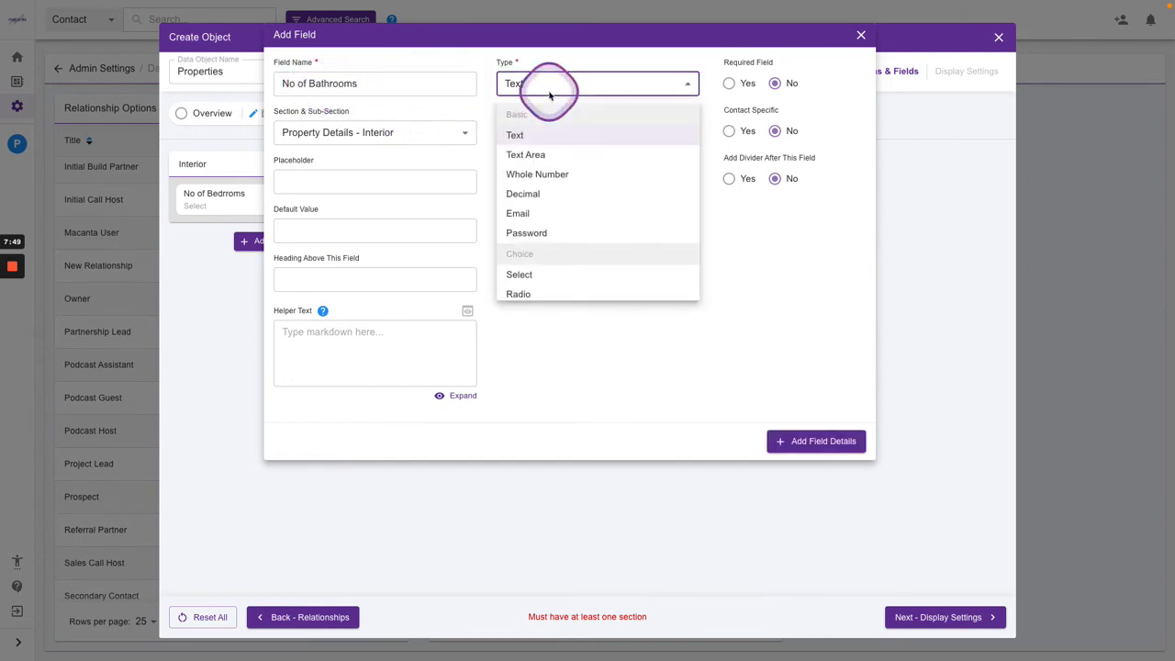
click(535, 275)
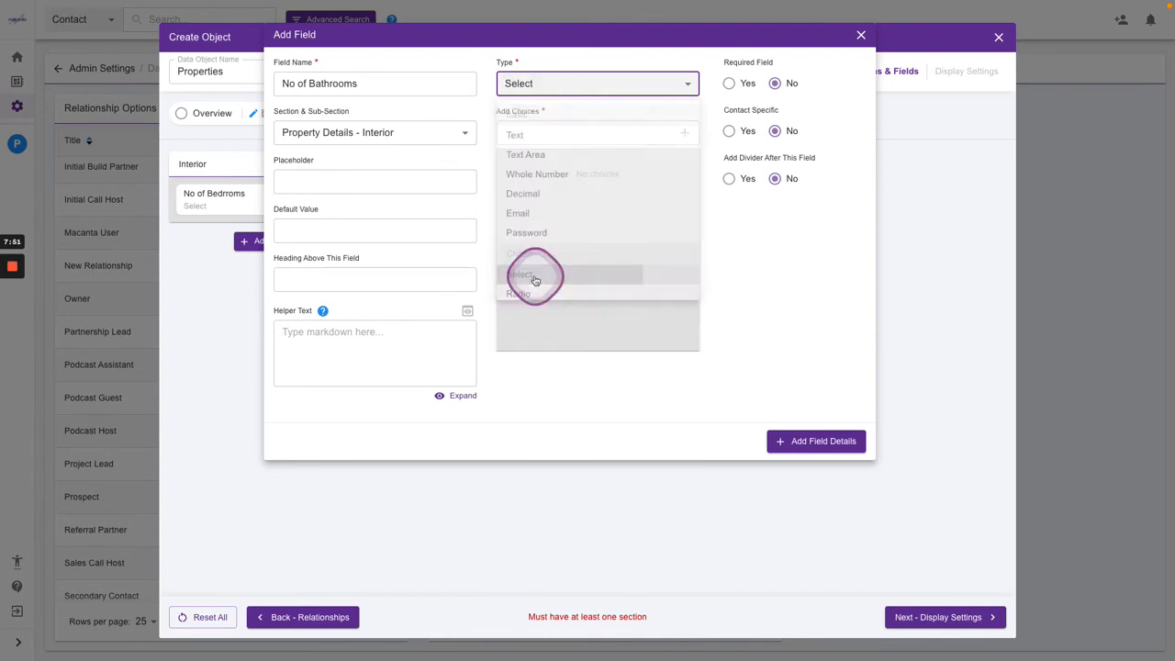
- Give the bathrooms field the choices 1, 2, 3 and 3+, and add it to the Interior sub-section
click(601, 128)
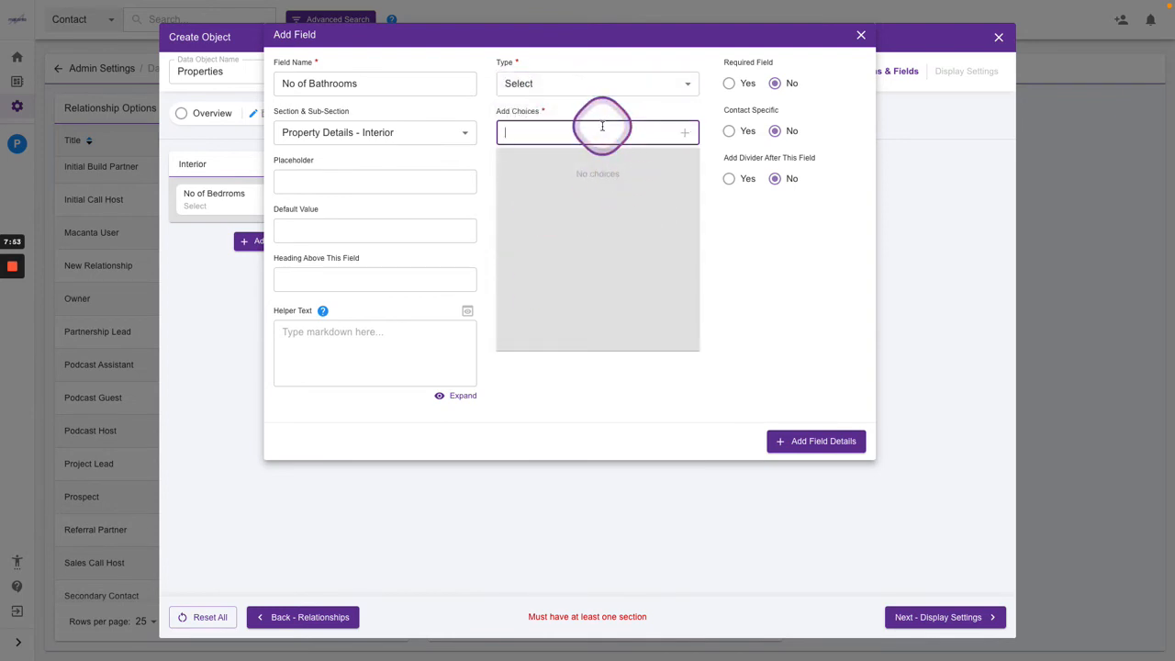
text(1)
click(684, 132)
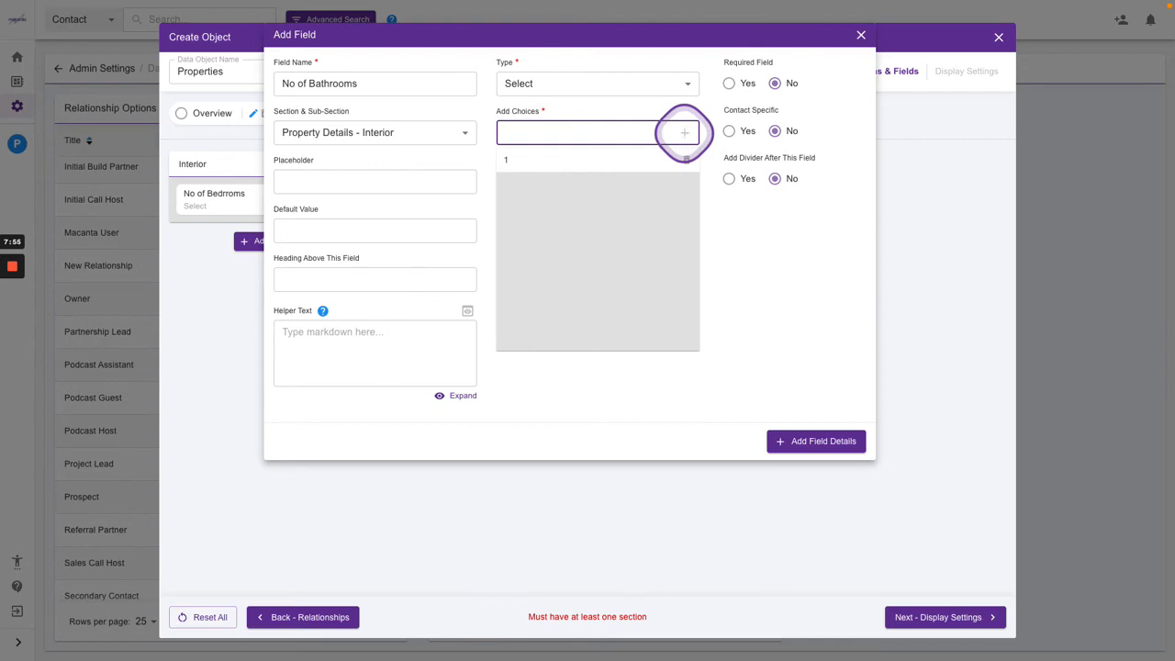
click(684, 132)
click(684, 132)
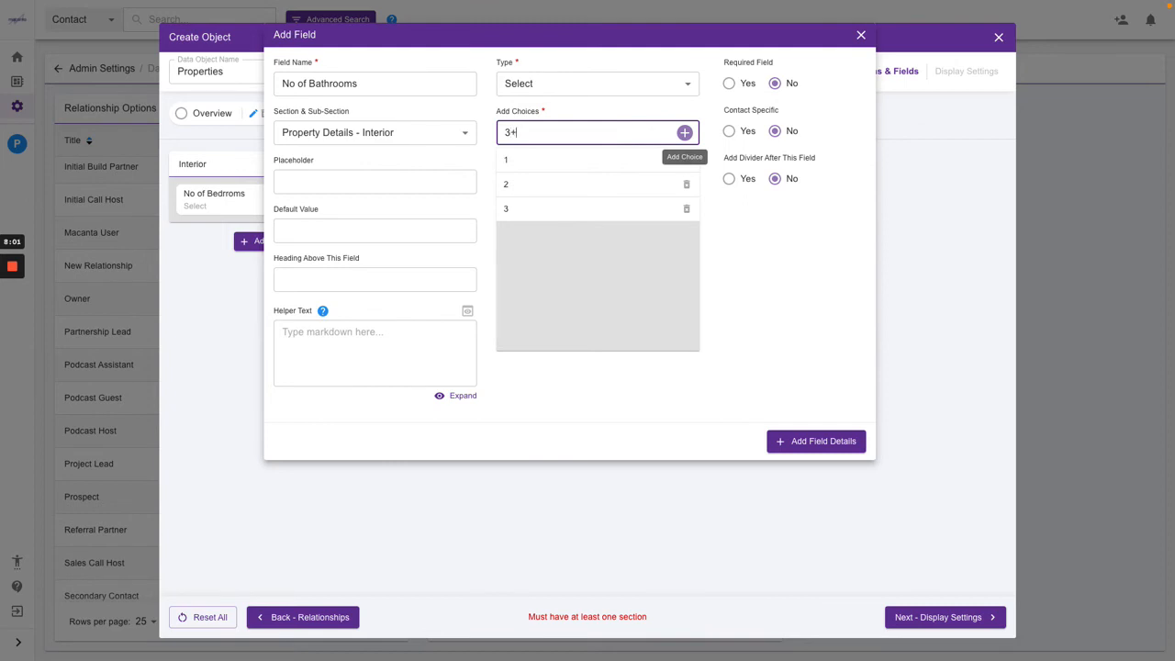
text(3+)
click(684, 132)
click(813, 441)
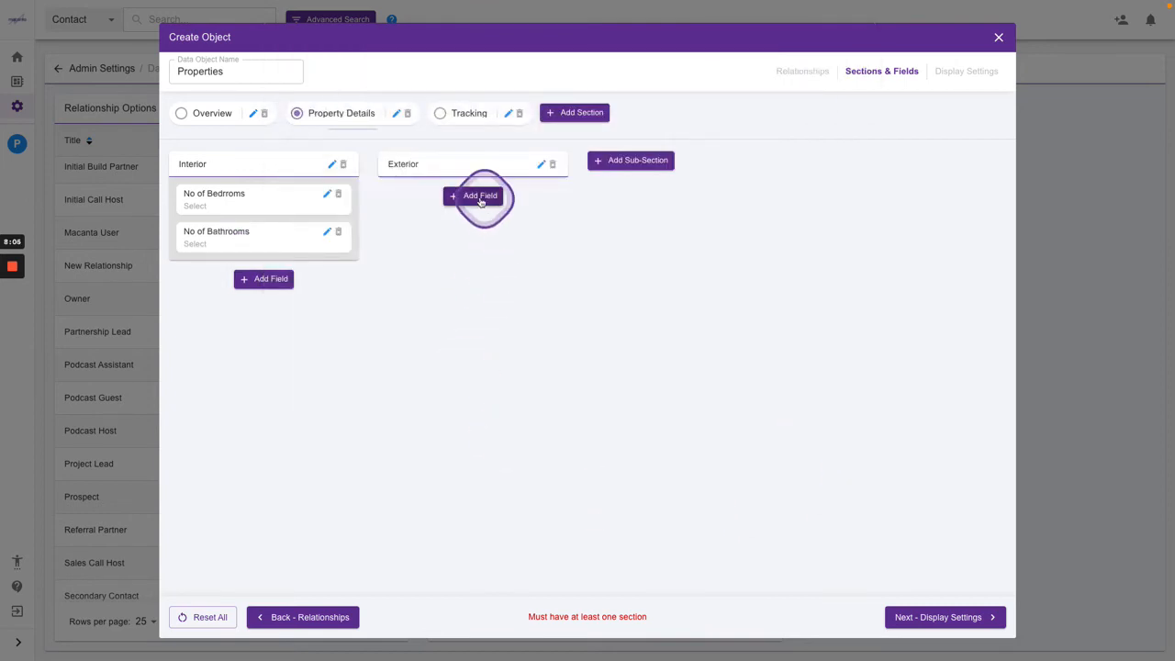
- Add a Radio field named Front Garden, with the choices Yes and No, to the Exterior sub-section
click(469, 198)
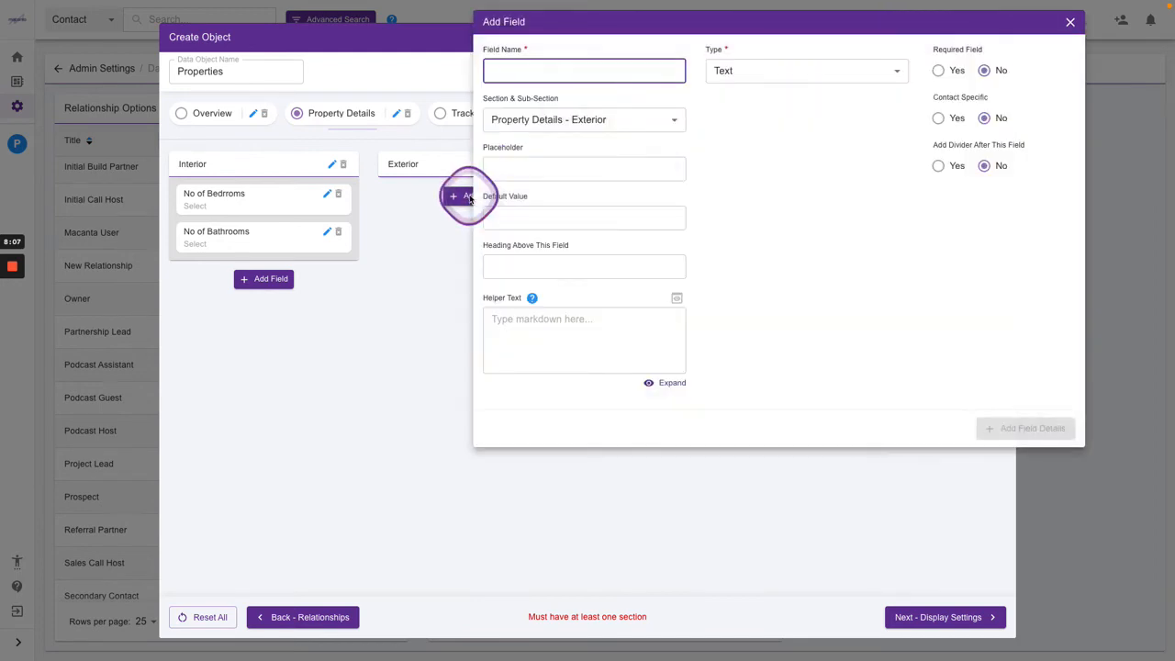
text(Front Garden)
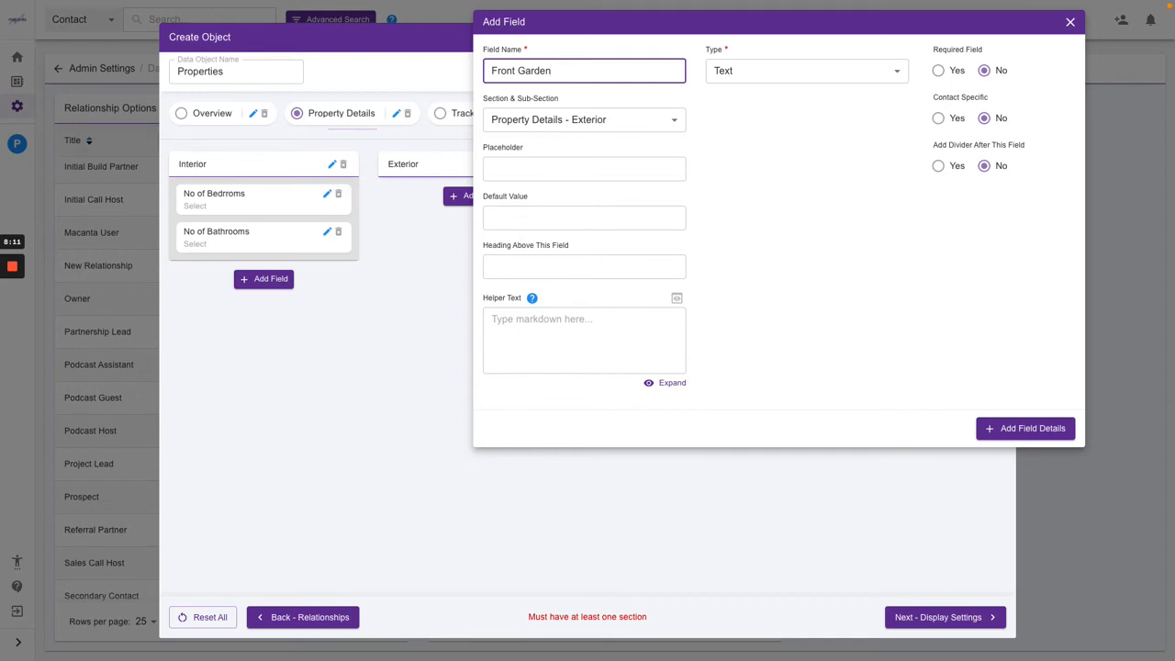
click(746, 73)
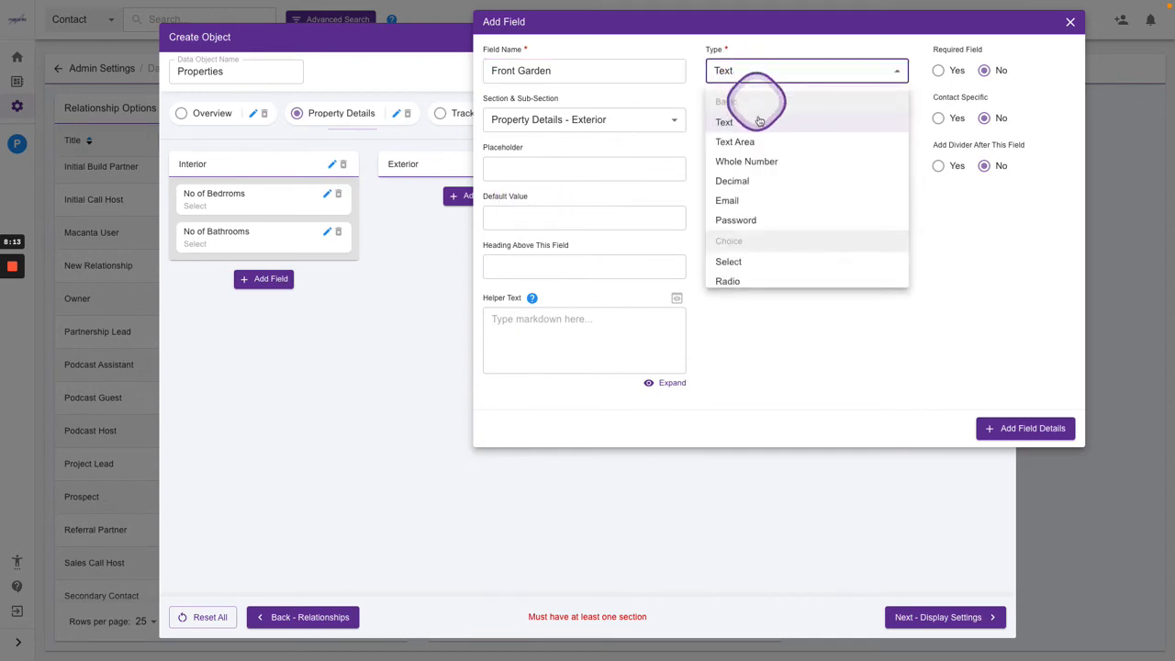
click(735, 278)
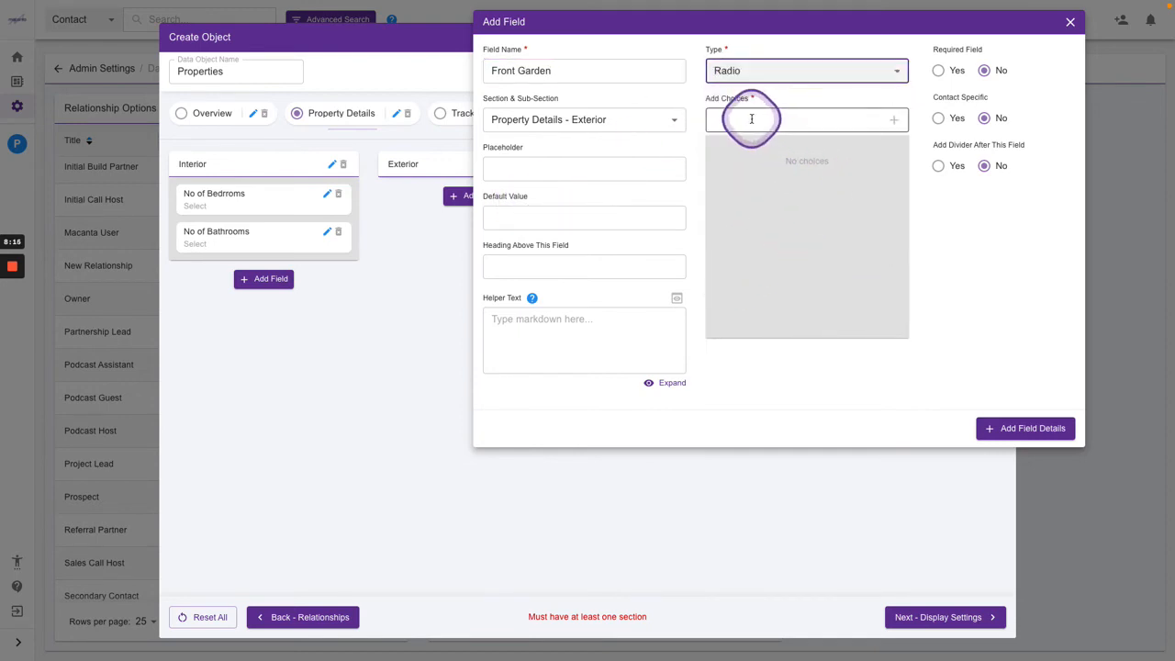
click(751, 119)
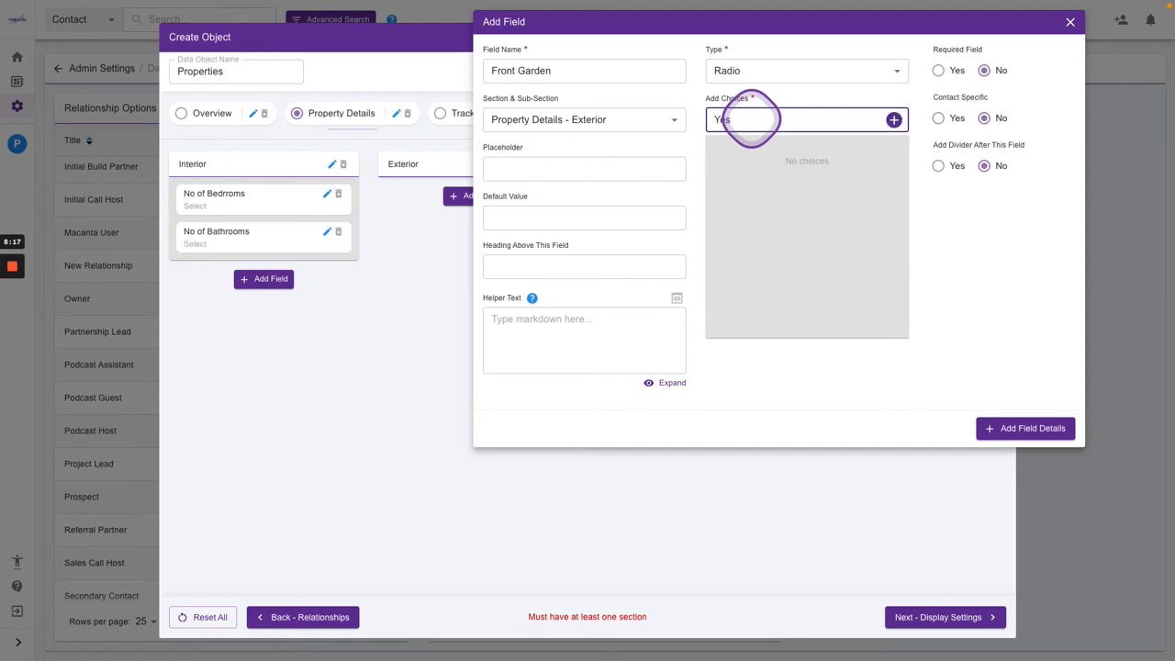
click(893, 120)
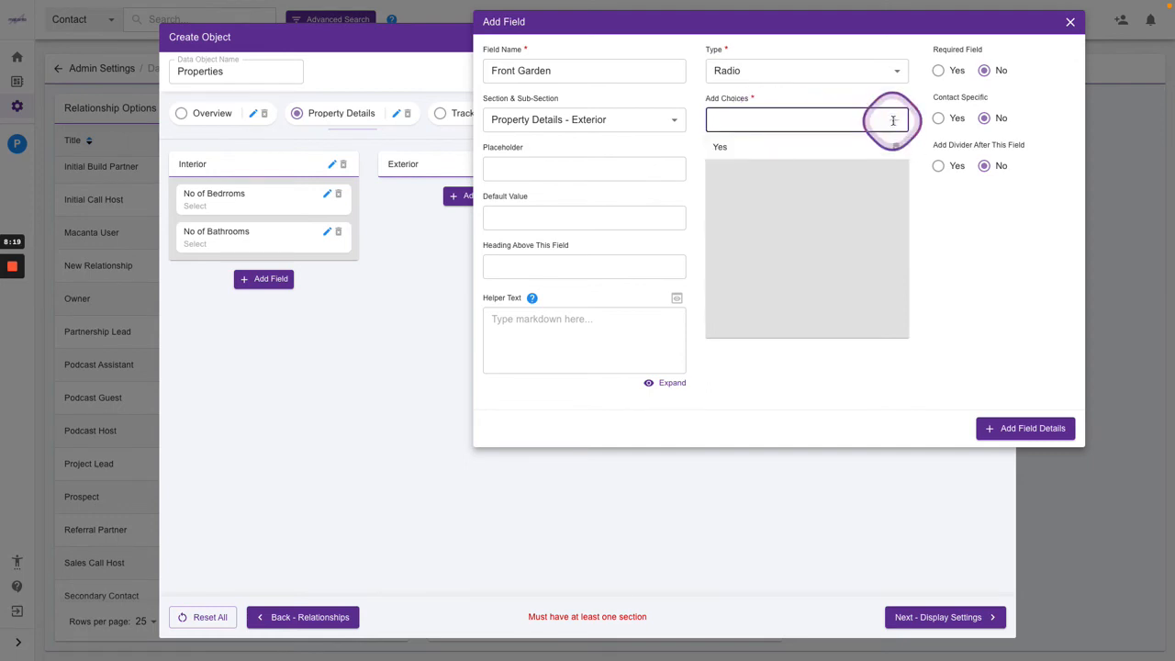
click(894, 120)
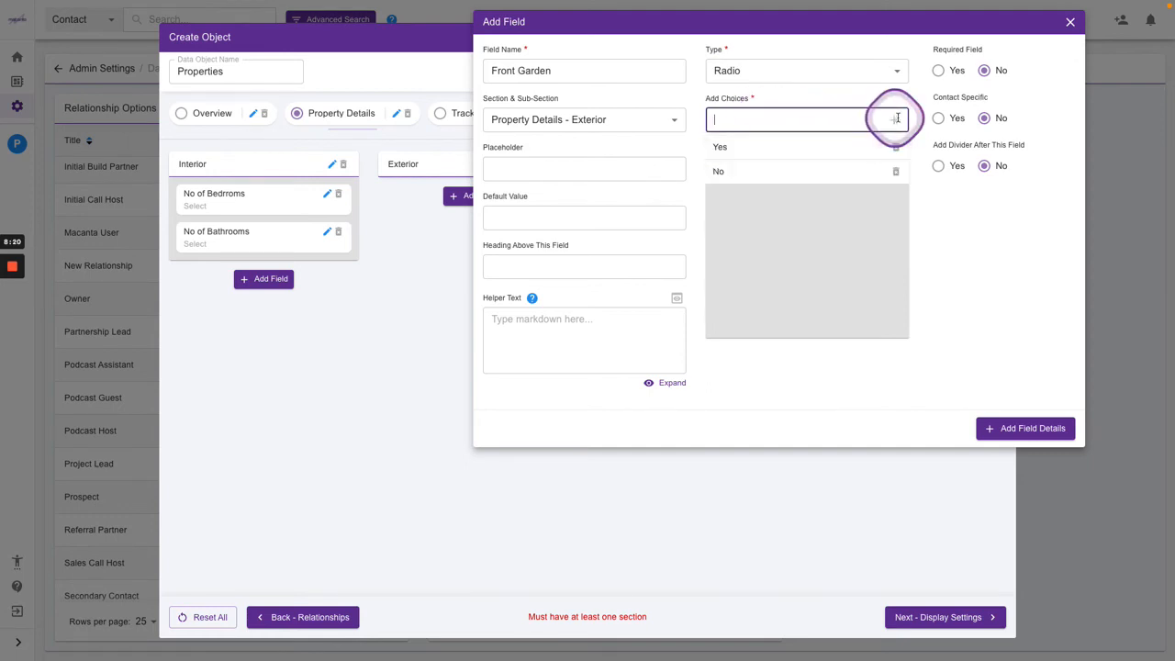
click(1015, 429)
- Add a Radio field named Rear Garden, with the choices Yes and No, to the Exterior sub-section
click(470, 242)
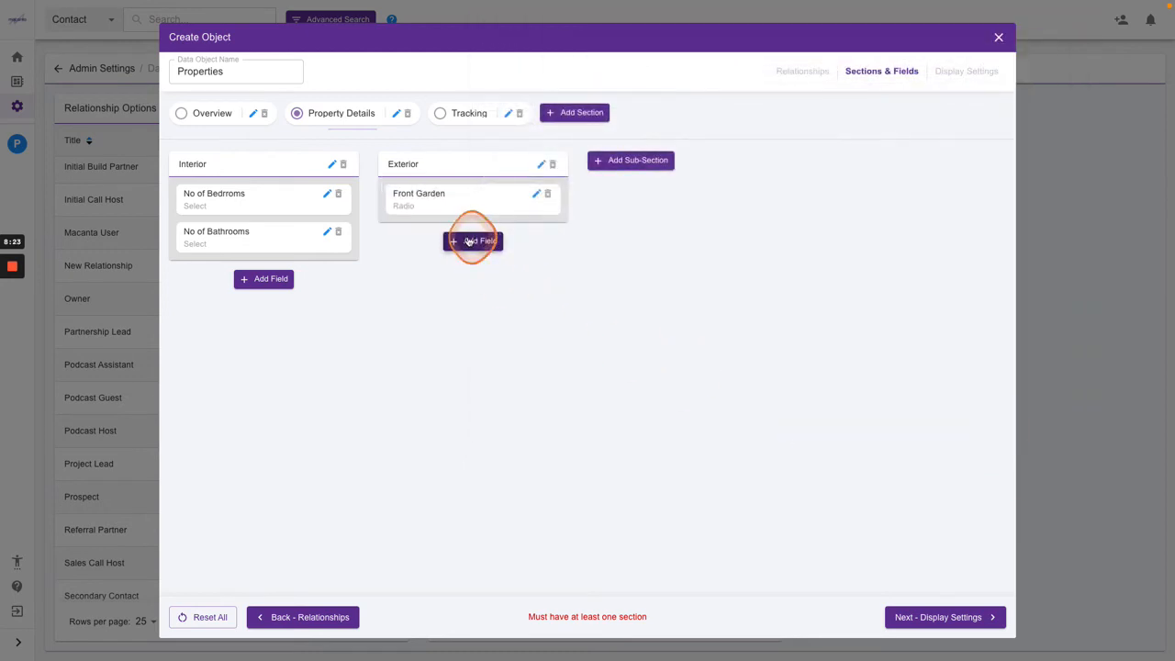
click(558, 85)
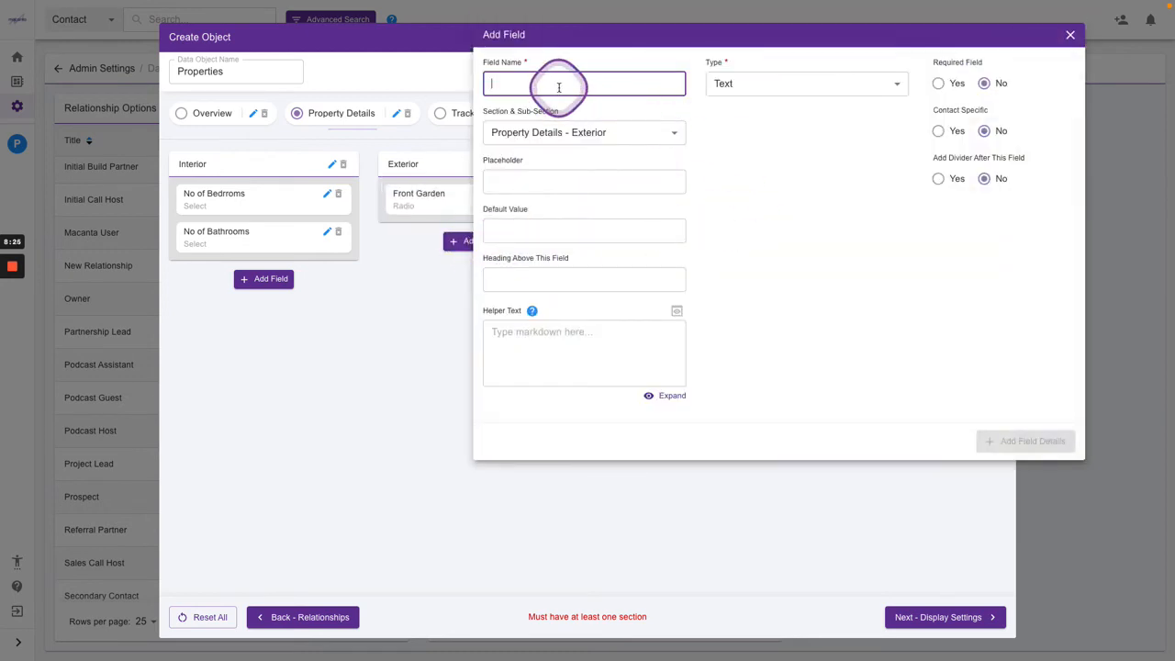
text(Rear Garden)
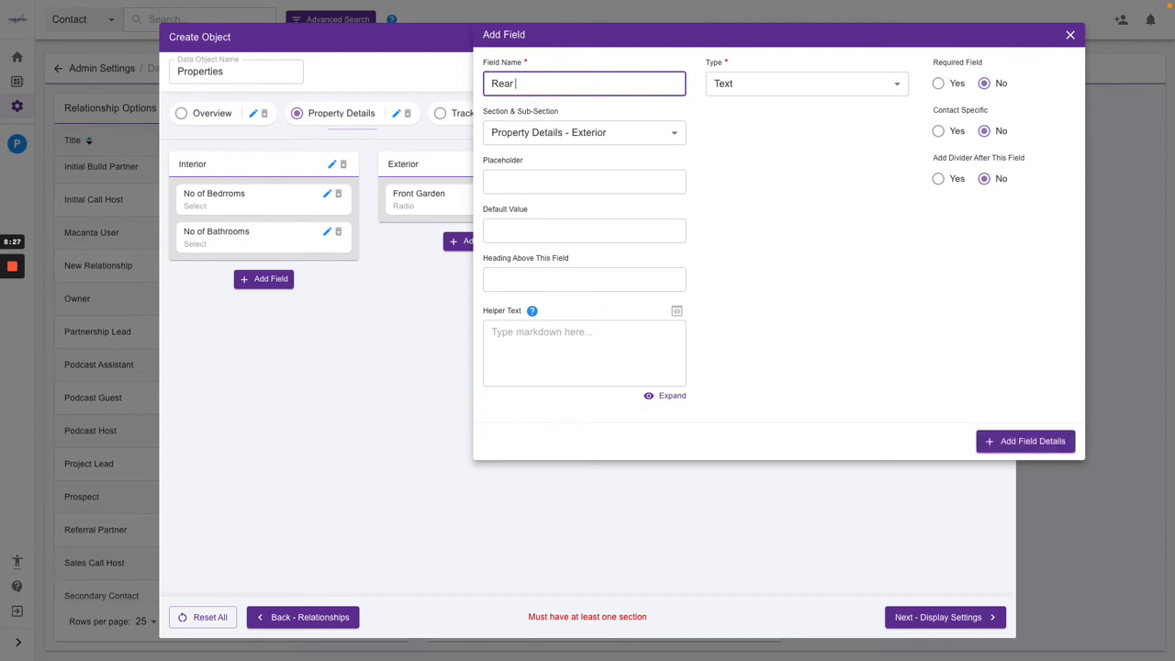
click(727, 81)
click(731, 293)
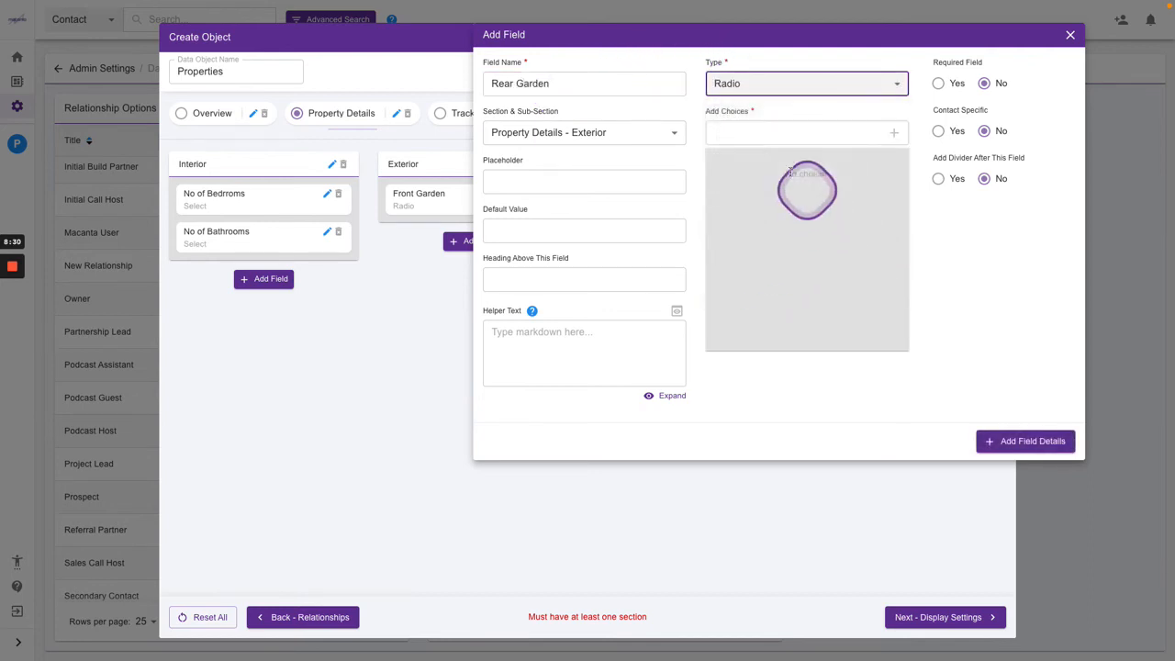
click(748, 134)
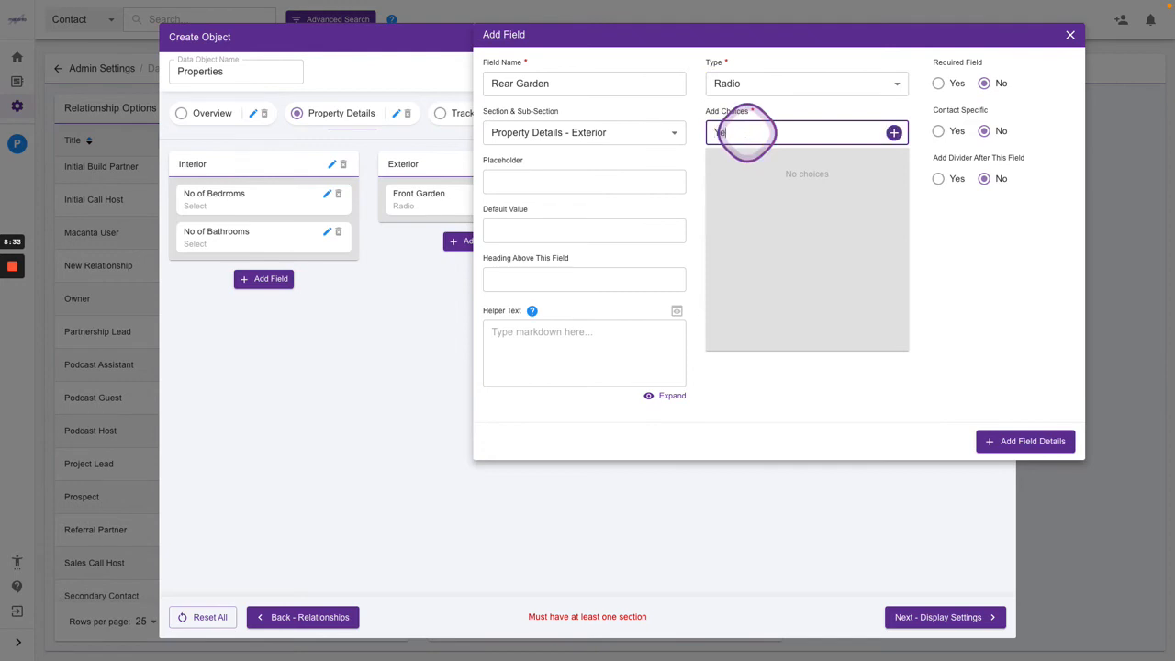
text(Yes)
key(Return)
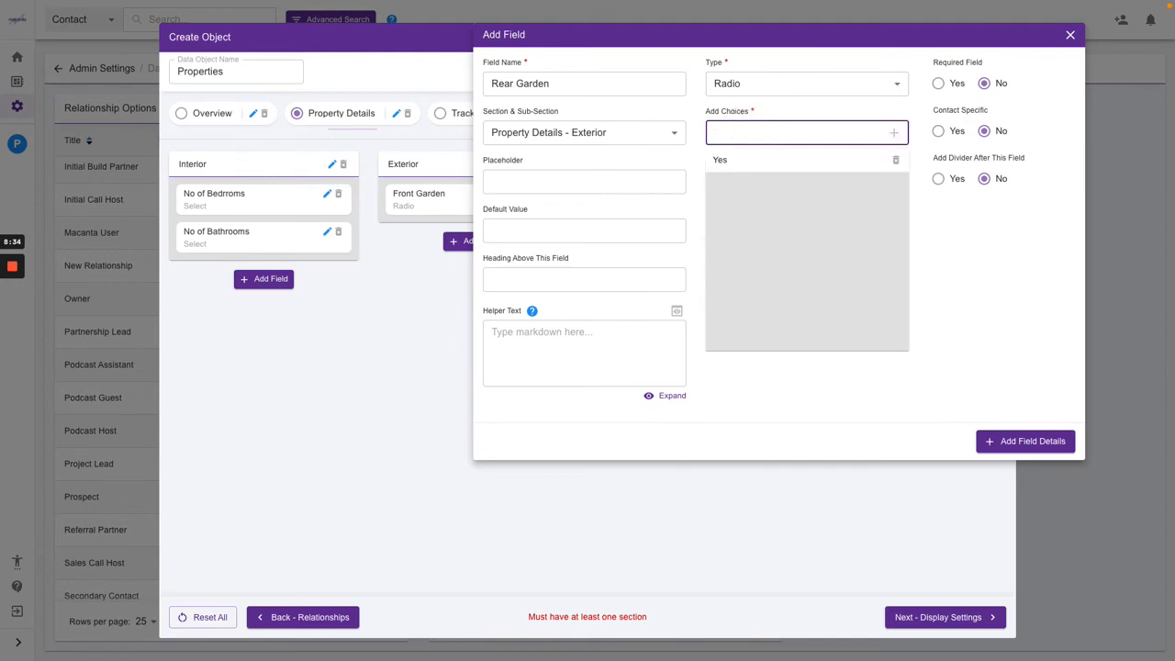
key(Return)
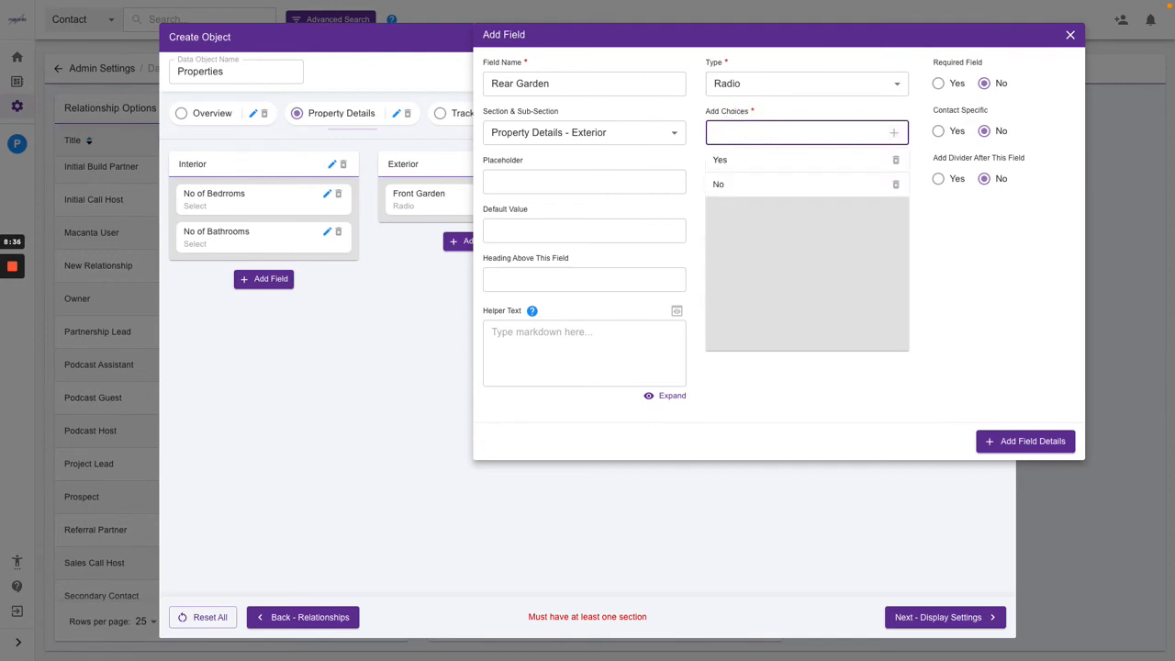
click(1001, 440)
- Add a Radio field named Parking, with the choices Yes and No, to the Exterior sub-section
click(466, 279)
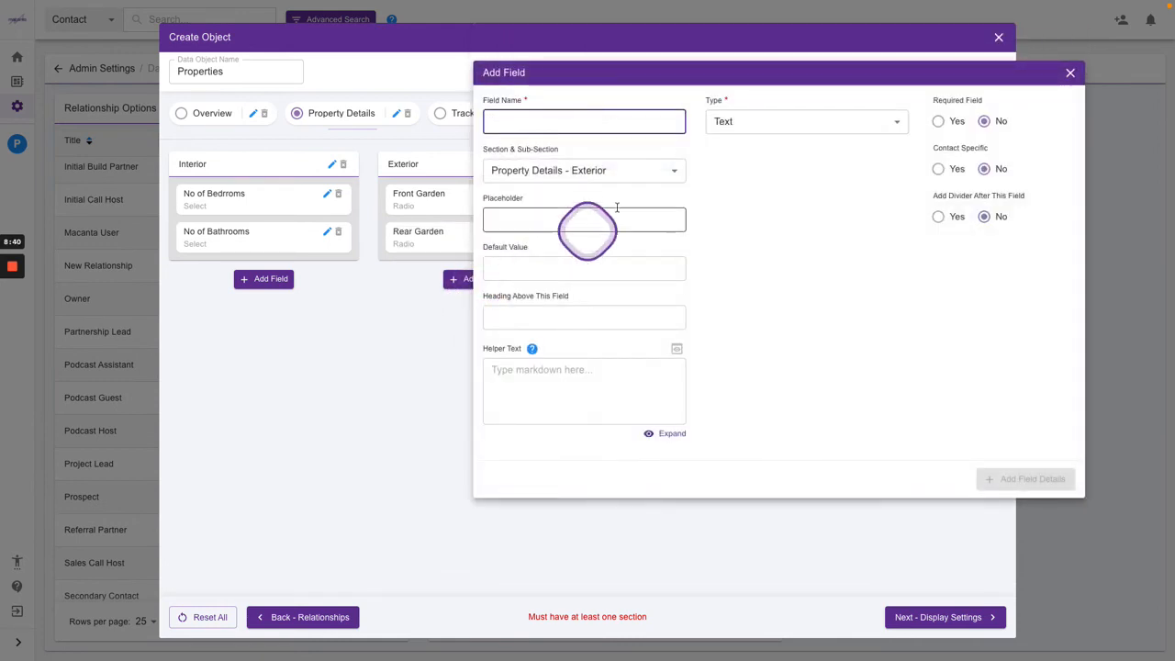
text(Parking)
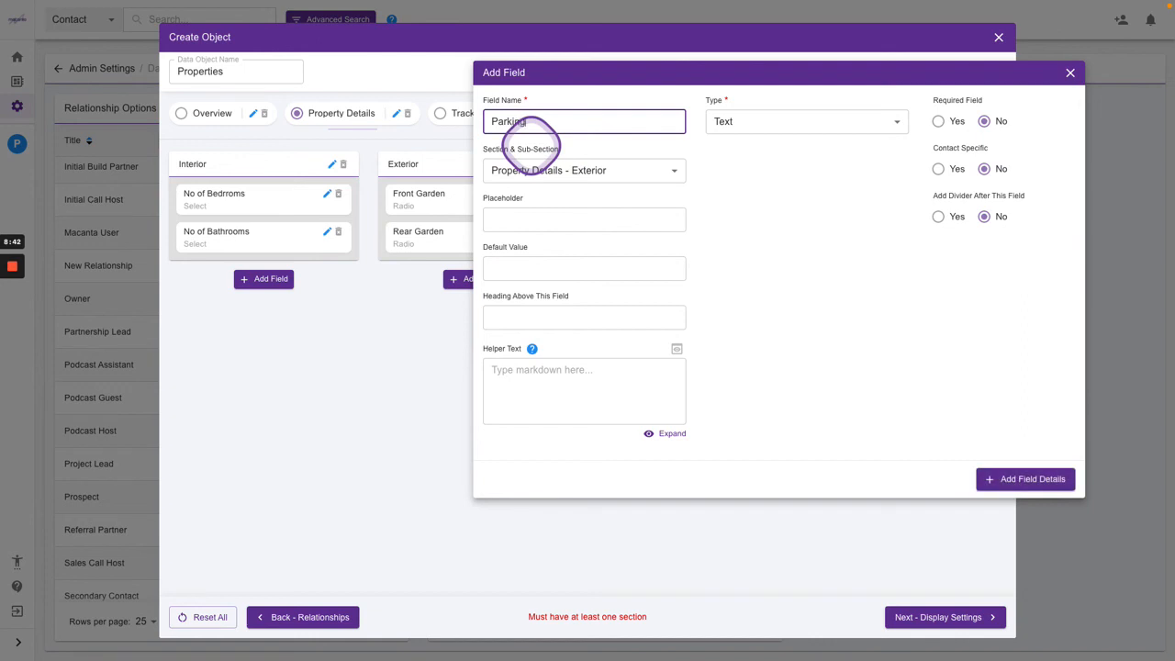
click(734, 122)
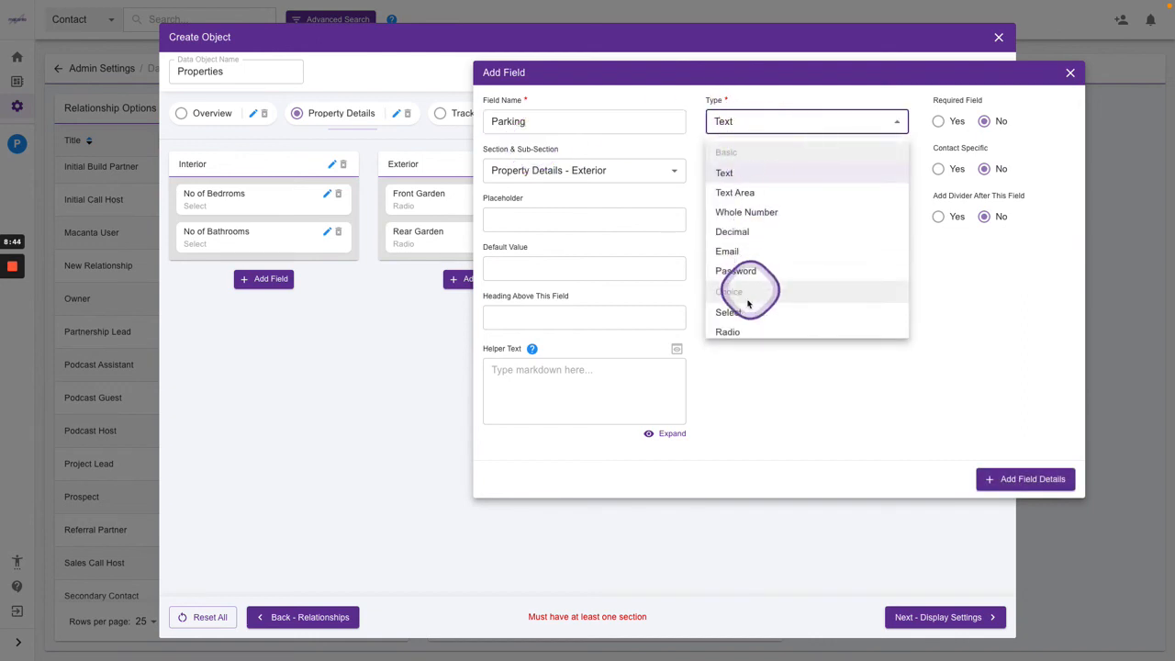
click(740, 334)
click(759, 169)
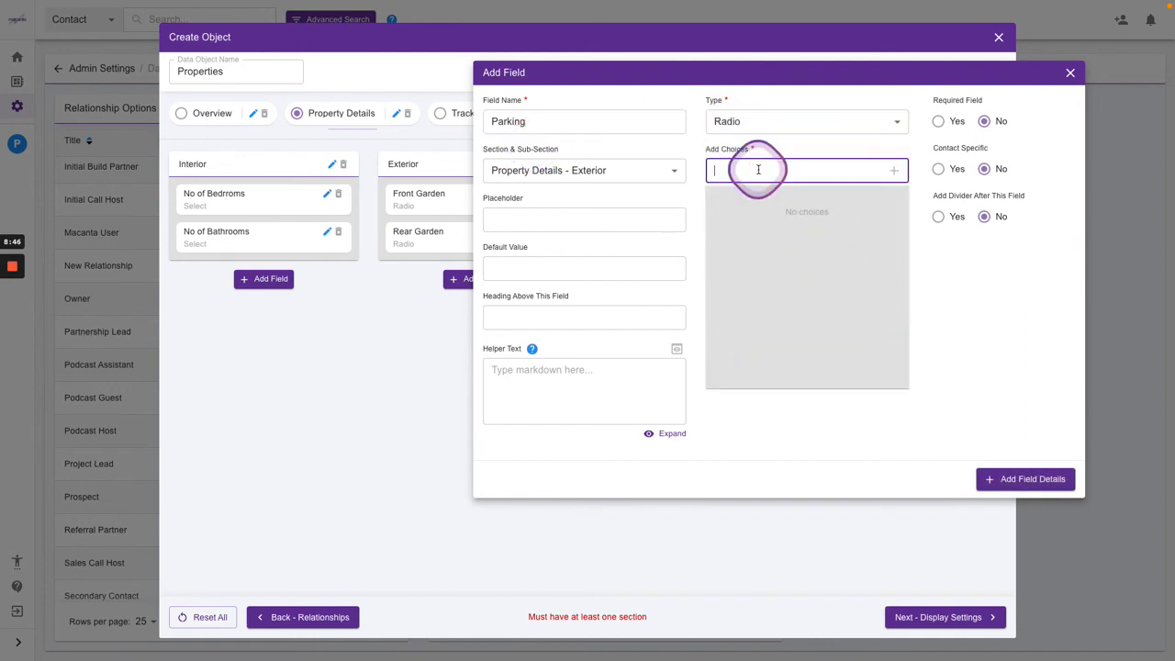
text(Yes)
key(Return)
text(No)
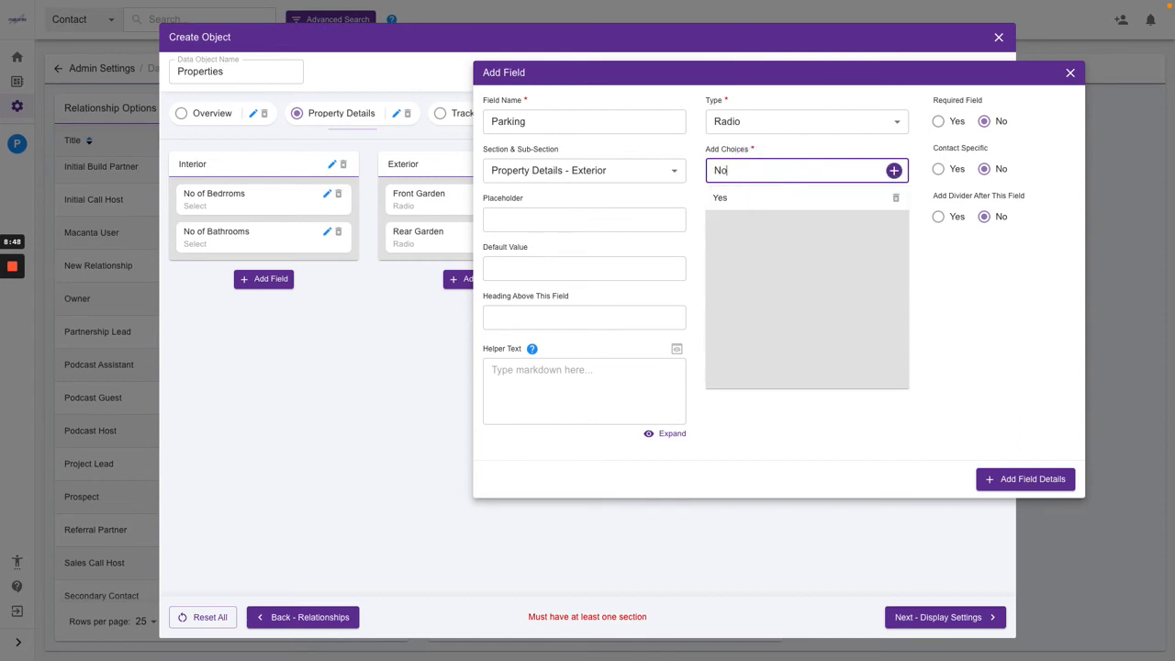
key(Return)
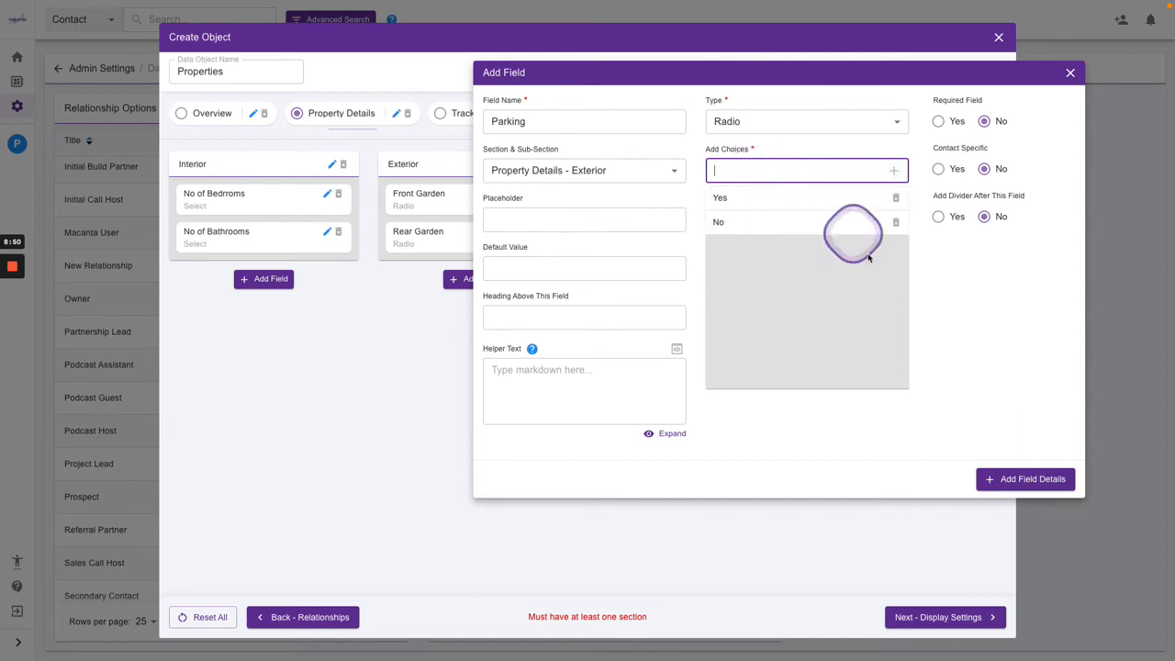
click(1013, 482)
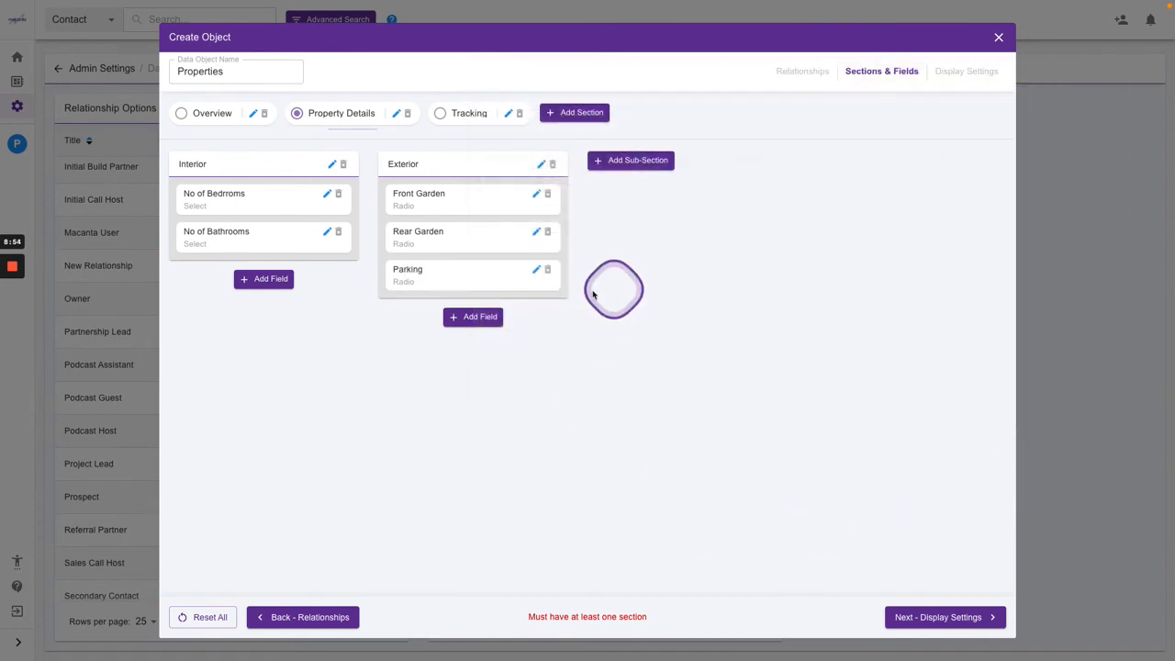
- Add a sub-section named Dates, in 1st position, to the Tracking section
click(467, 114)
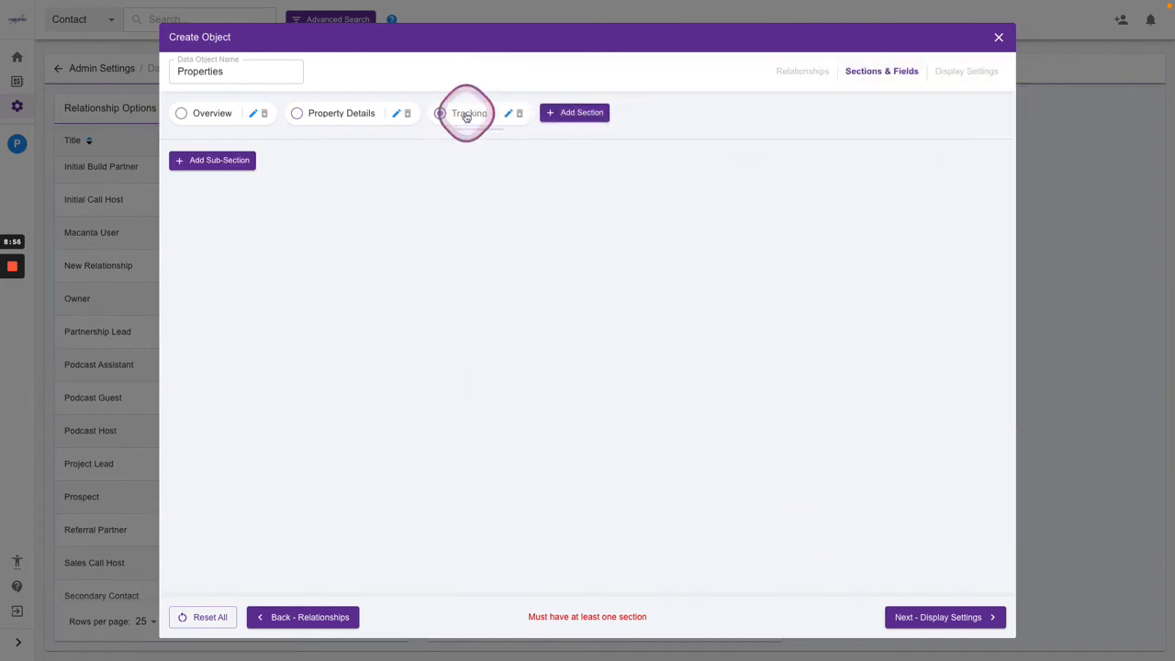
click(229, 160)
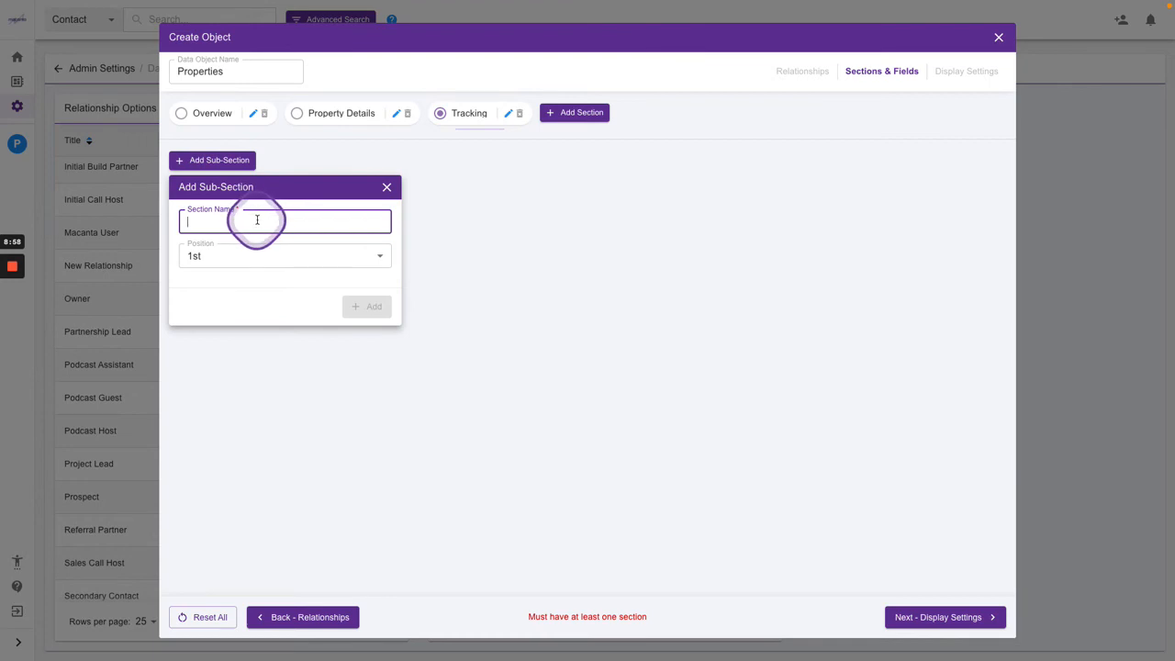
text(Dates)
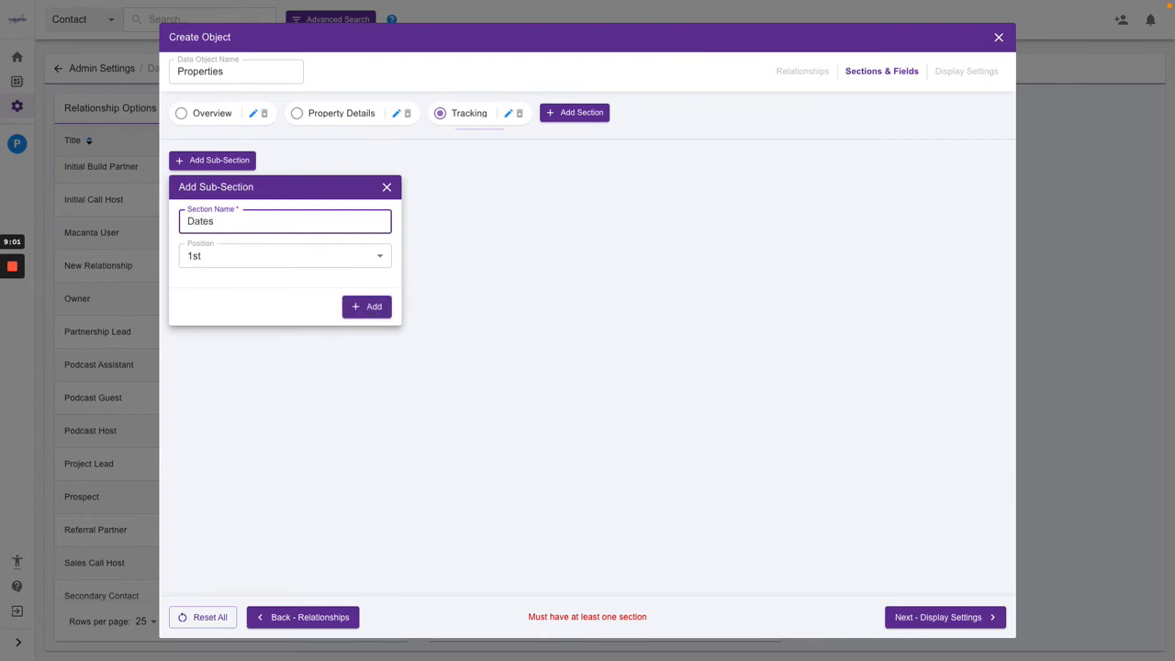
click(368, 307)
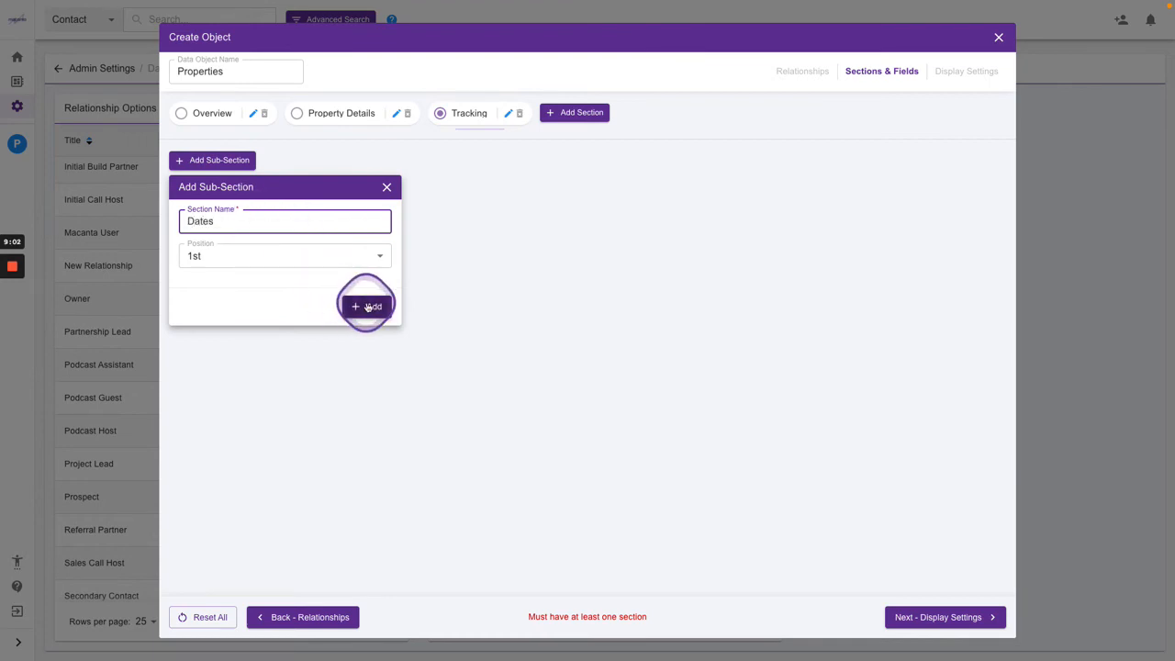
- Add a Date field named Date Listed to the Dates sub-section of the Tracking section
click(273, 196)
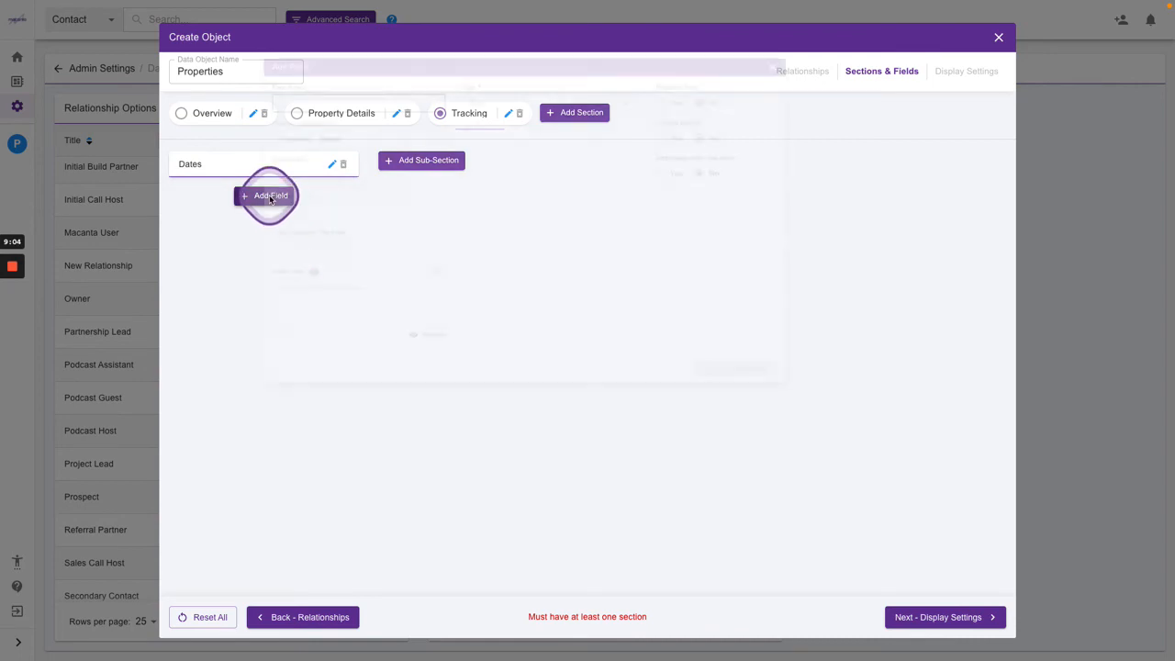
text(Date Listed)
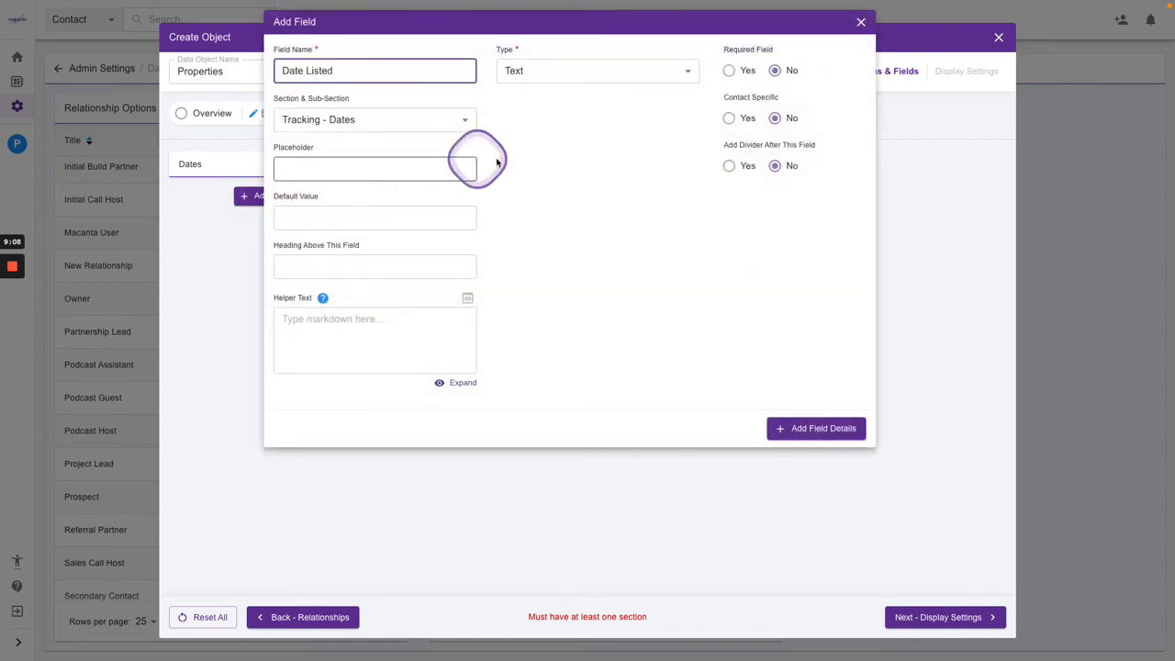
click(554, 74)
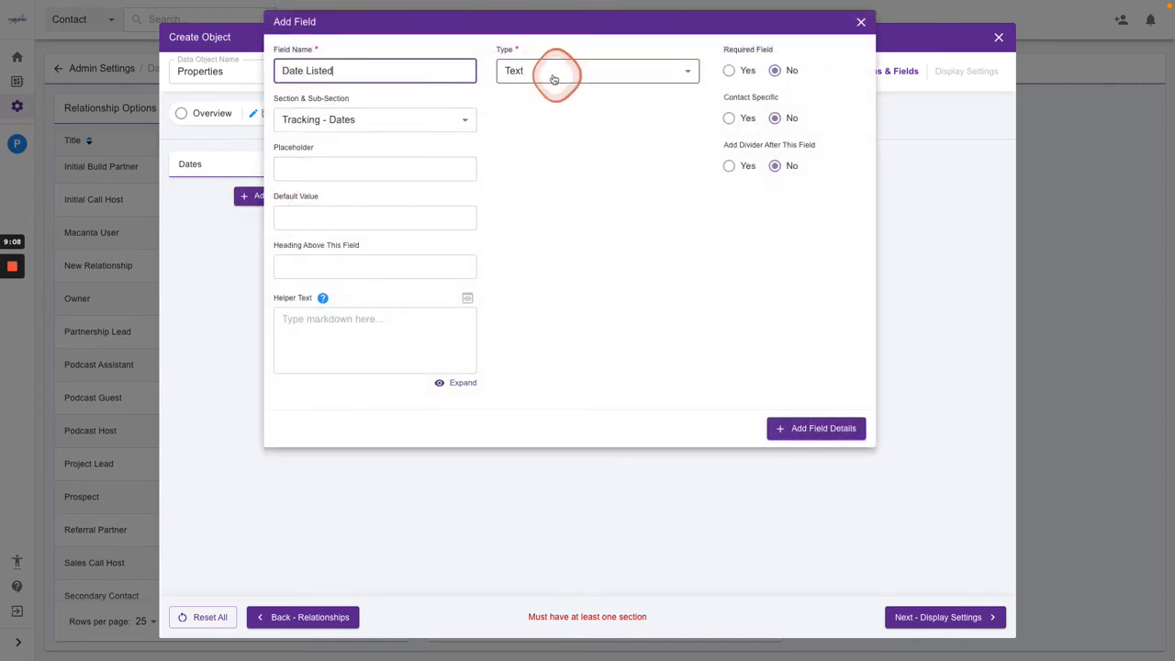
scroll(580, 238, down, 1)
scroll(581, 238, down, 2)
click(531, 218)
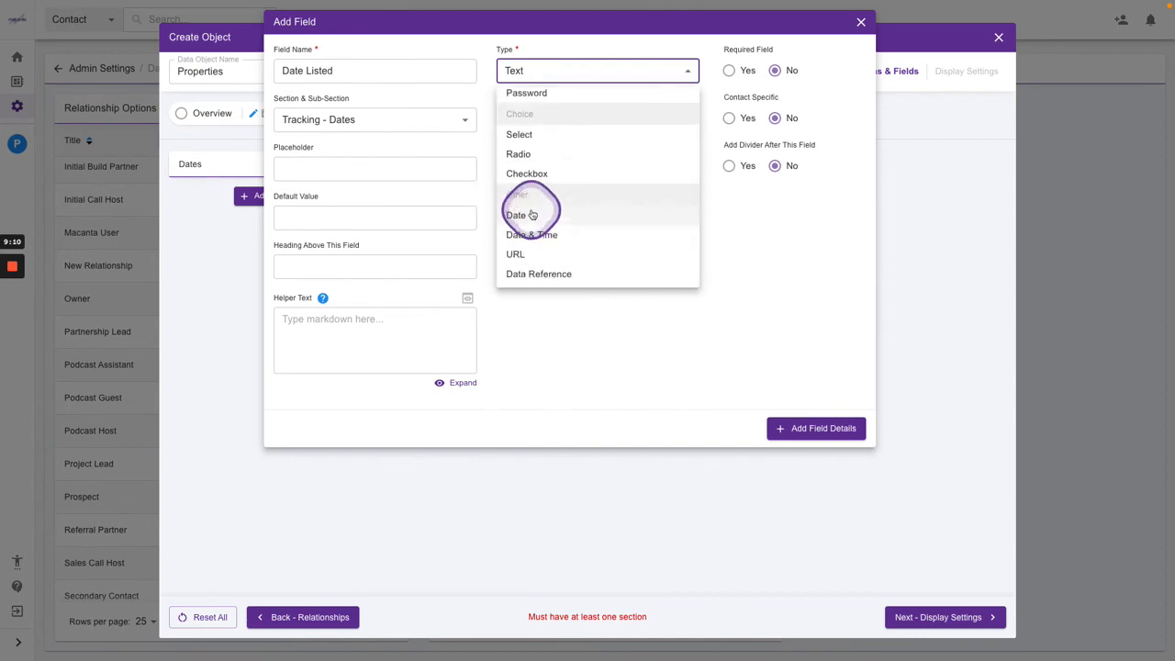
click(813, 427)
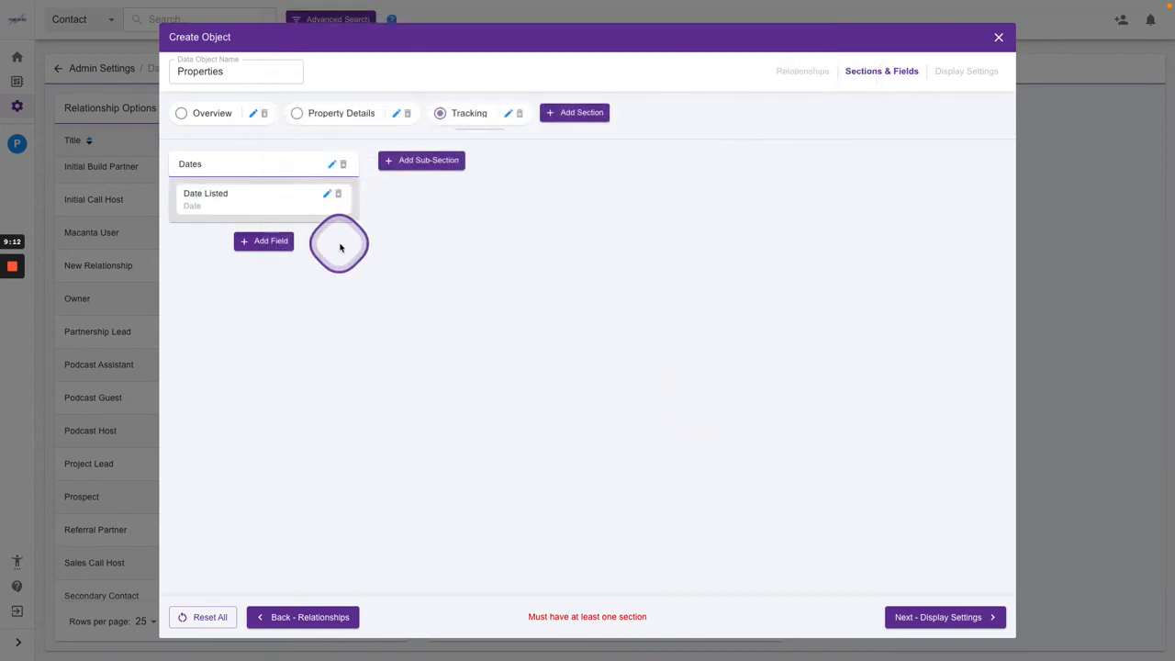
- Add a Date field named Date Contract Issued to the Dates sub-section
click(264, 239)
click(340, 95)
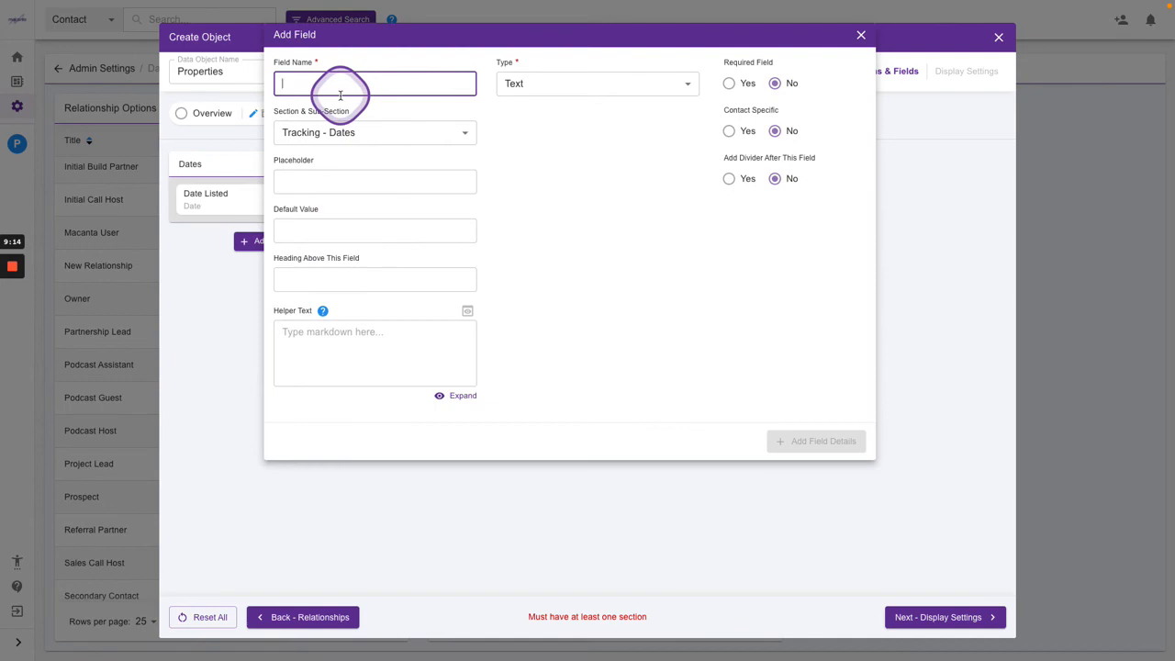
text(Date Contract Issued)
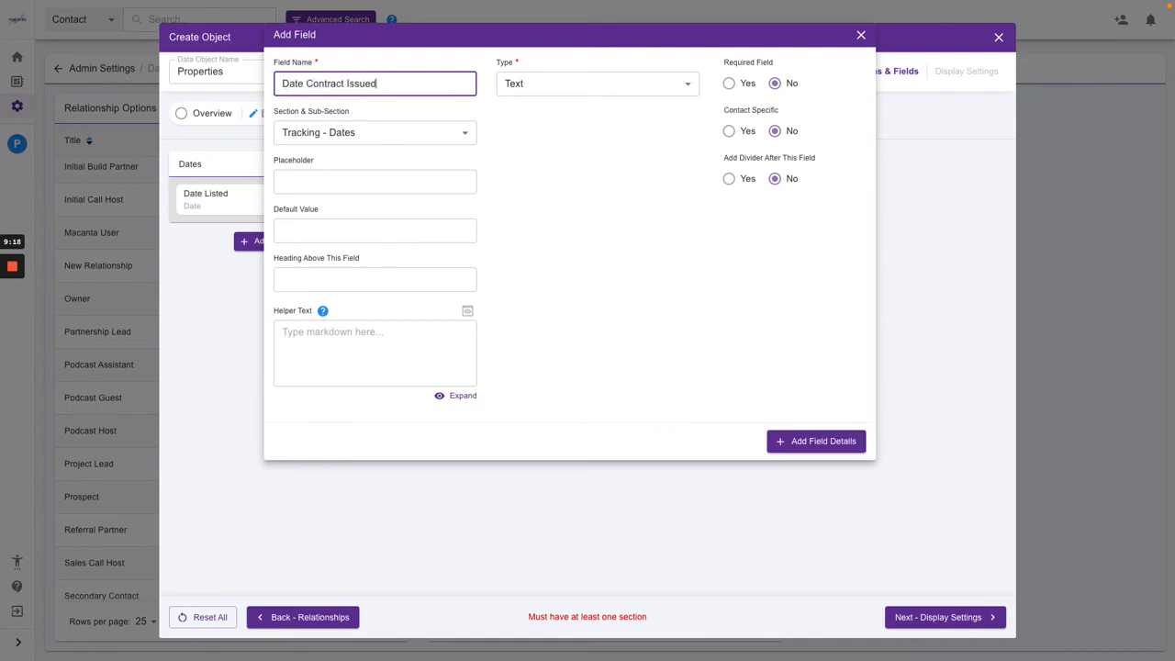
click(563, 82)
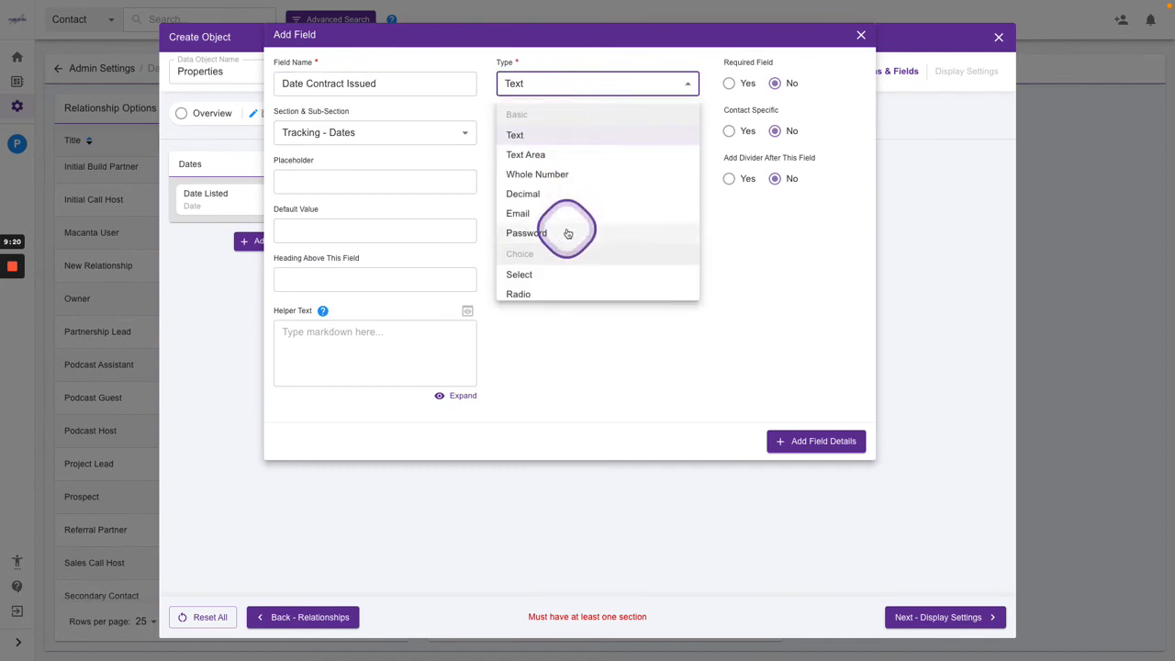
scroll(568, 243, down, 2)
click(536, 281)
click(828, 443)
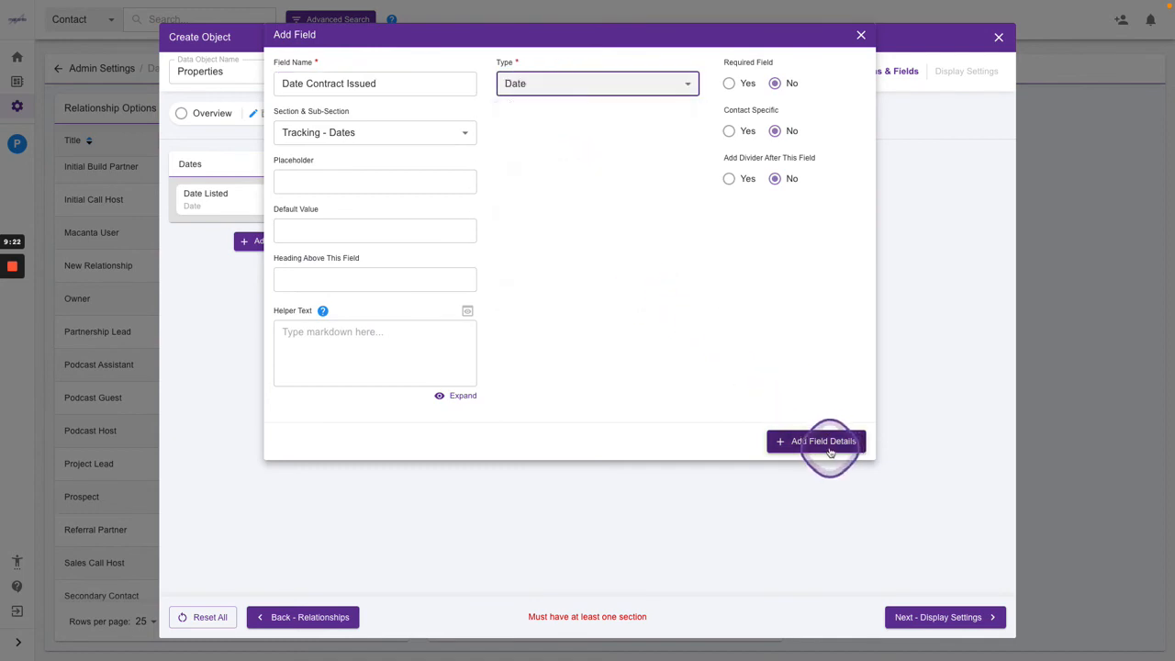
- Add a Date field named Date Contract Agreed to the Dates sub-section
click(261, 279)
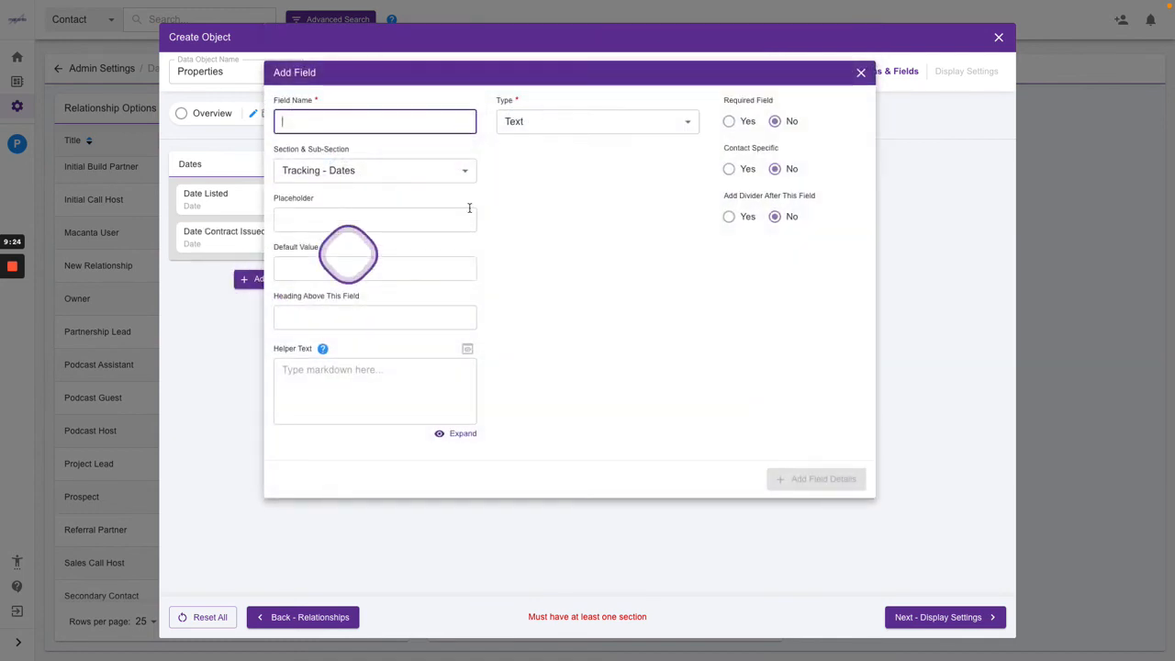
text(Date )
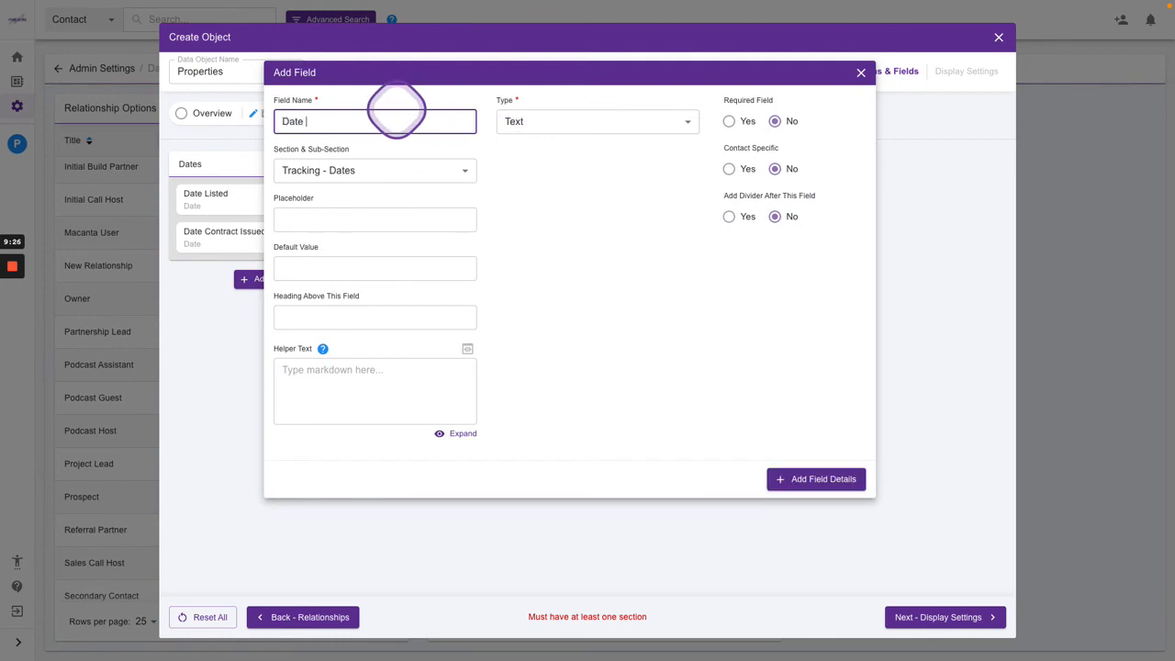
text(Contract Agreed)
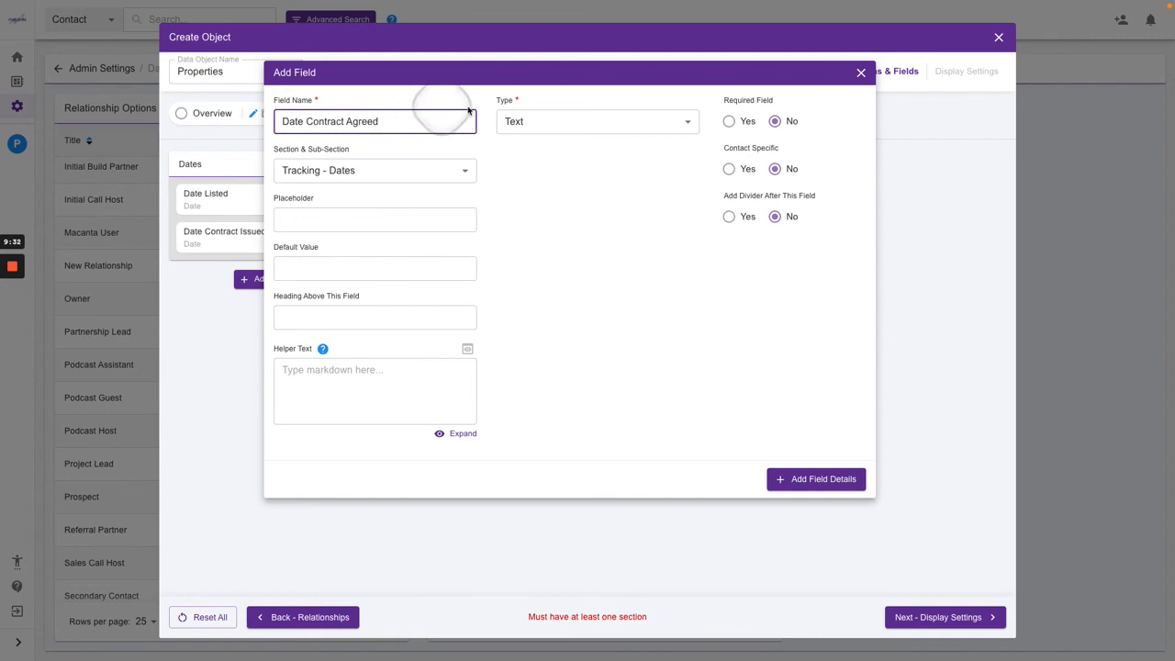
click(538, 123)
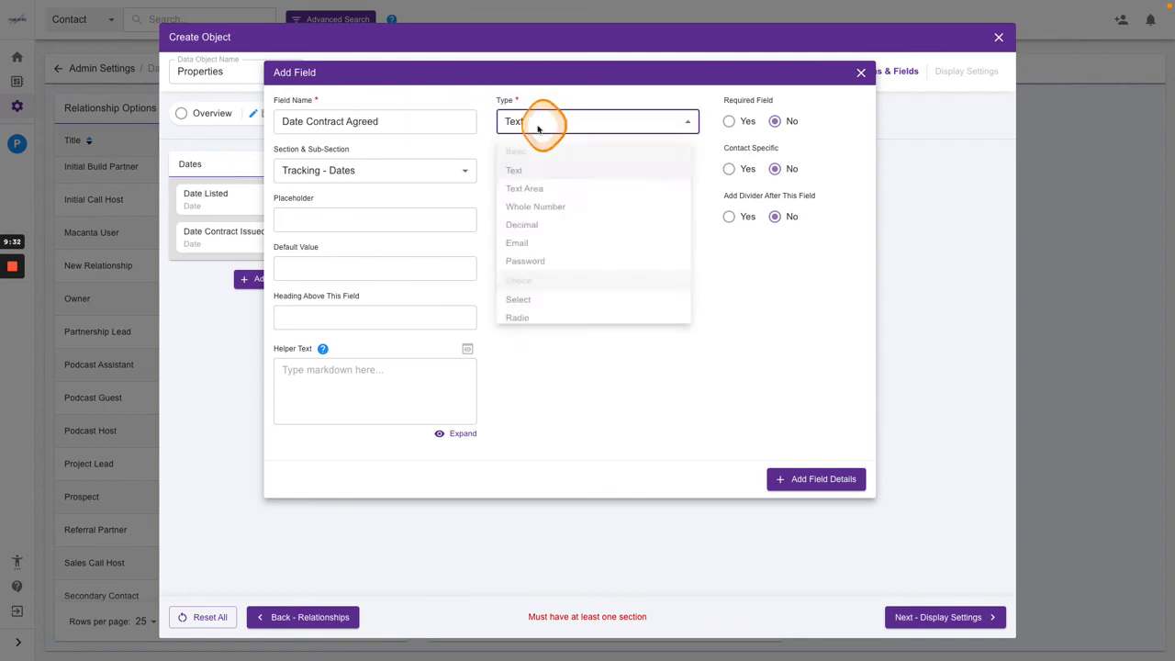
scroll(546, 266, down, 3)
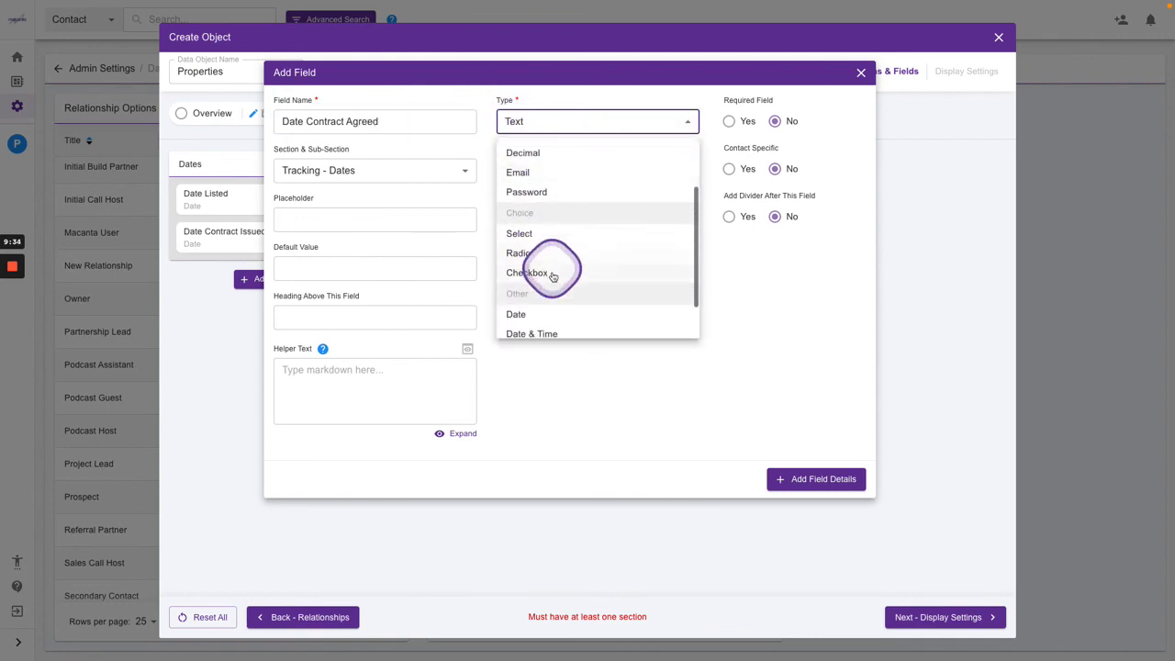
click(515, 314)
click(784, 479)
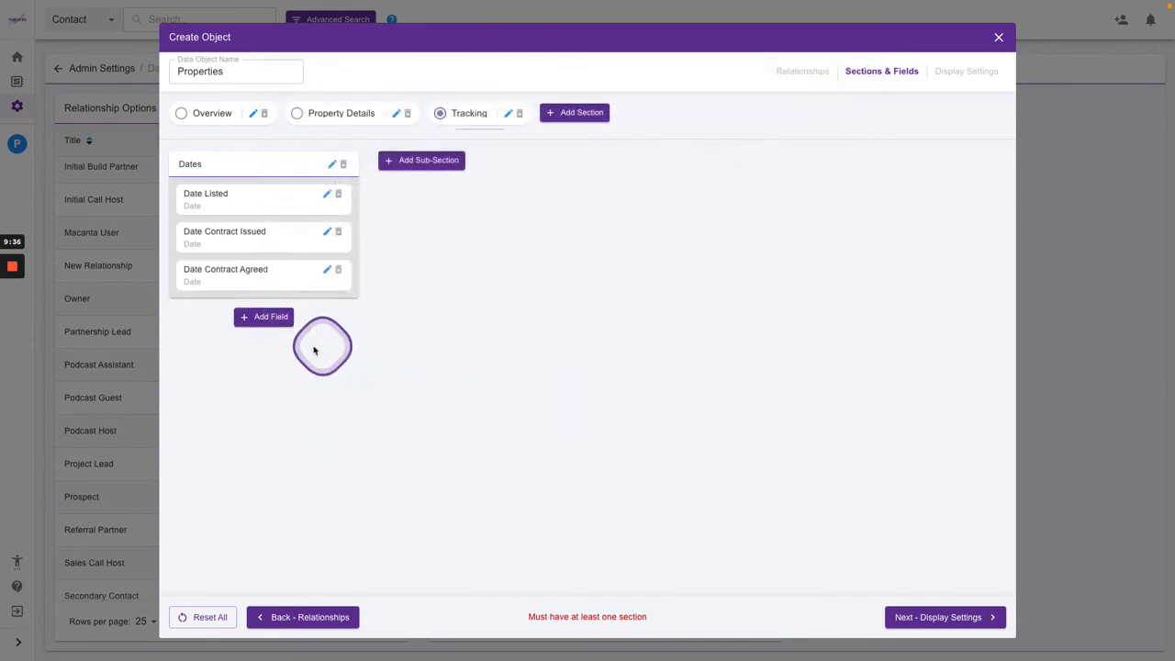
- Add a Date field named Date Vacant to the Dates sub-section
click(263, 316)
text(Date )
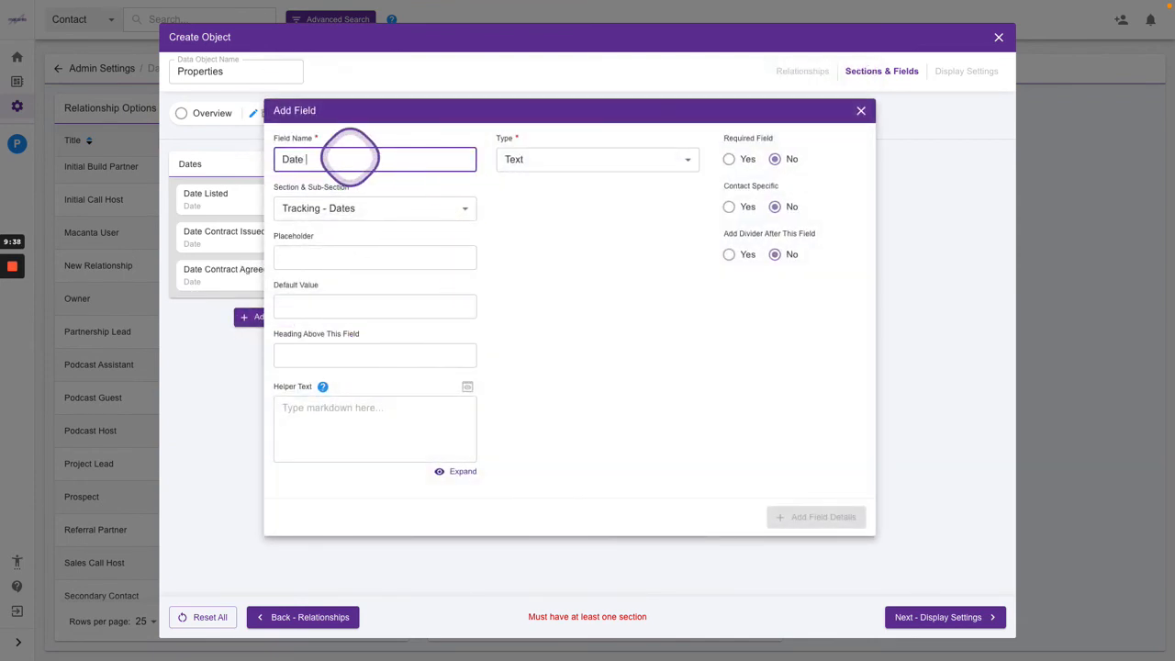
text(Vacant)
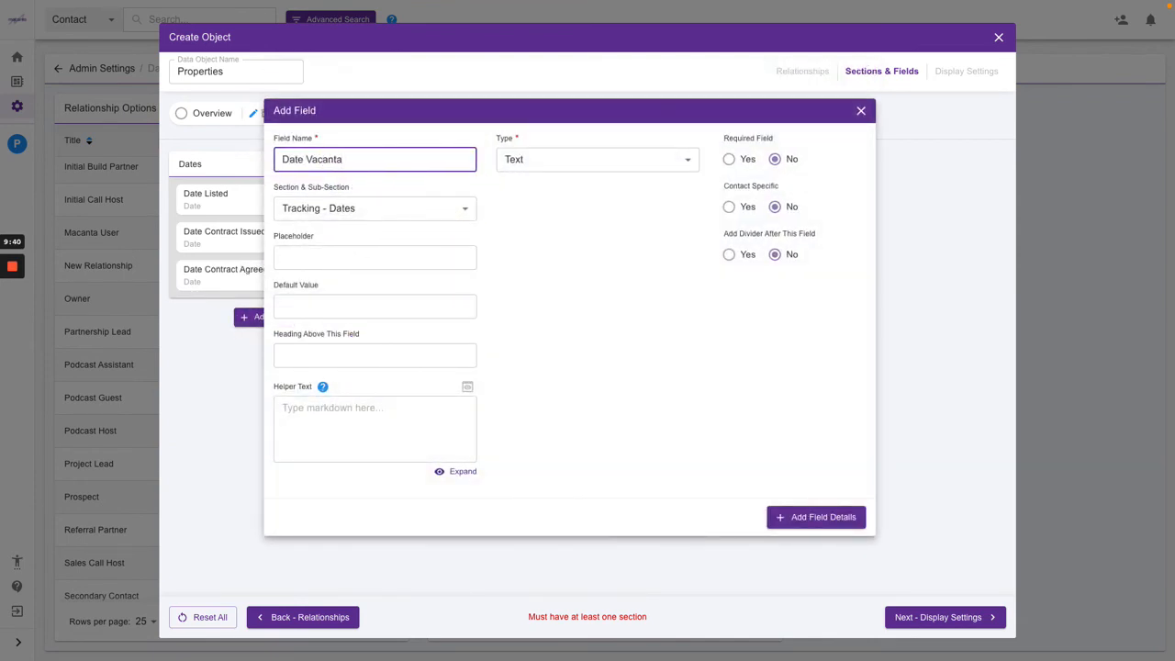
click(517, 161)
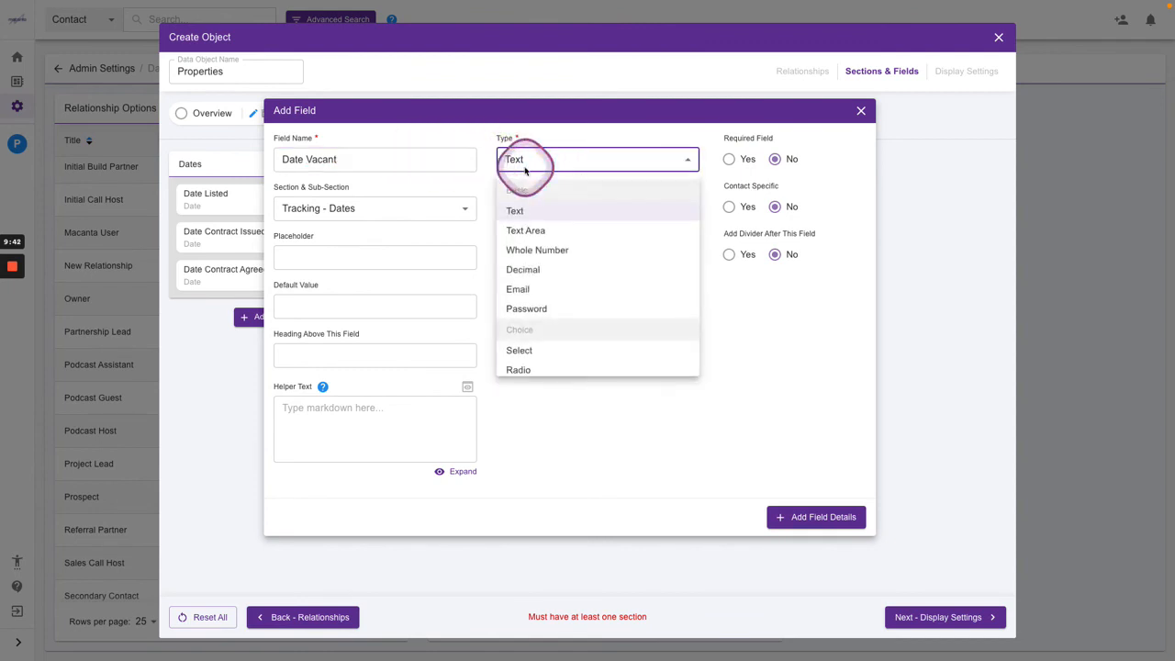
scroll(551, 275, down, 2)
click(520, 358)
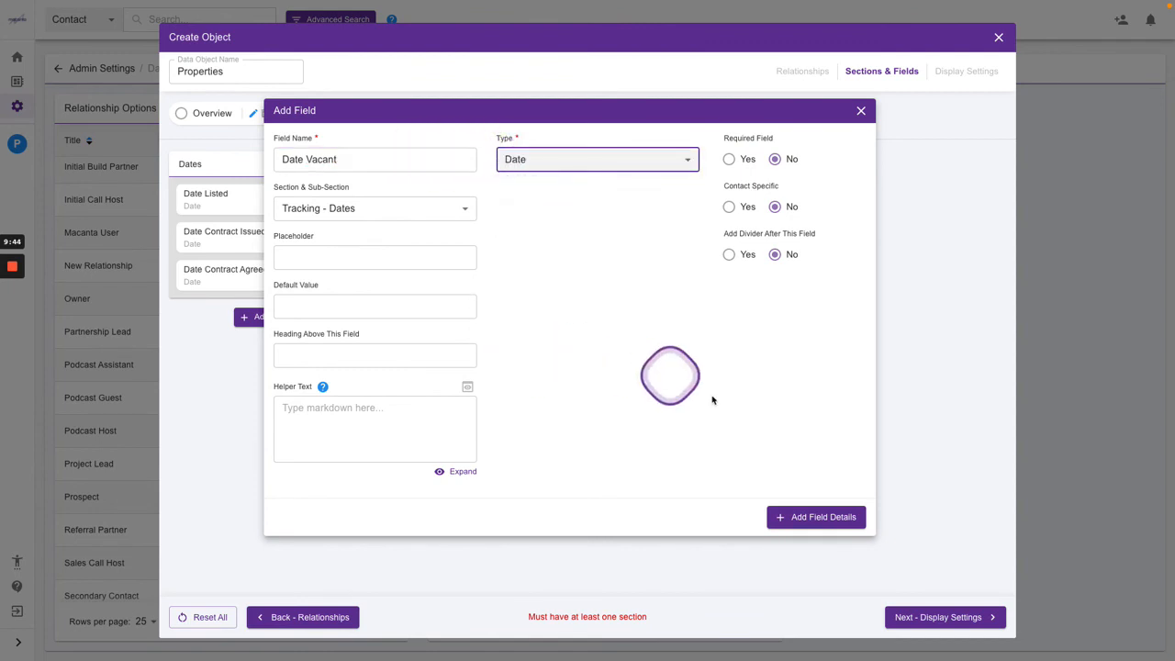
click(815, 519)
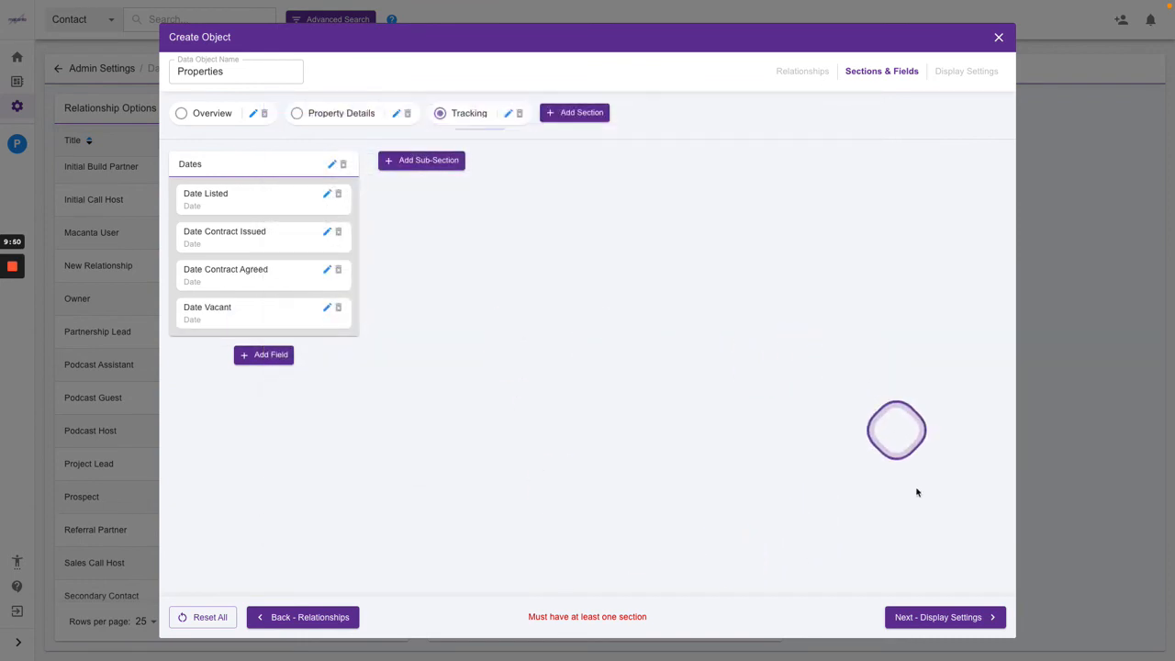
- Choose Contract Type, Contract Status, Occupancy Type, Occupancy Status and Date Listed as table columns in the display settings, and create the object
click(931, 614)
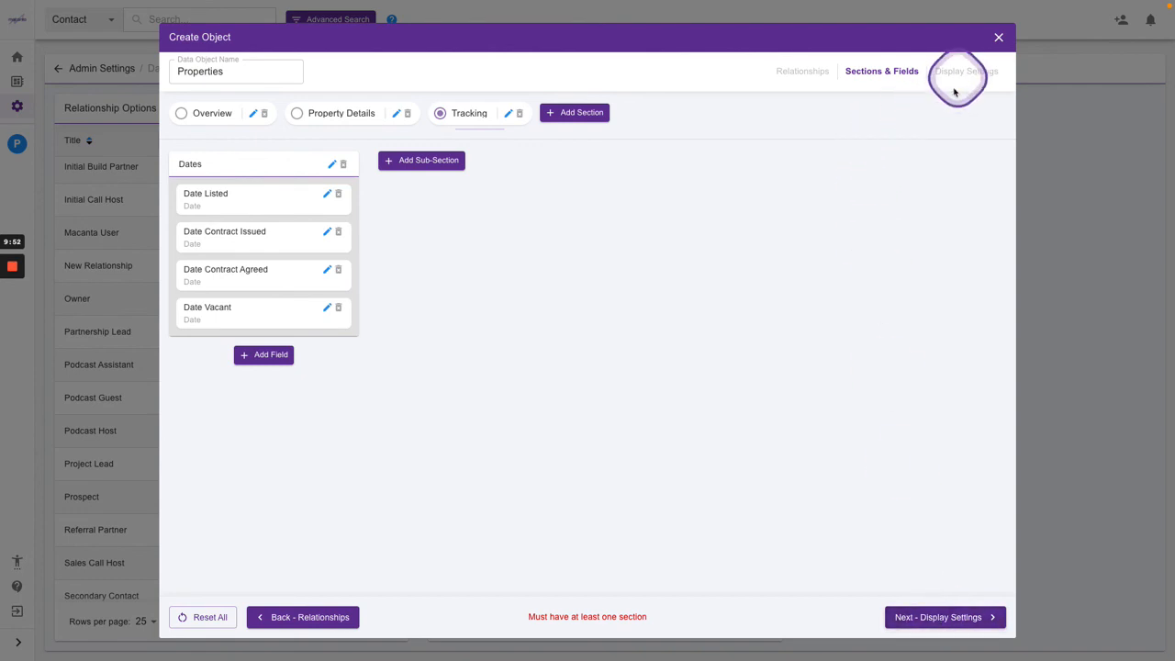
click(932, 618)
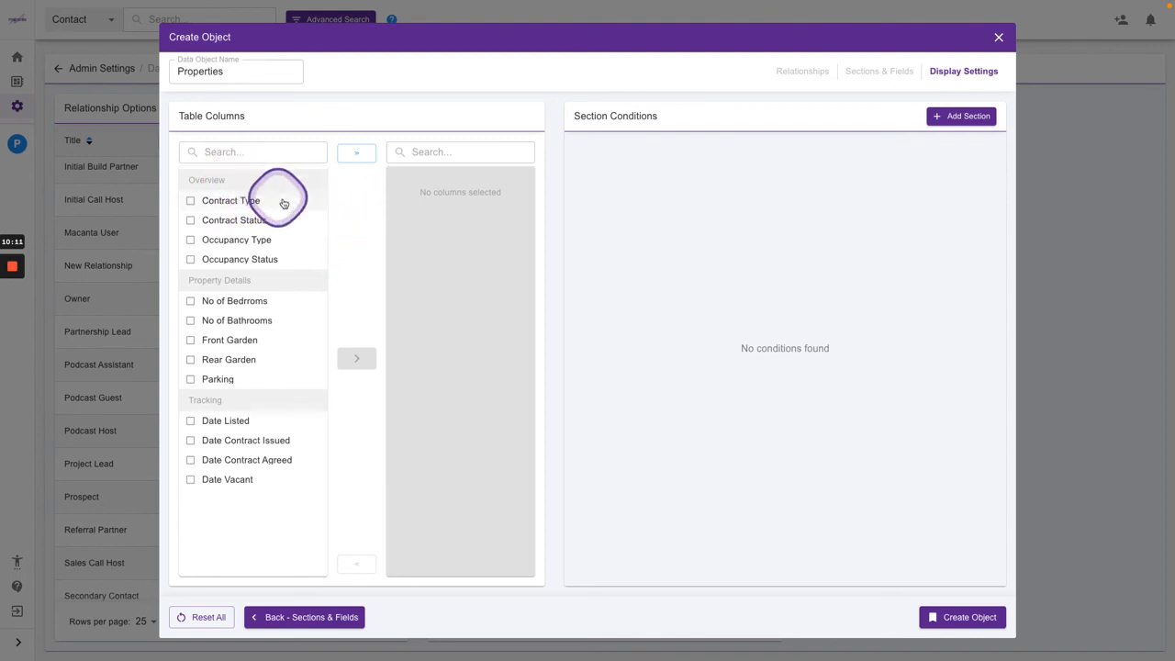
click(190, 201)
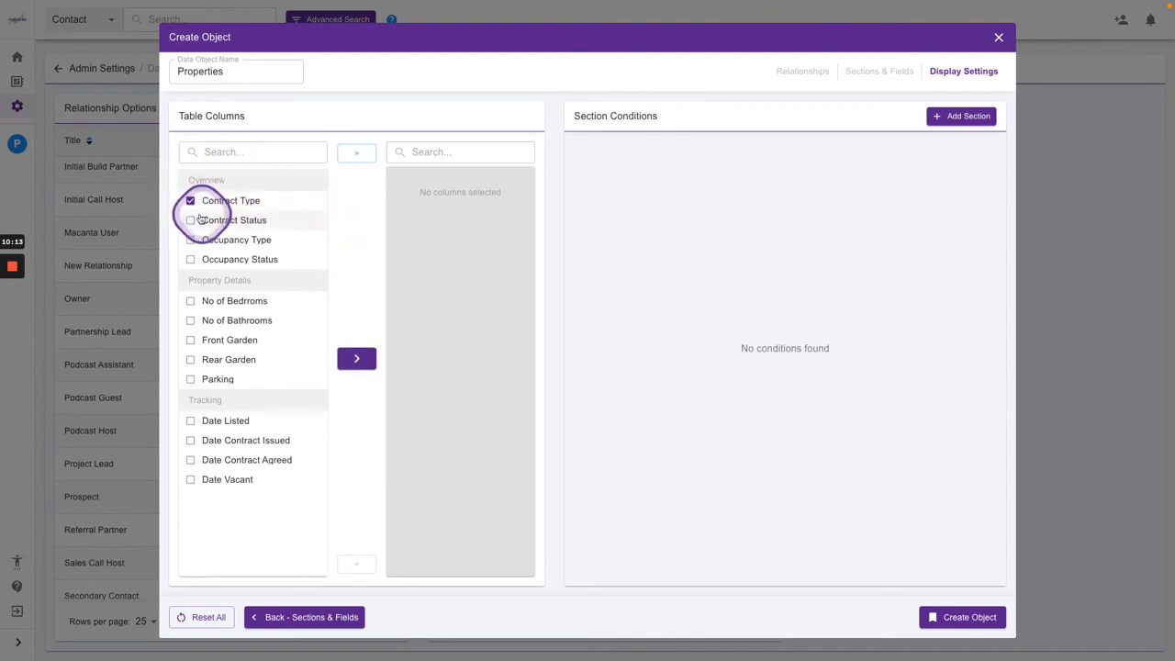
click(190, 221)
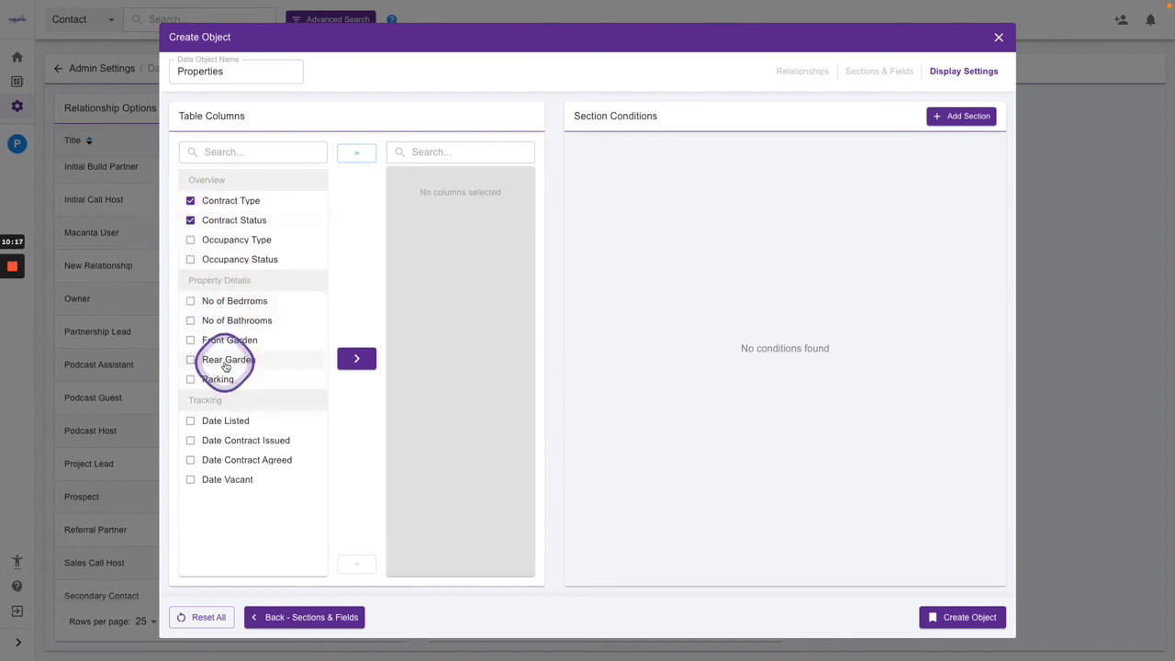
click(190, 421)
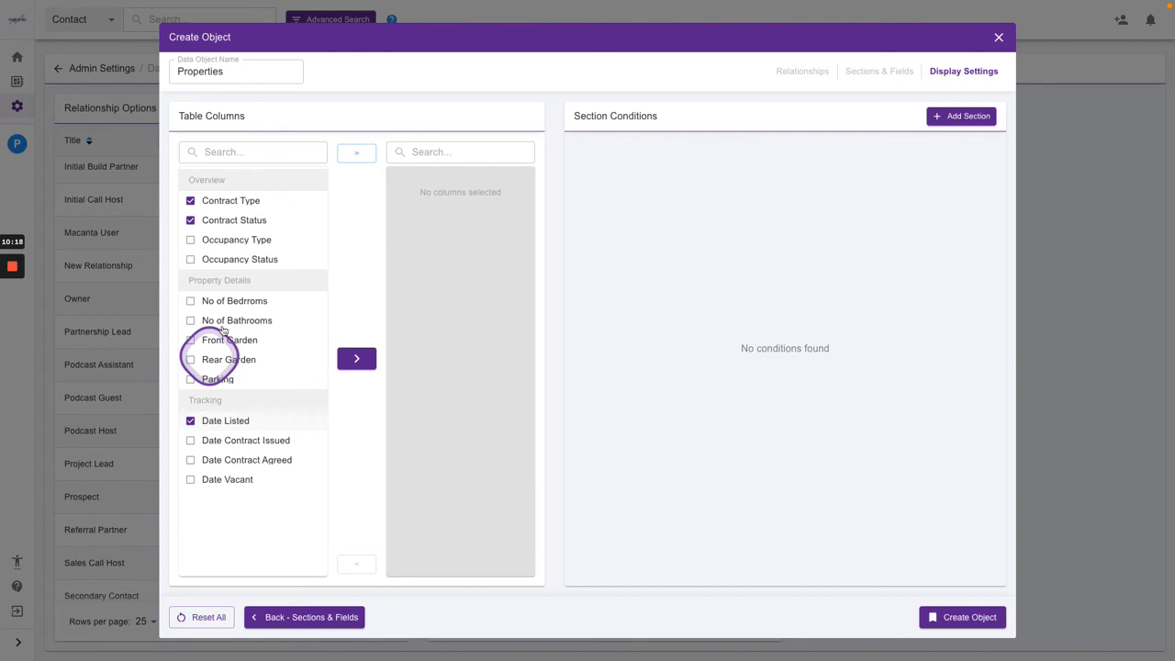
click(190, 239)
click(190, 260)
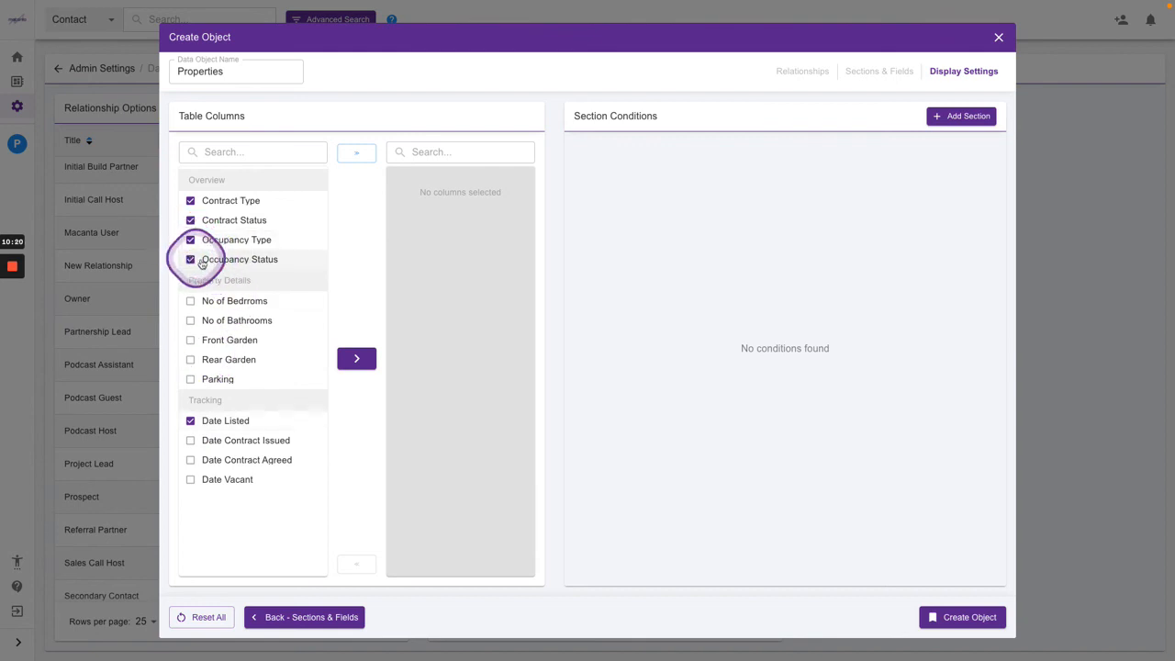
click(354, 358)
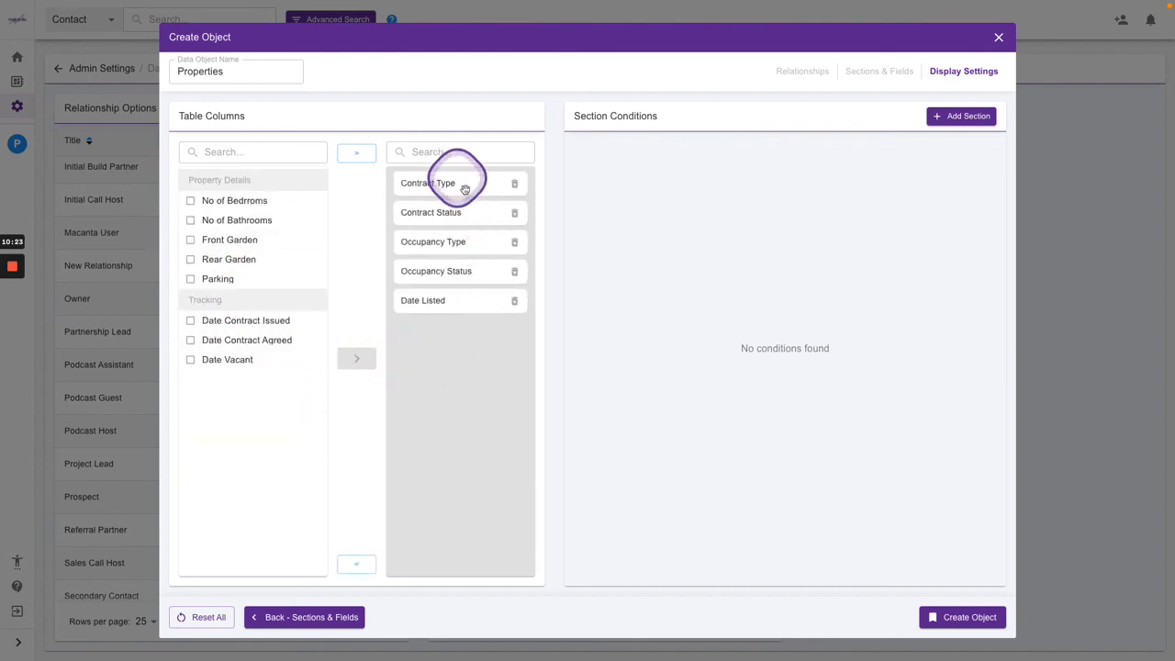
mouse_move(427, 303)
mouse_down()
mouse_move(424, 226)
mouse_move(427, 304)
mouse_up()
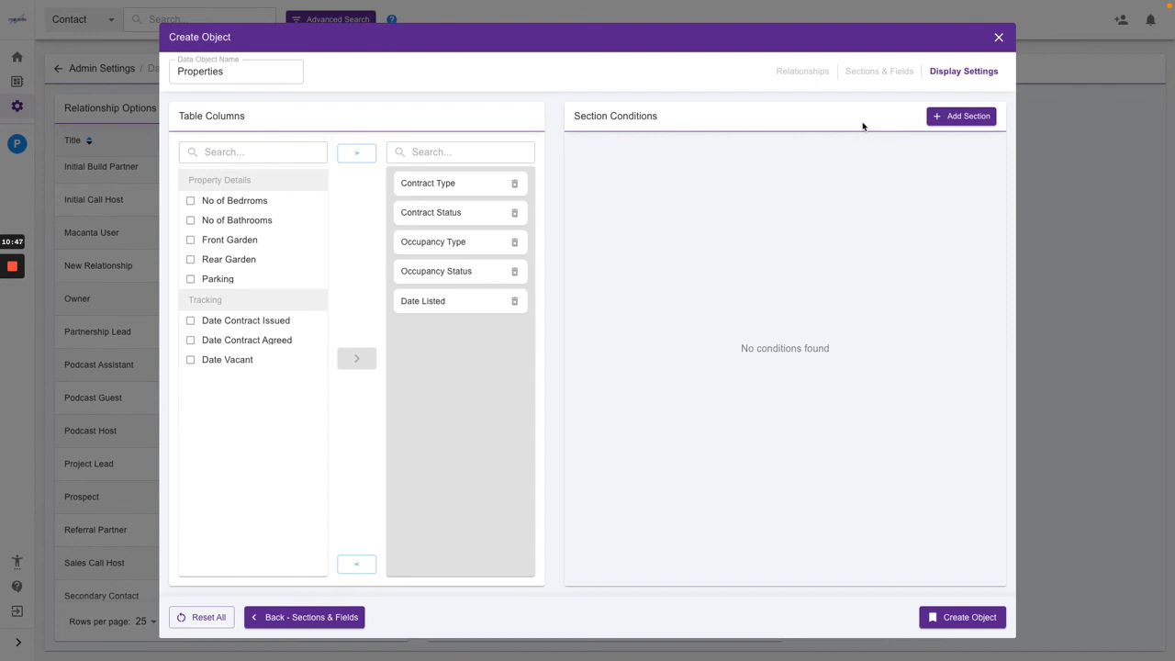
click(961, 622)
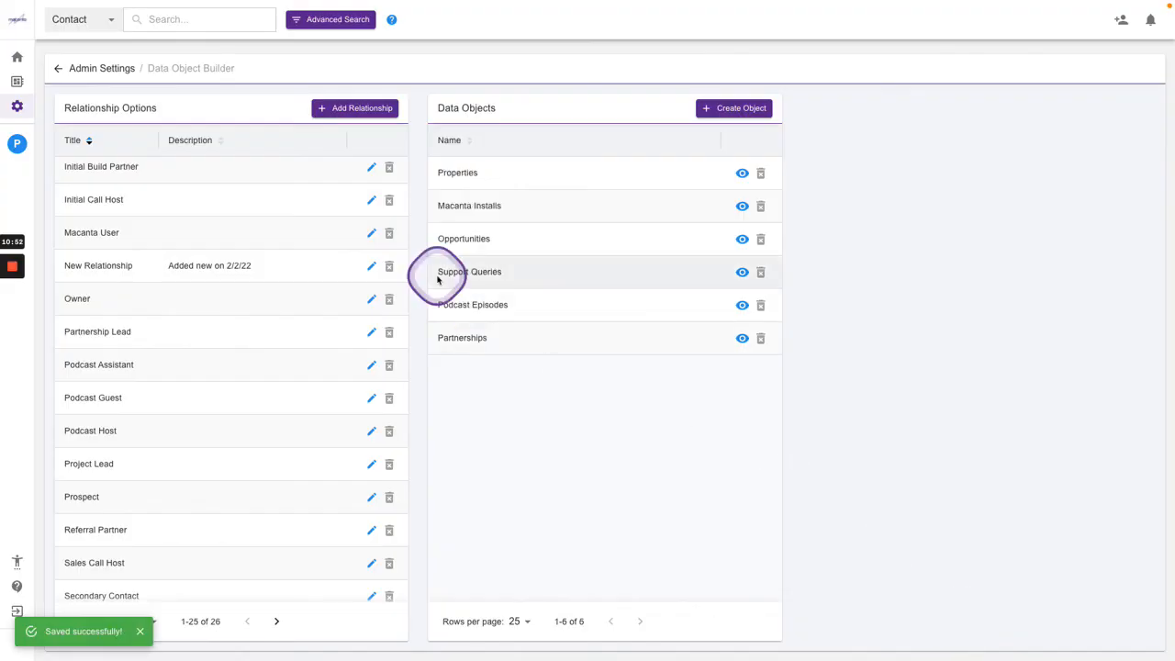
- View the Properties list on the signed-in user's own contact record
click(17, 144)
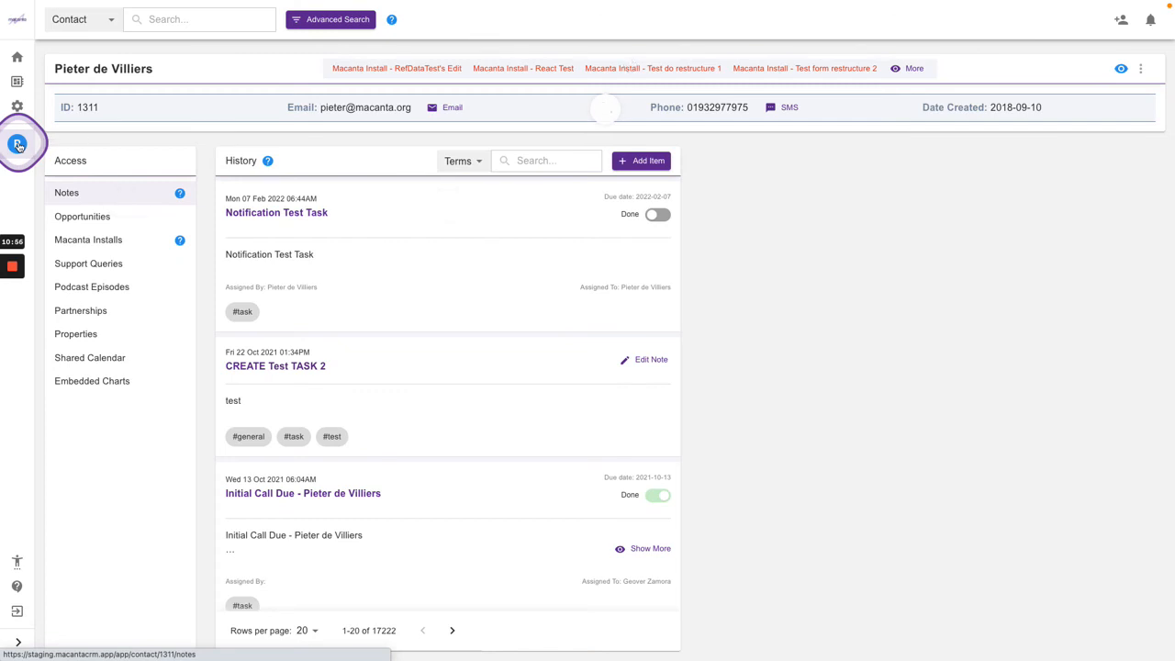
click(75, 335)
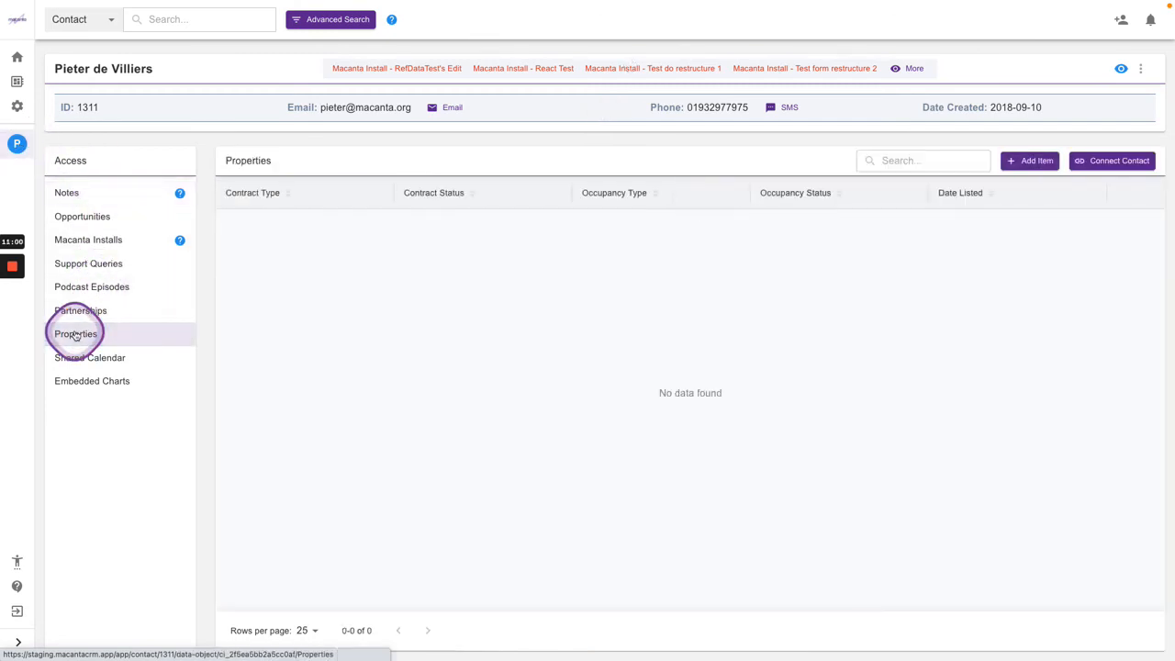
- Find another contact by first name and start a new item in that contact's Properties list
click(182, 26)
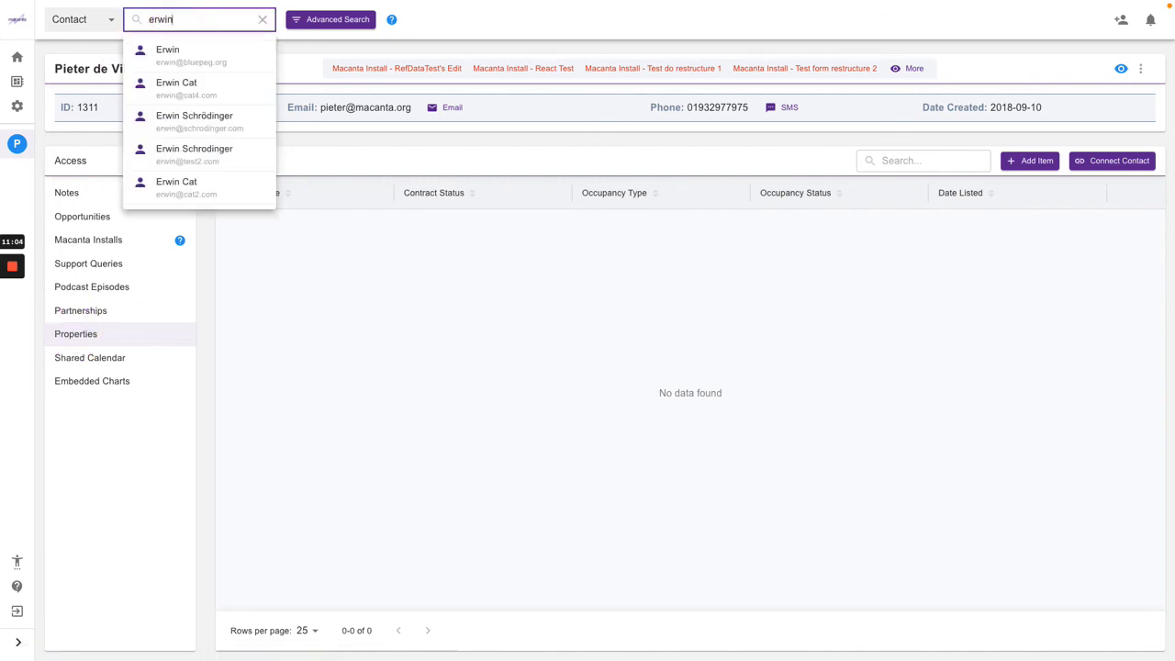
click(172, 53)
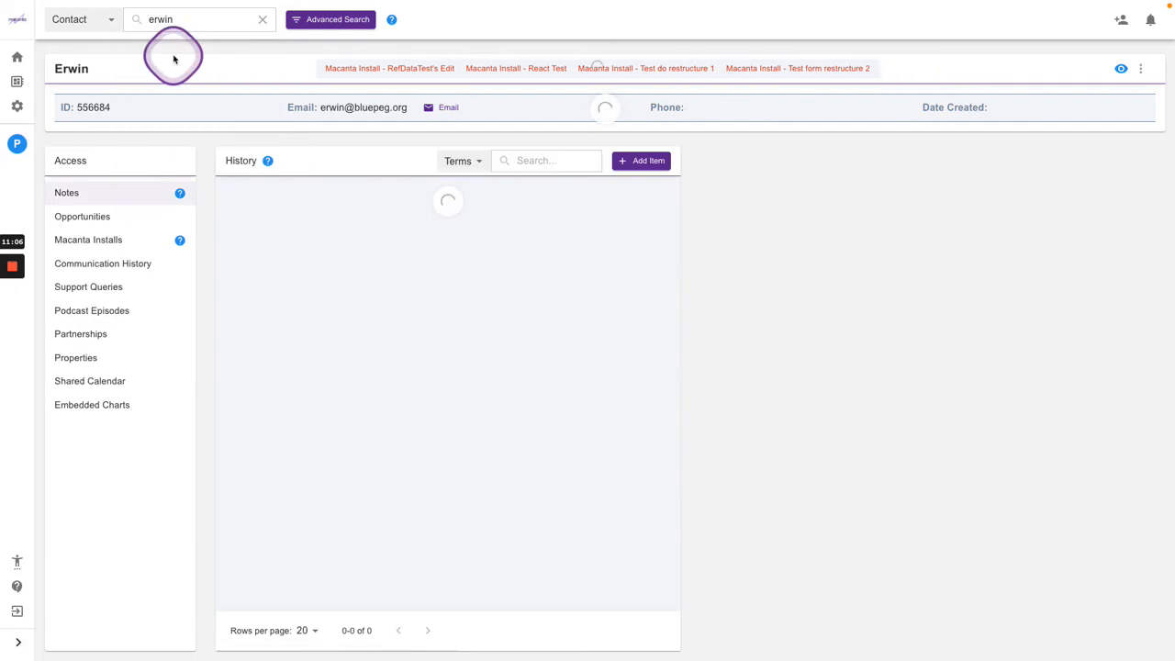
click(81, 357)
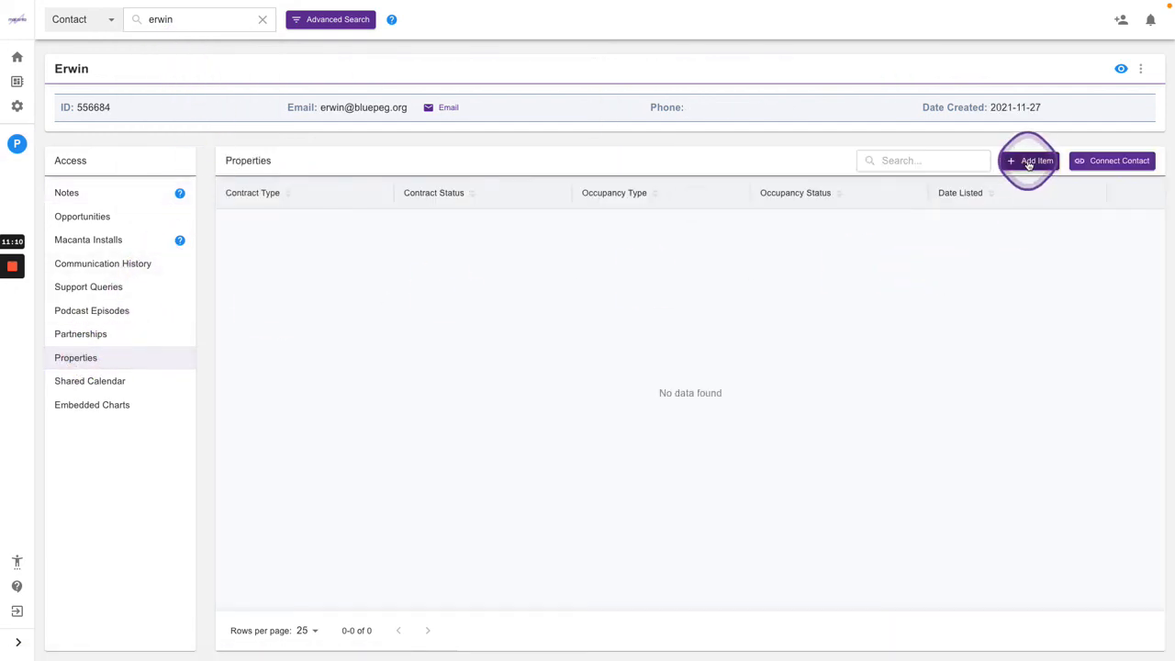
click(1029, 163)
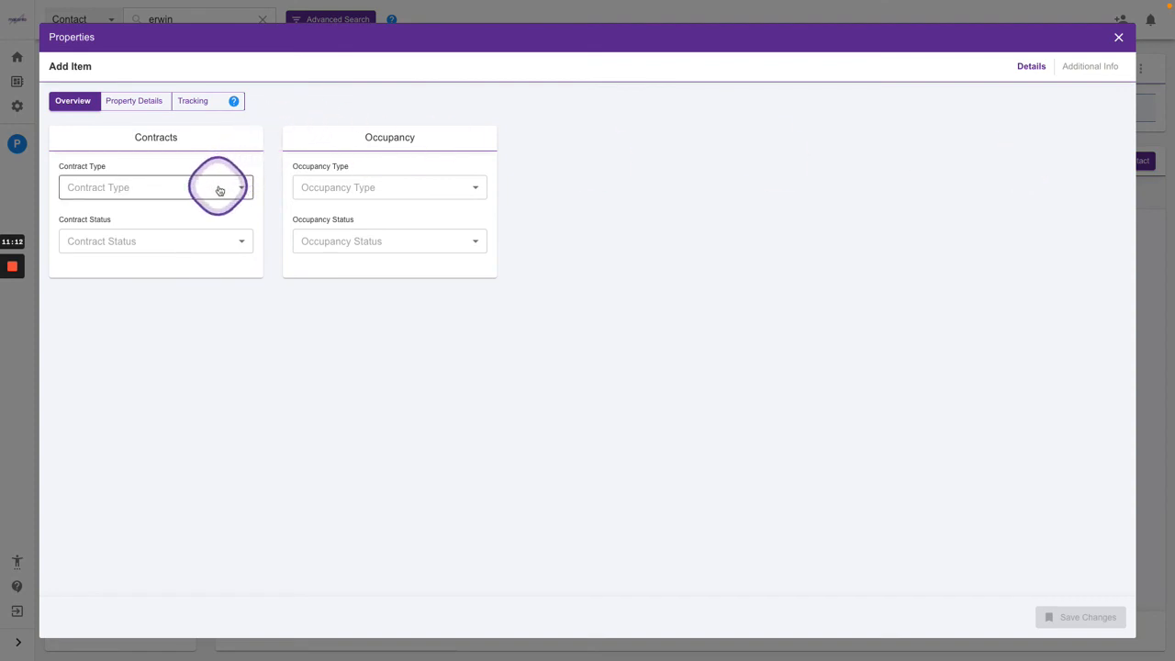
- Review the new item's Property Details, Tracking and Overview sections and its Additional Info, and return to Details
click(135, 106)
click(202, 102)
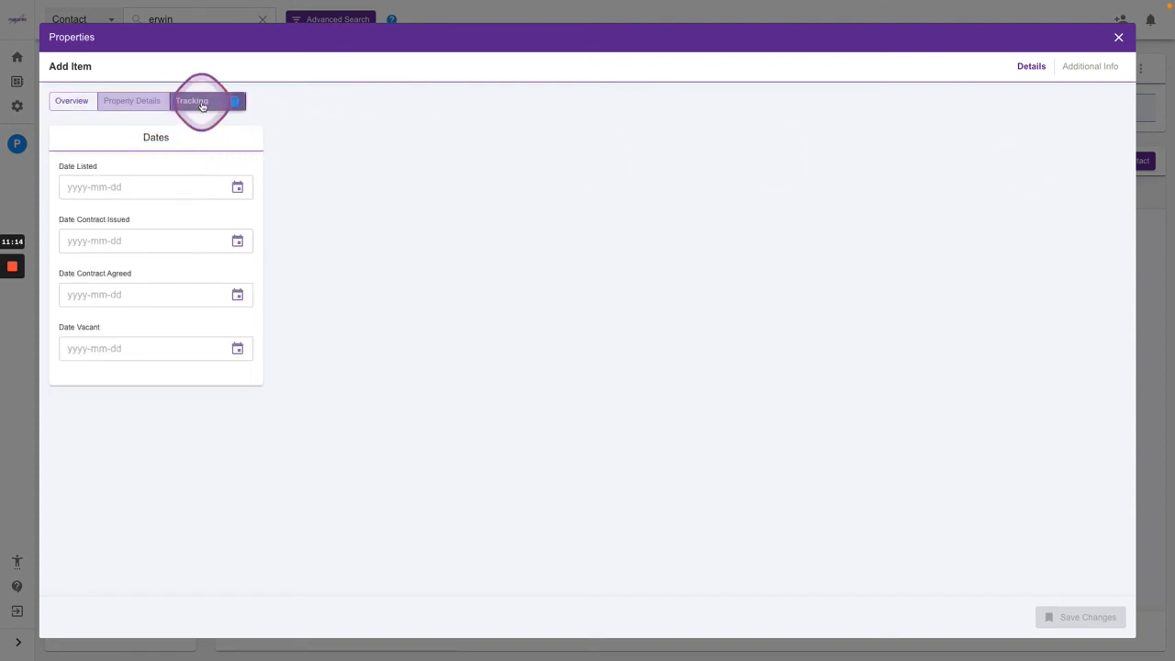
click(147, 107)
click(81, 101)
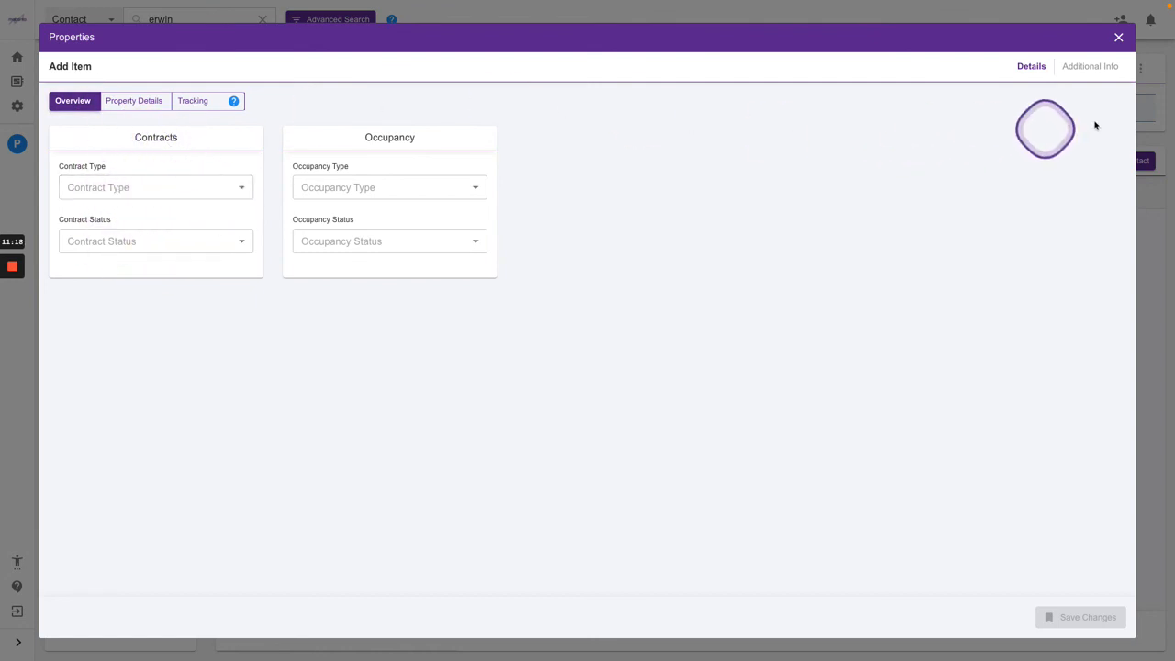
click(1090, 67)
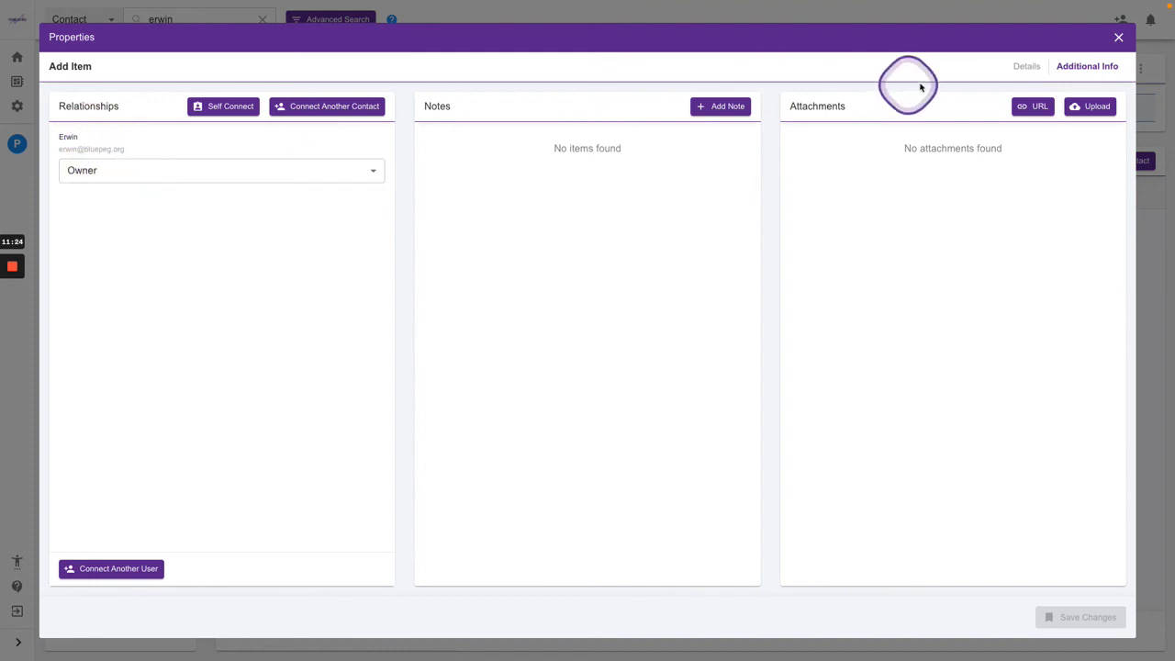
click(1028, 66)
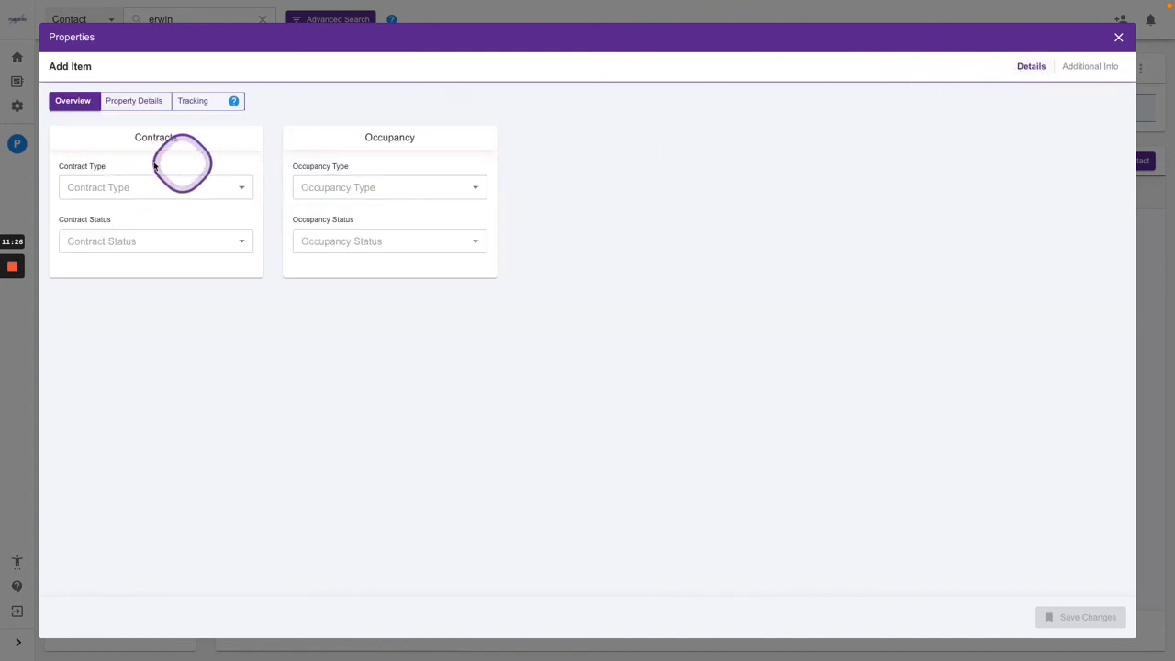